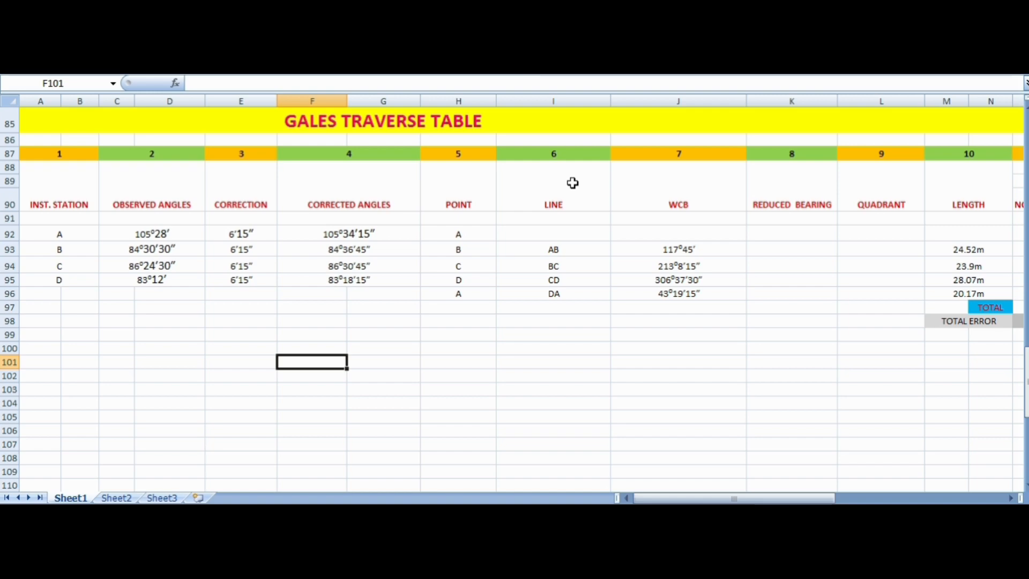
- Examine the Traverse Table at the start of the sheet, including the mean angle of observation heading and the WCB of each side
scroll(572, 183, "up", 6)
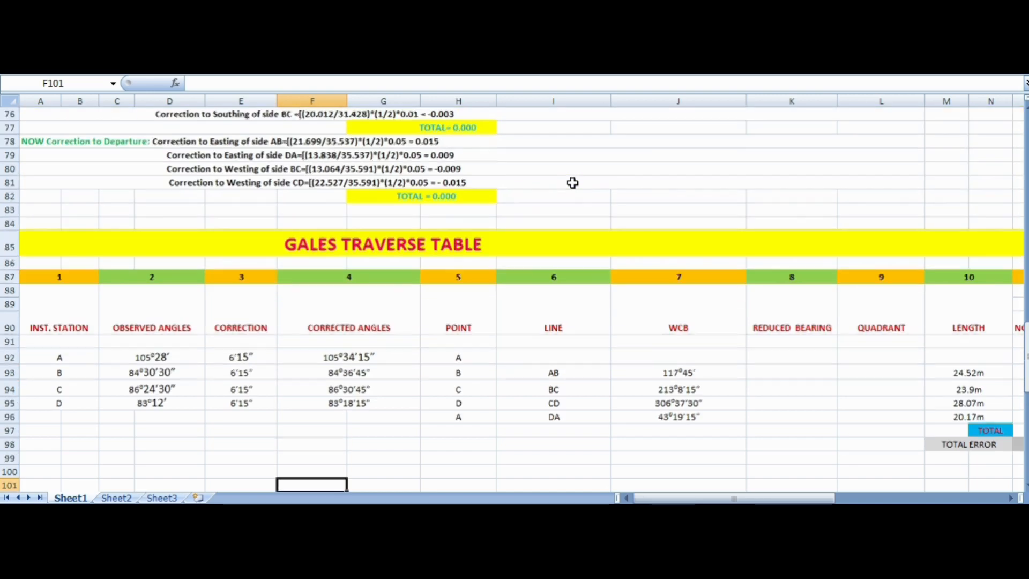
scroll(572, 182, "up", 18)
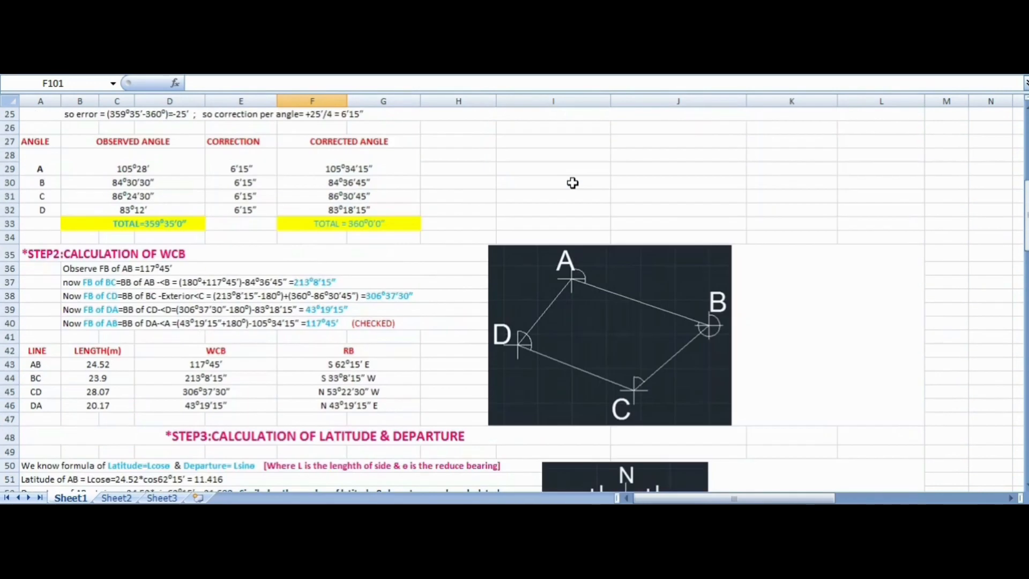
scroll(572, 183, "up", 4)
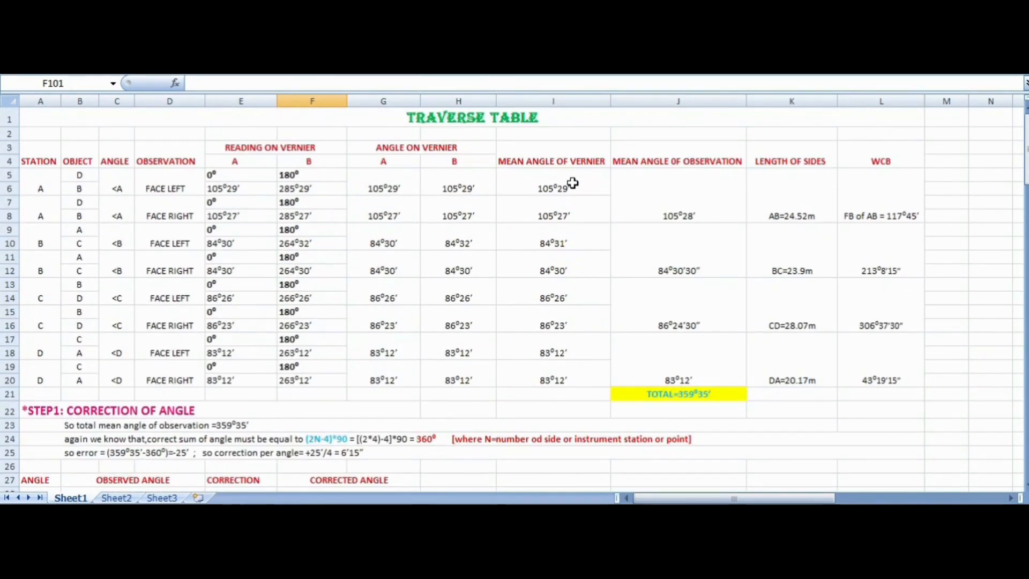
left_click(449, 119)
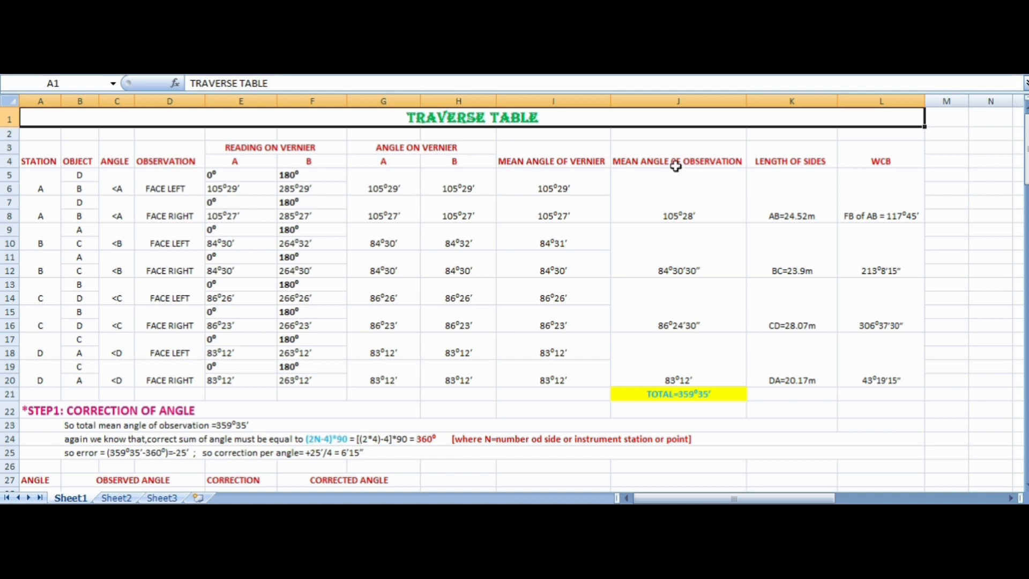
left_click(690, 158)
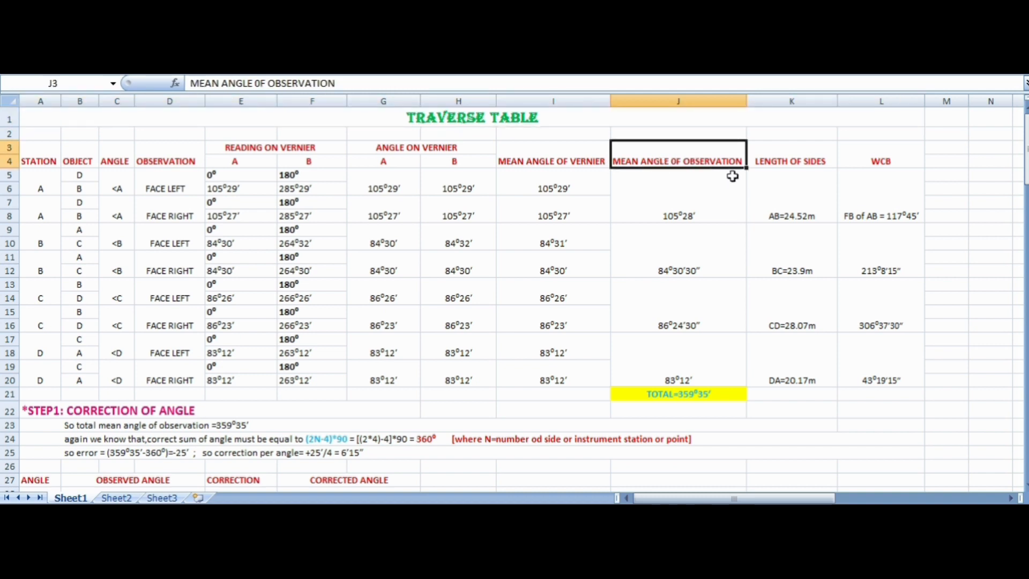
left_click(867, 162)
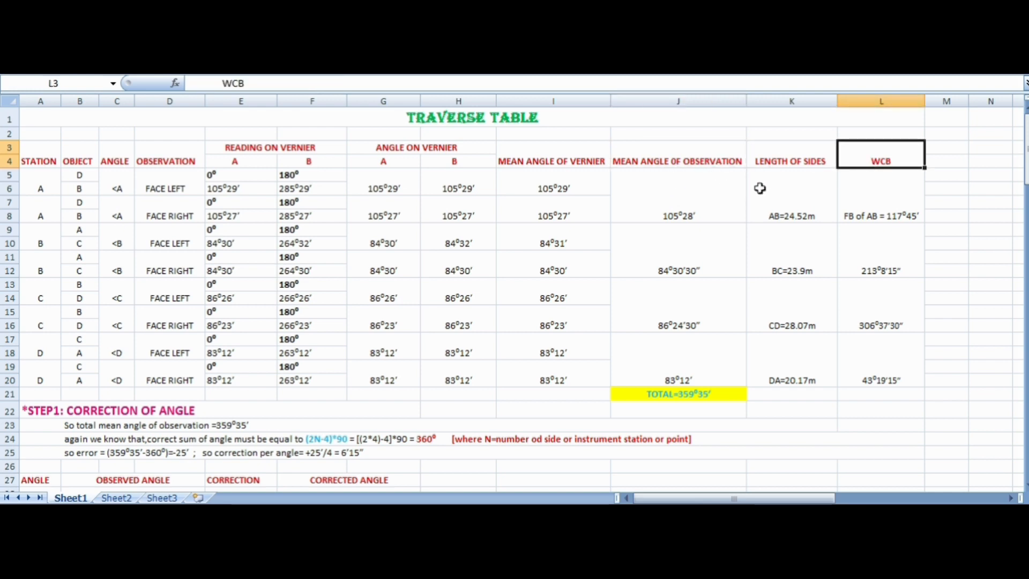
left_click(881, 206)
left_click(892, 264)
left_click(891, 306)
left_click(896, 344)
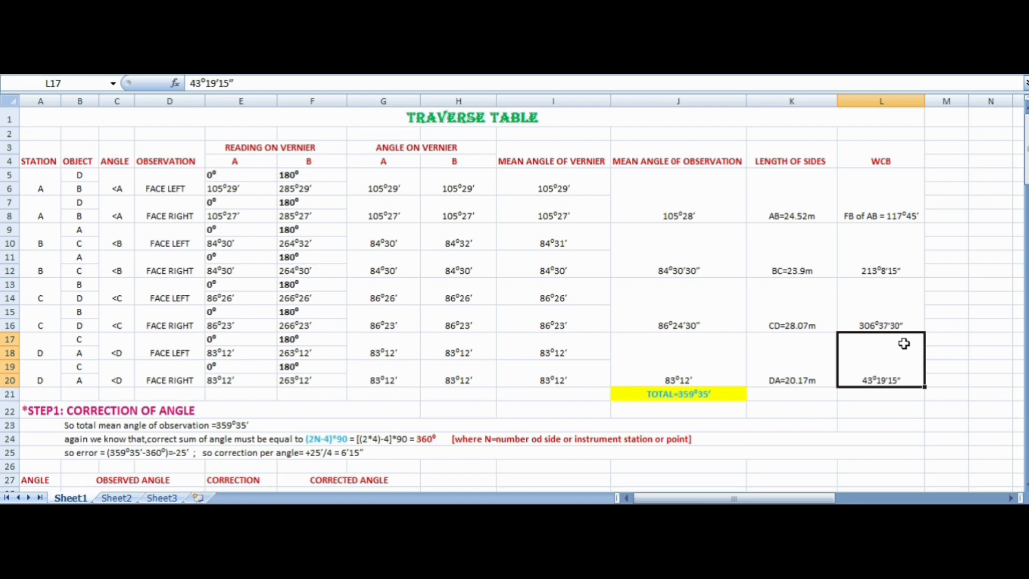
- Examine the observed angles, corrections and corrected angles of stations A to D in the Gales Traverse Table
scroll(904, 344, "down", 14)
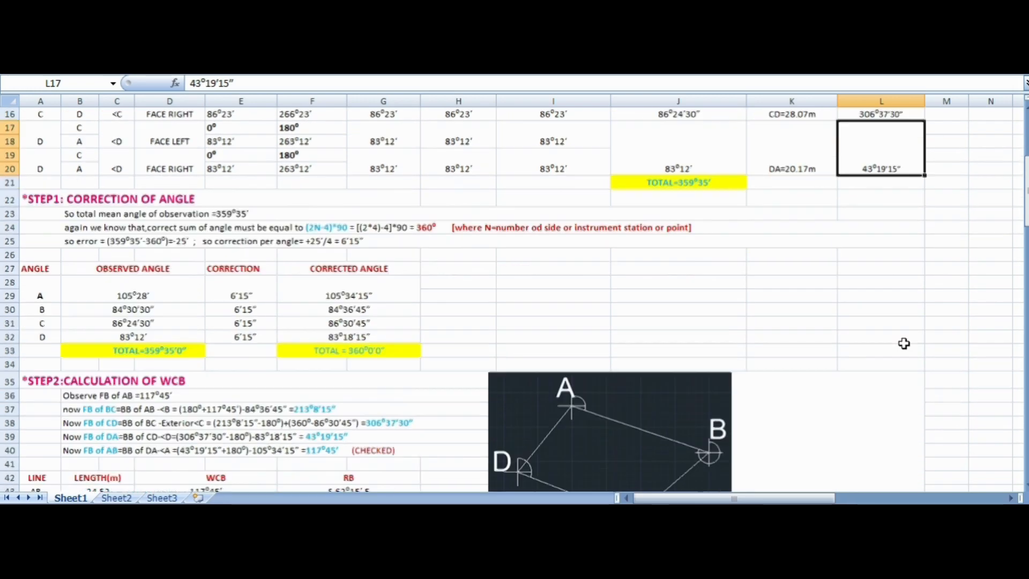
scroll(903, 344, "down", 10)
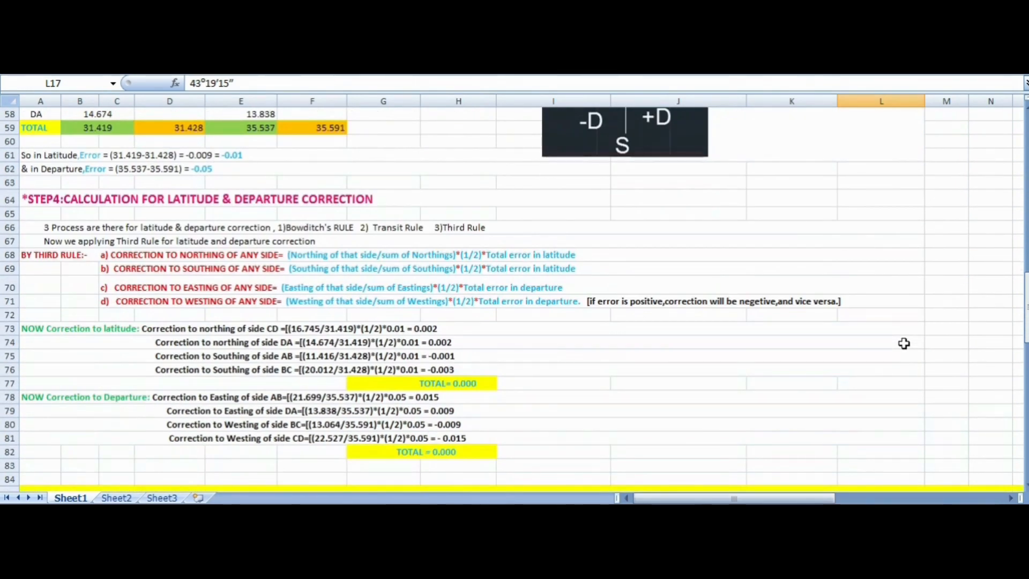
scroll(904, 343, "down", 3)
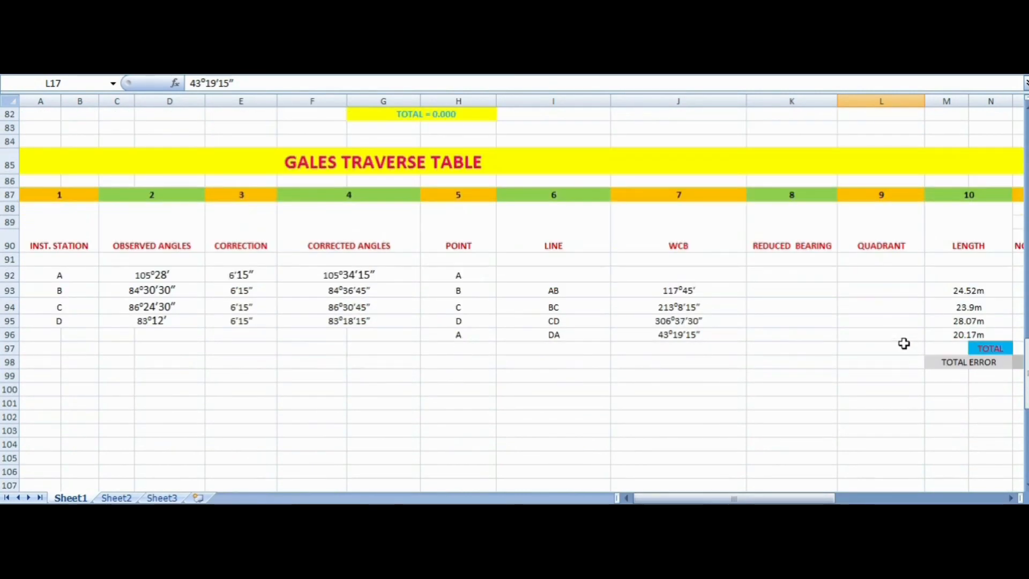
scroll(904, 343, "down", 2)
scroll(904, 343, "up", 1)
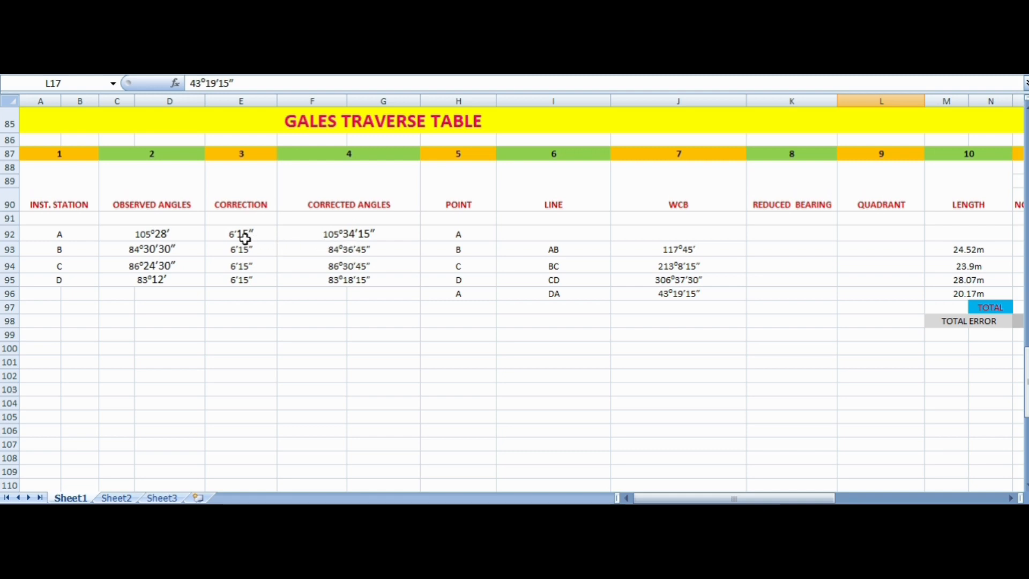
left_click(180, 239)
left_click(271, 239)
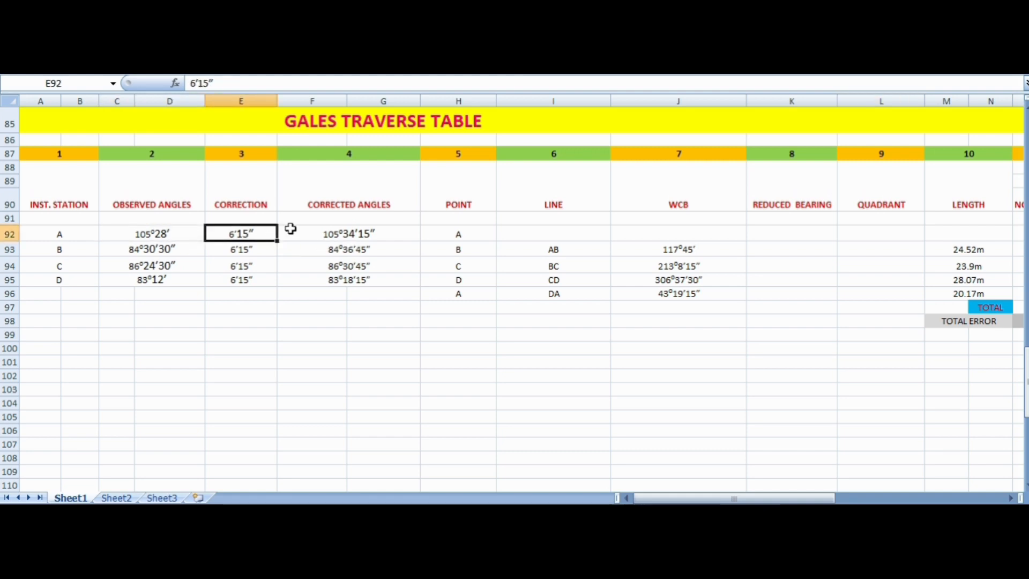
left_click(325, 238)
left_click(329, 250)
left_click(312, 267)
left_click(299, 282)
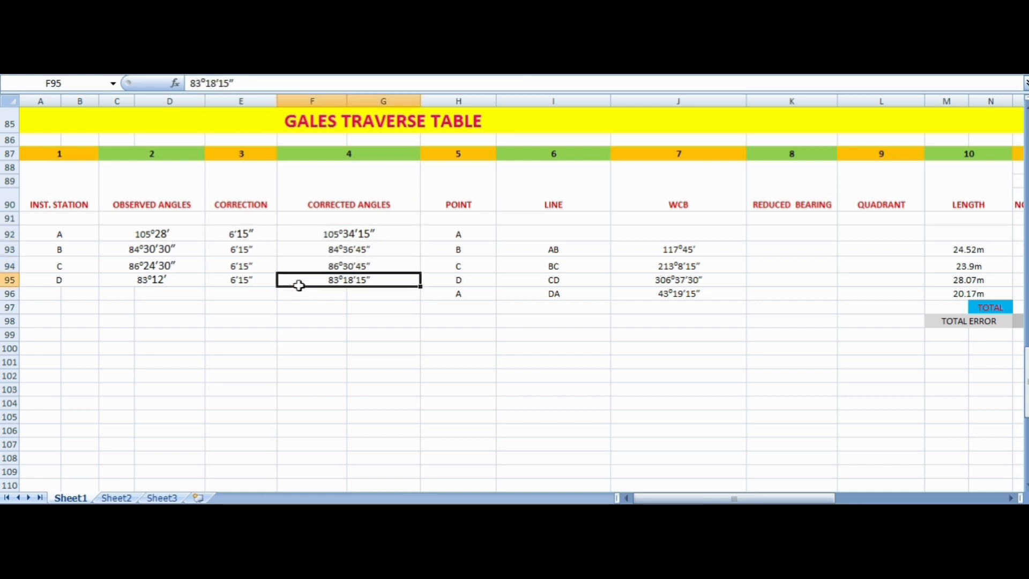
left_click(252, 278)
left_click(250, 245)
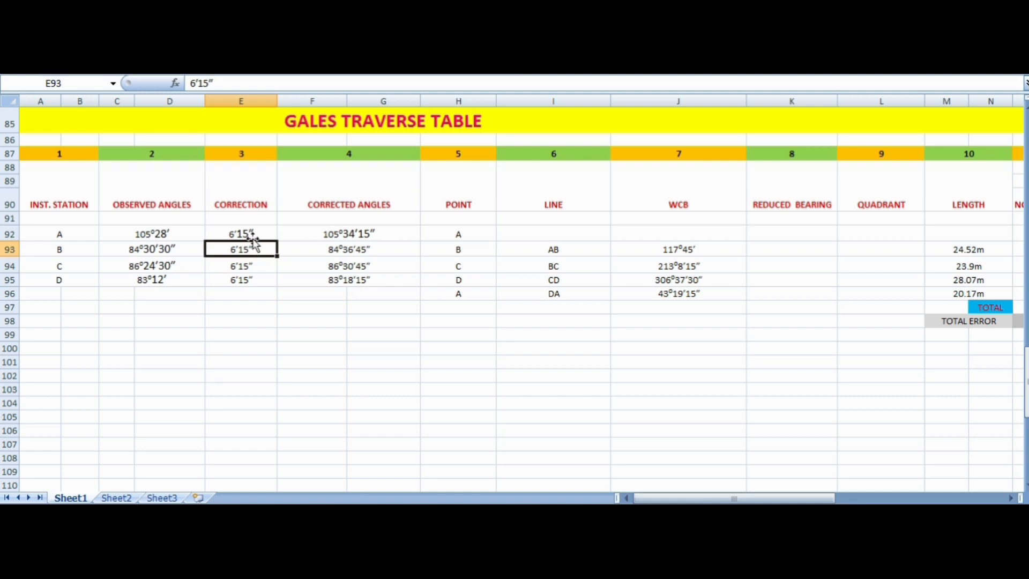
left_click(252, 231)
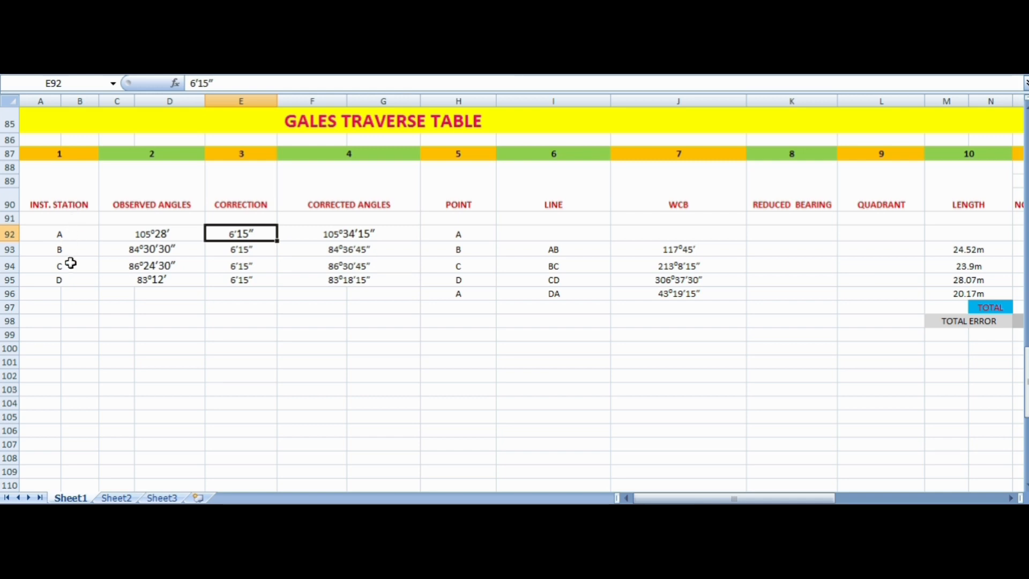
left_click(148, 203)
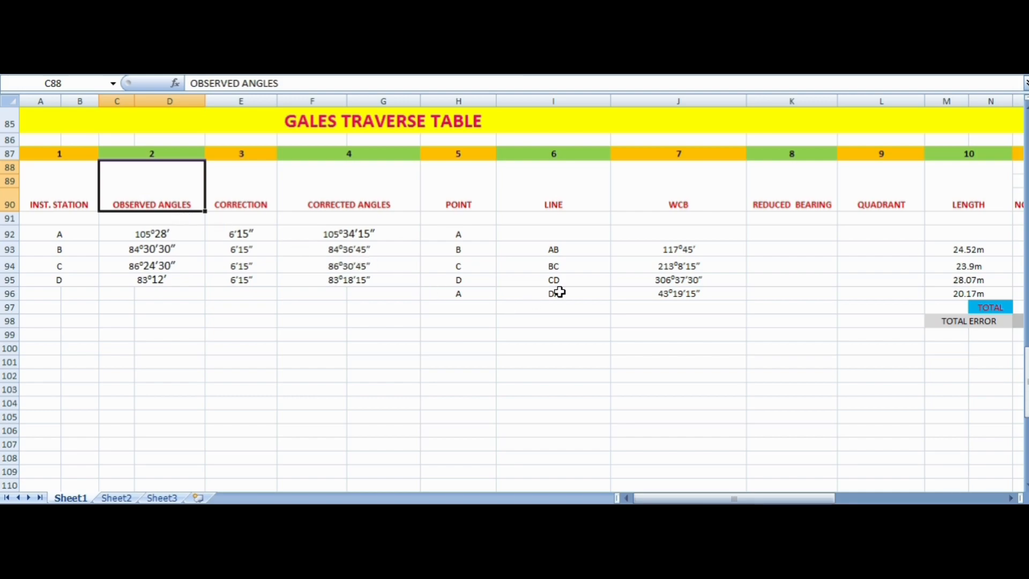
- Review the mean angle of observation for stations A, B, C and D in the original Traverse Table
scroll(557, 289, "up", 7)
scroll(560, 291, "up", 20)
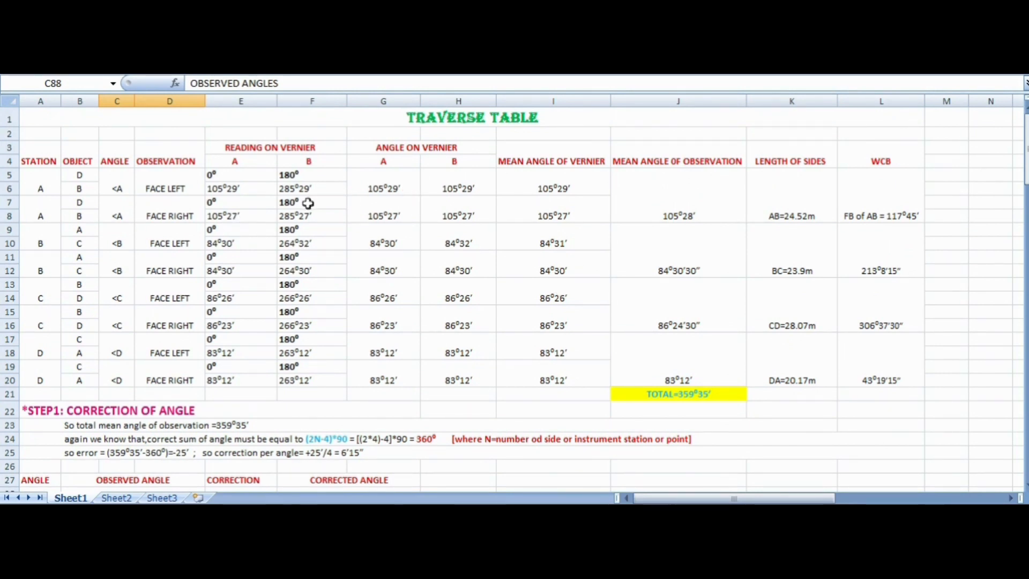
left_click(647, 186)
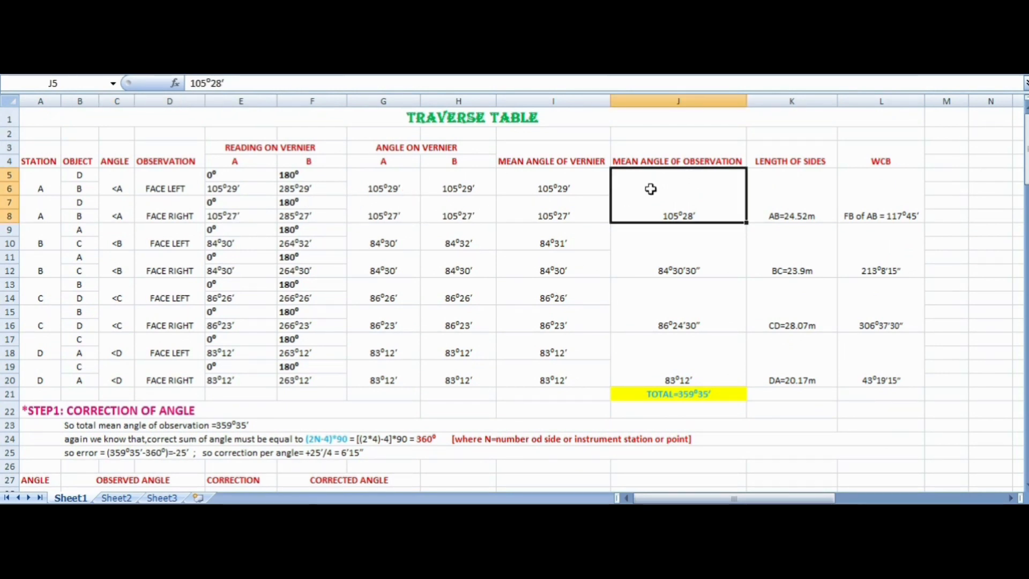
left_click(699, 265)
left_click(710, 306)
left_click(694, 346)
left_click(677, 302)
left_click(686, 265)
left_click(687, 214)
scroll(696, 233, "down", 2)
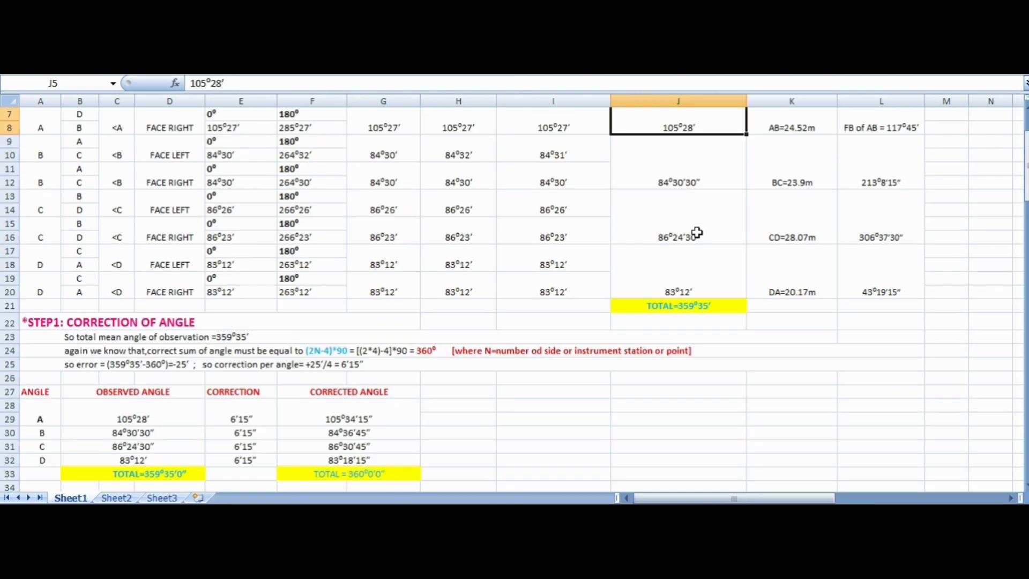
scroll(696, 233, "up", 2)
- Look through the Gales Traverse Table's columns from Quadrant through Remarks, and return to the Inst. Station column
scroll(697, 232, "down", 9)
scroll(696, 233, "down", 17)
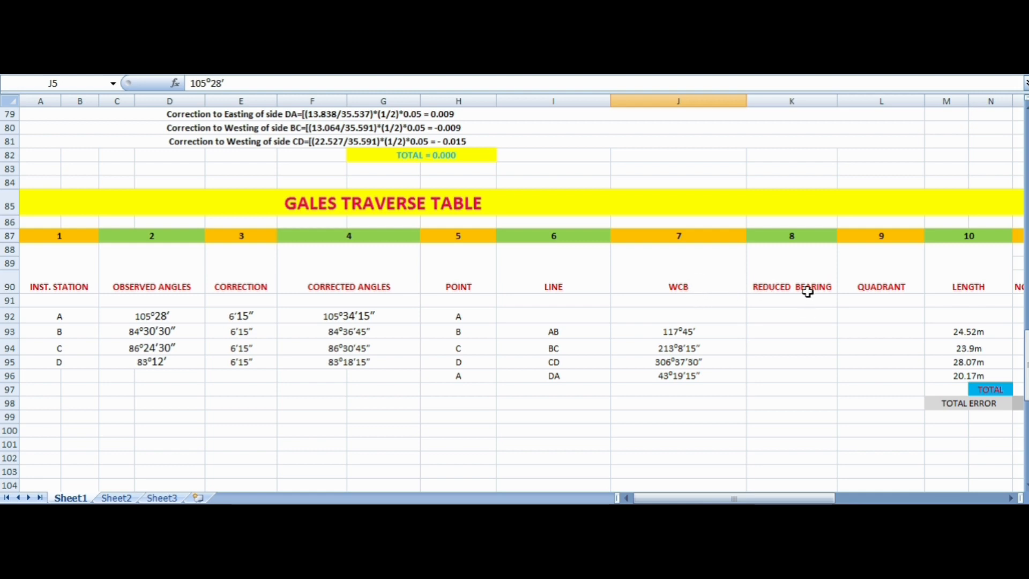
left_click(909, 287)
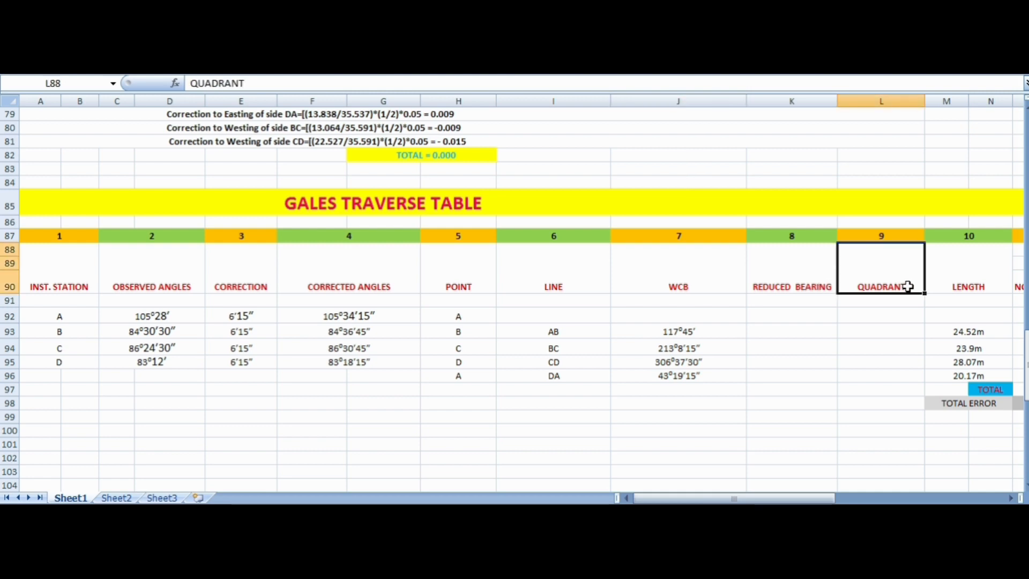
left_click(1010, 499)
left_click(1010, 499)
left_click(1009, 499)
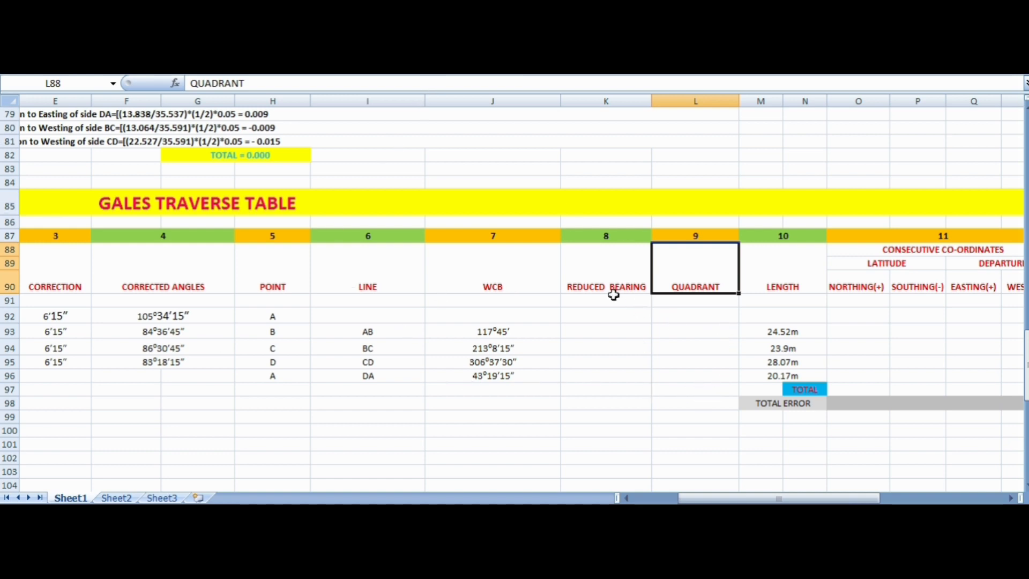
left_click(1011, 499)
left_click(1011, 498)
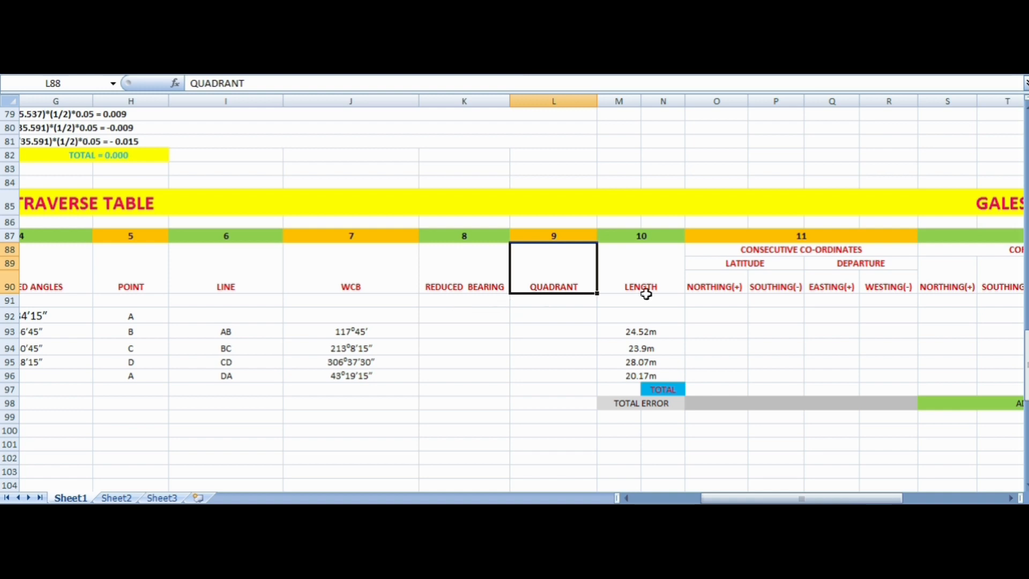
left_click(1010, 498)
left_click(1010, 498)
left_click(1010, 497)
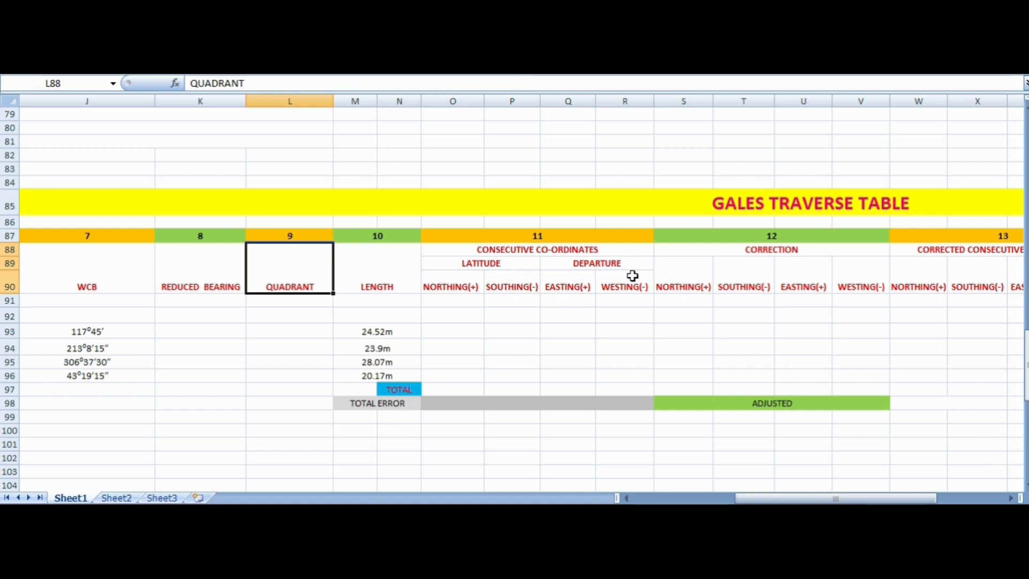
left_click(1010, 497)
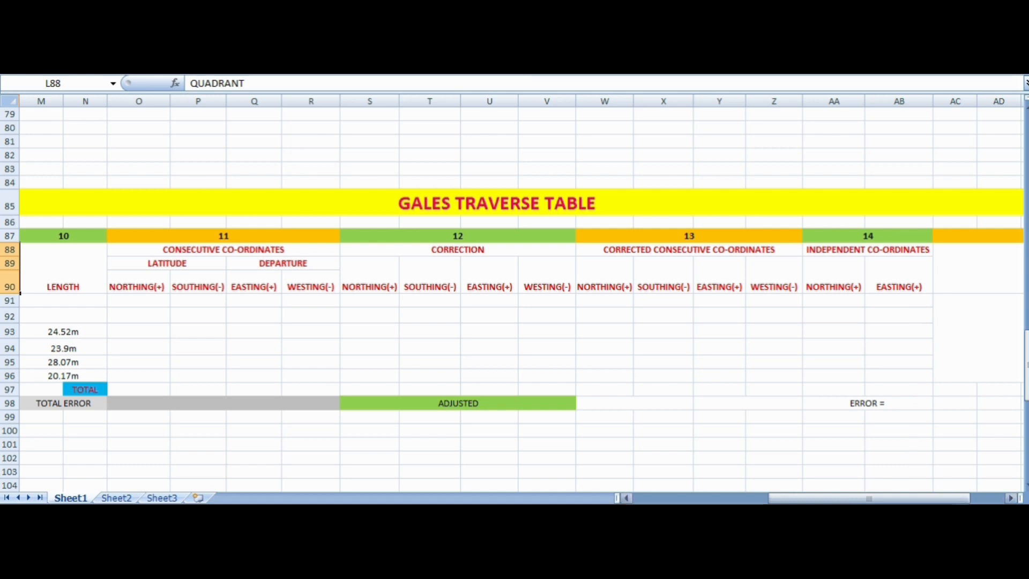
left_click(1011, 498)
left_click(1011, 498)
left_click(1010, 498)
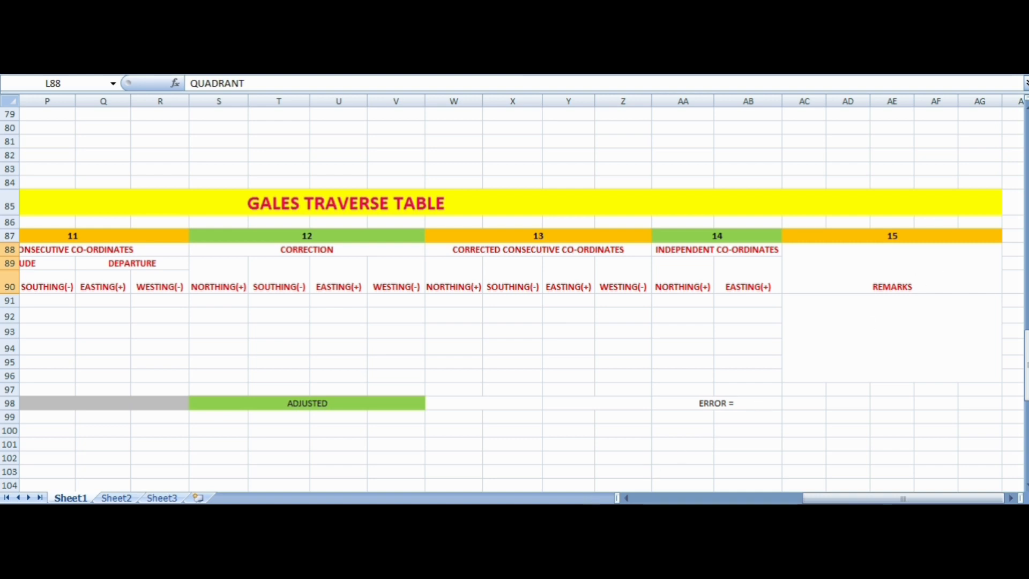
left_click(630, 498)
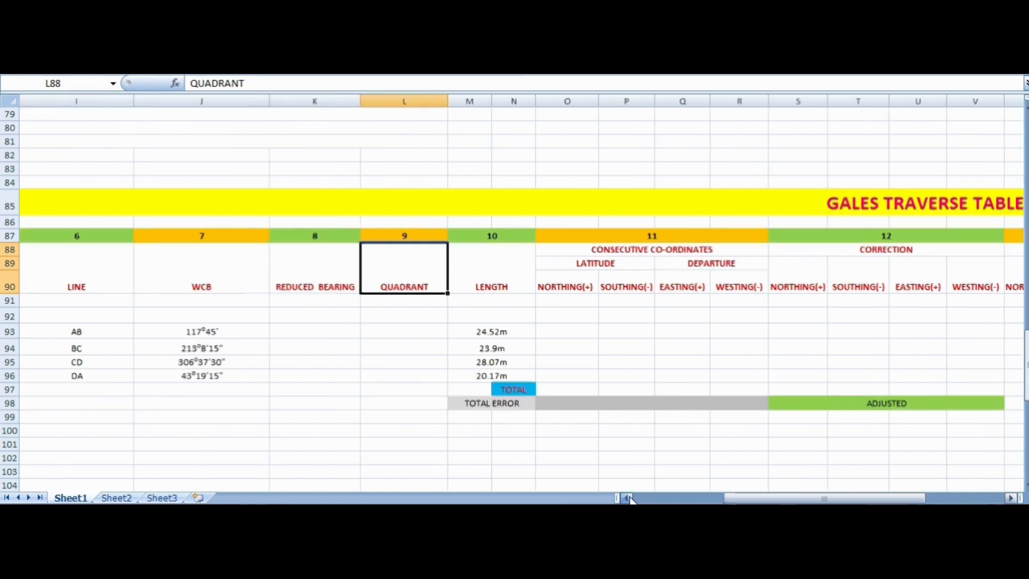
left_click(630, 499)
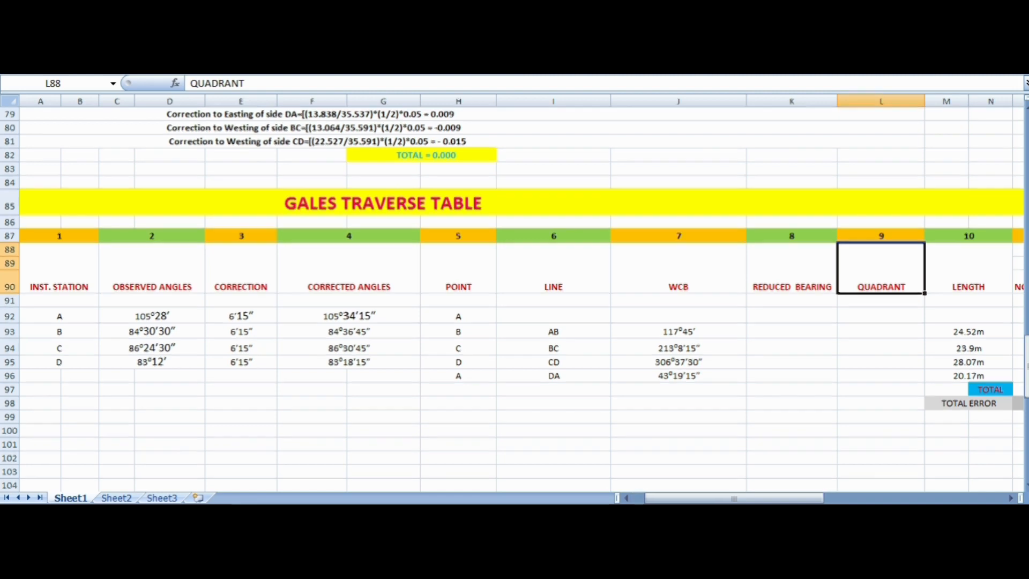
scroll(515, 300, "up", 1)
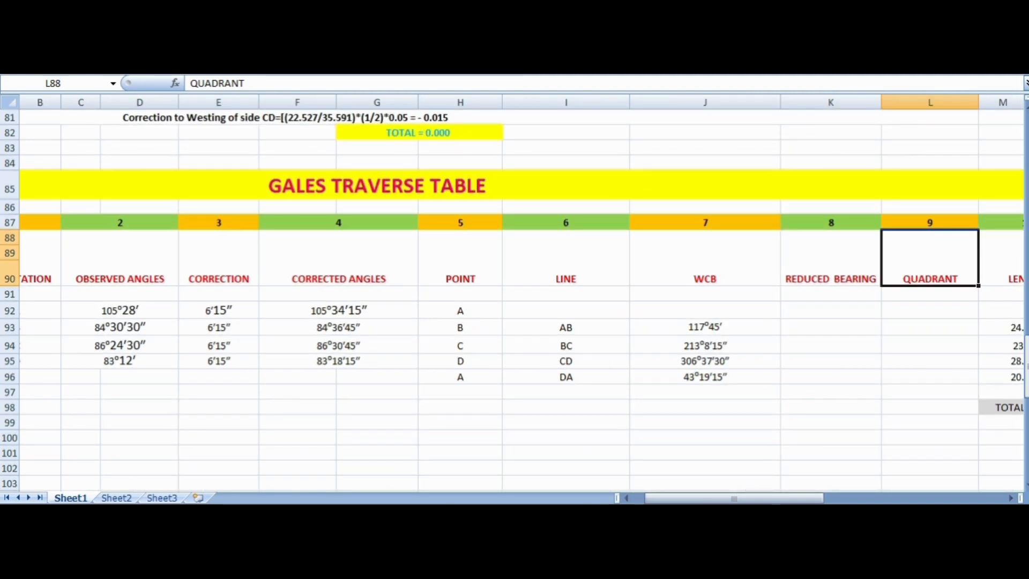
scroll(514, 300, "down", 1)
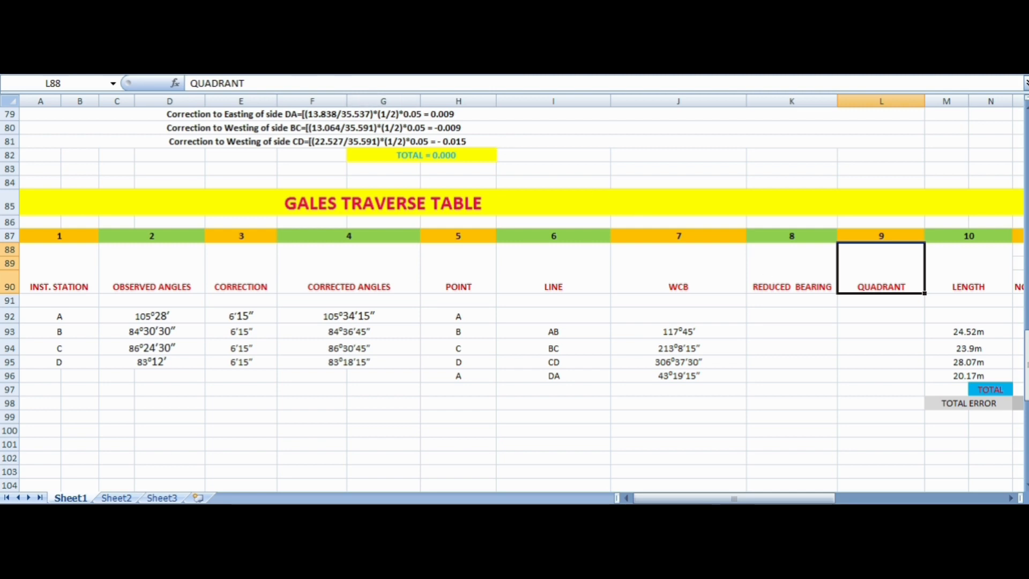
- Insert the compass picture Screenshot (18) from the Screenshots folder and place it below the Reduced Bearing heading
left_click(349, 87)
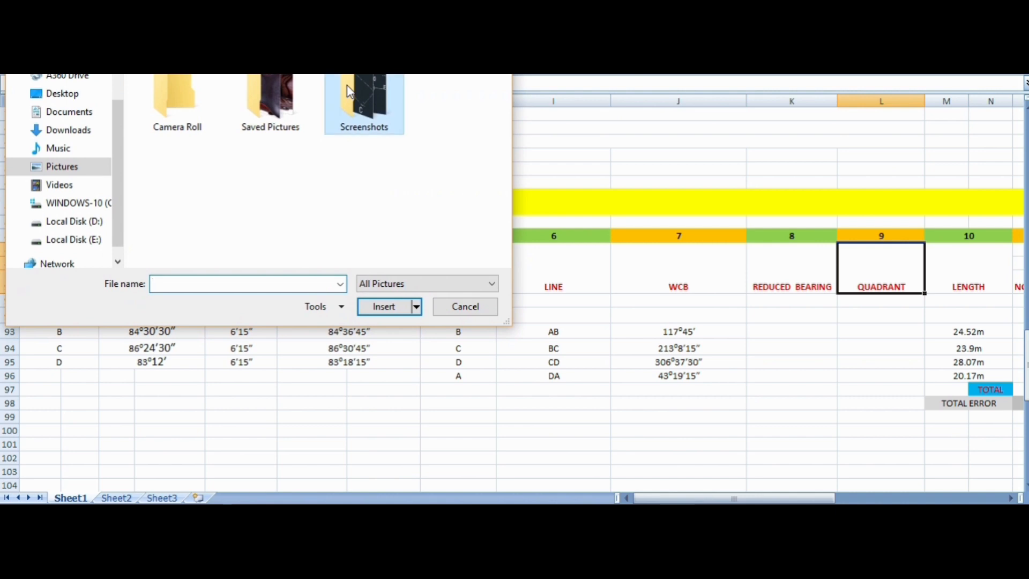
double_click(360, 119)
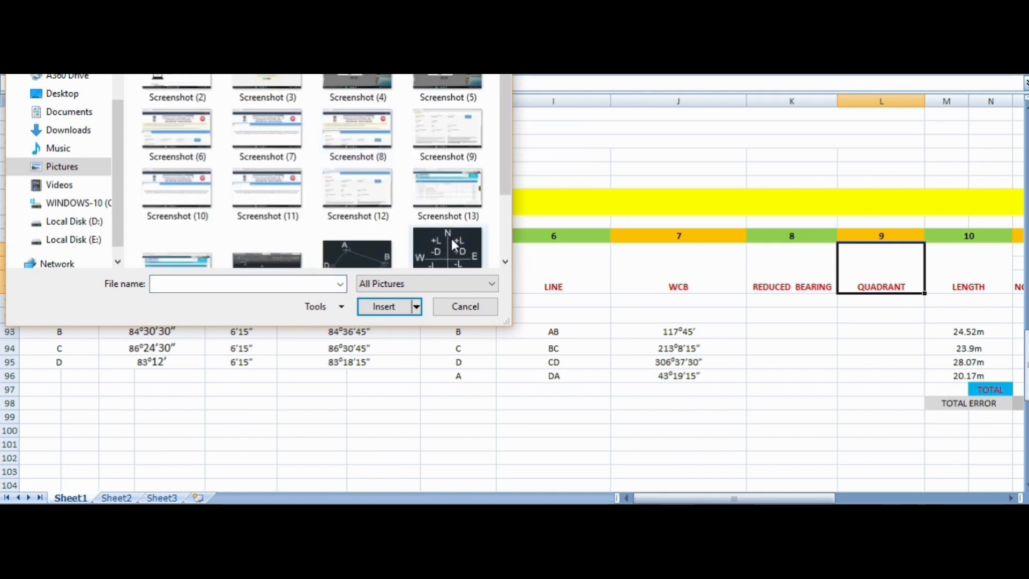
scroll(451, 239, "down", 3)
left_click(171, 192)
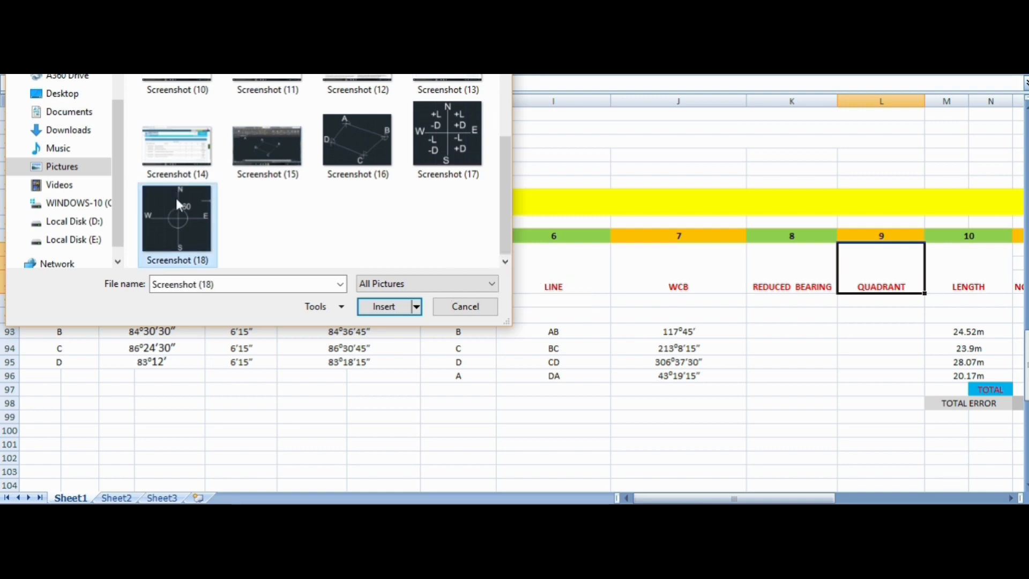
left_click(388, 305)
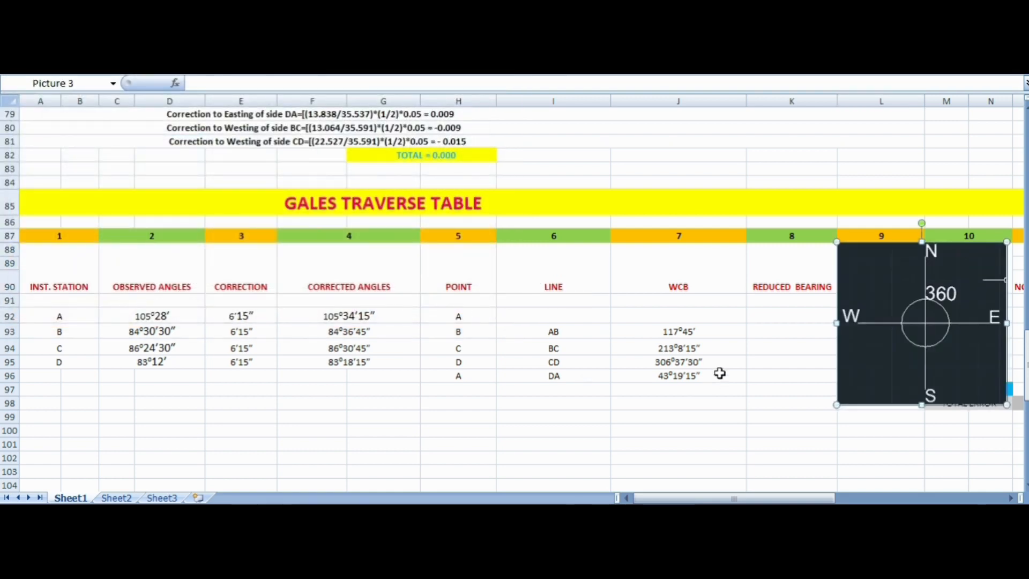
left_click_drag(886, 348, 742, 421)
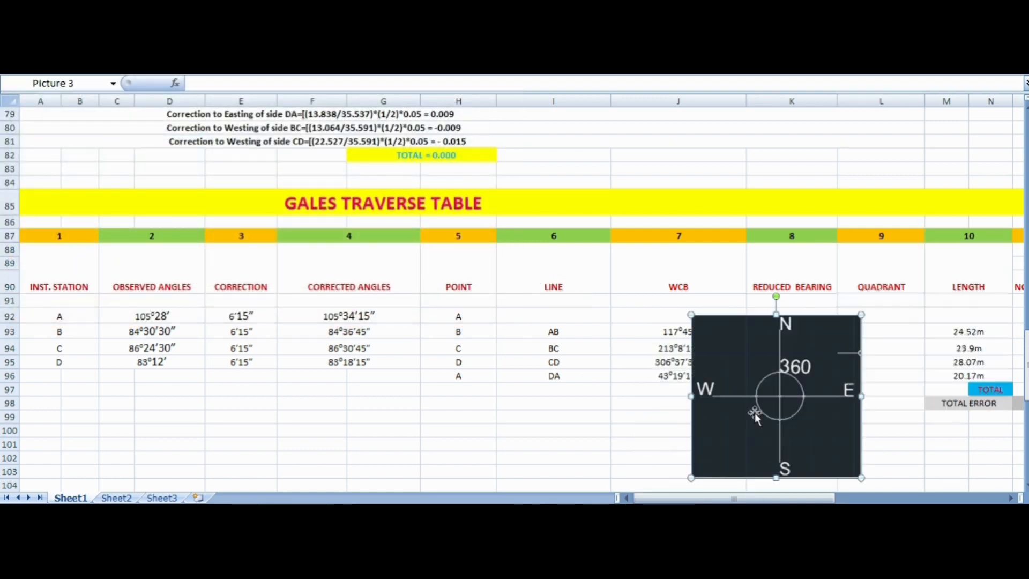
- Shrink the compass picture and move it over the Line column, then check line AB's WCB and its Reduced Bearing cell
left_click_drag(861, 315, 821, 353)
left_click_drag(738, 399, 568, 342)
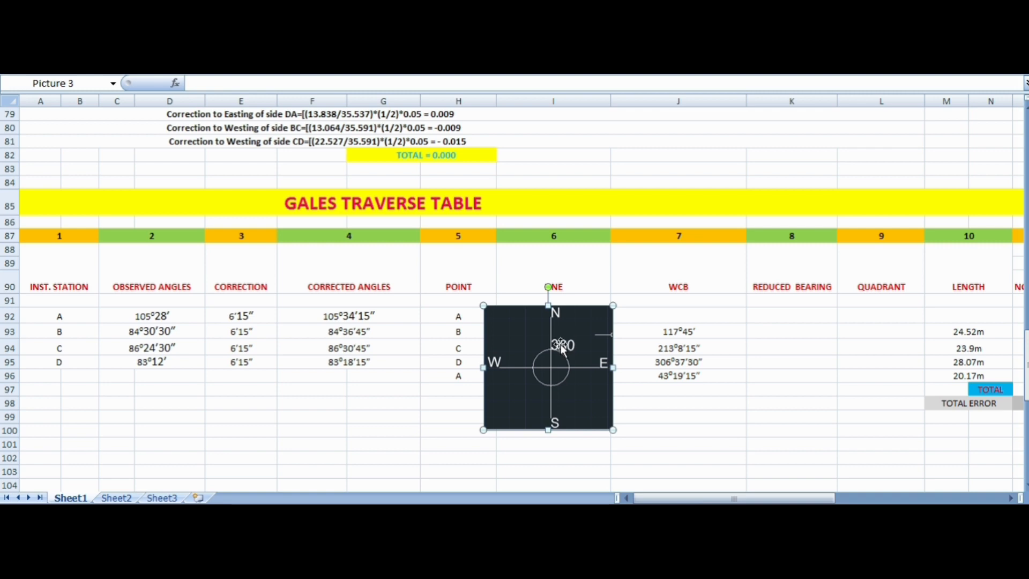
left_click(537, 443)
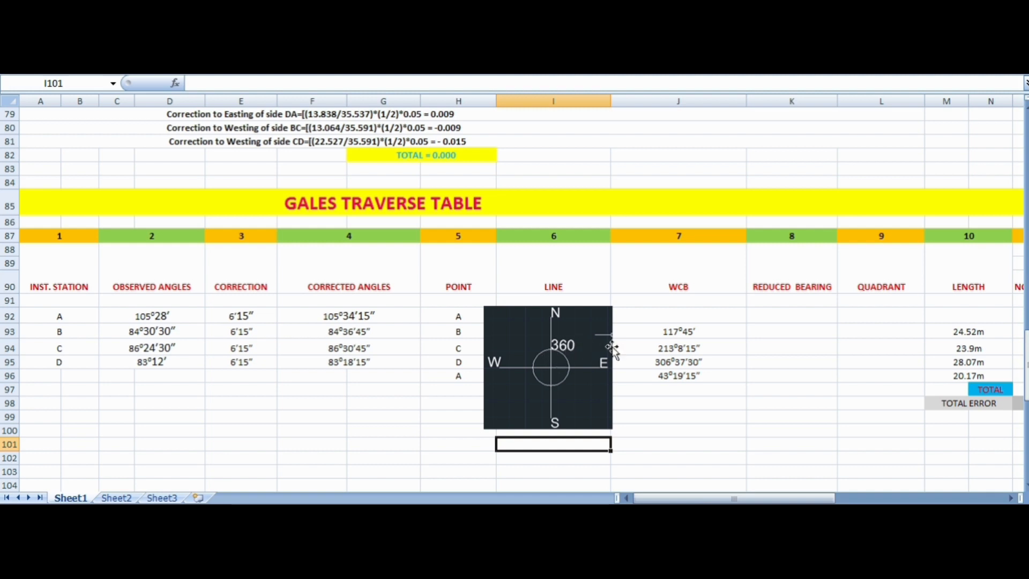
left_click(674, 333)
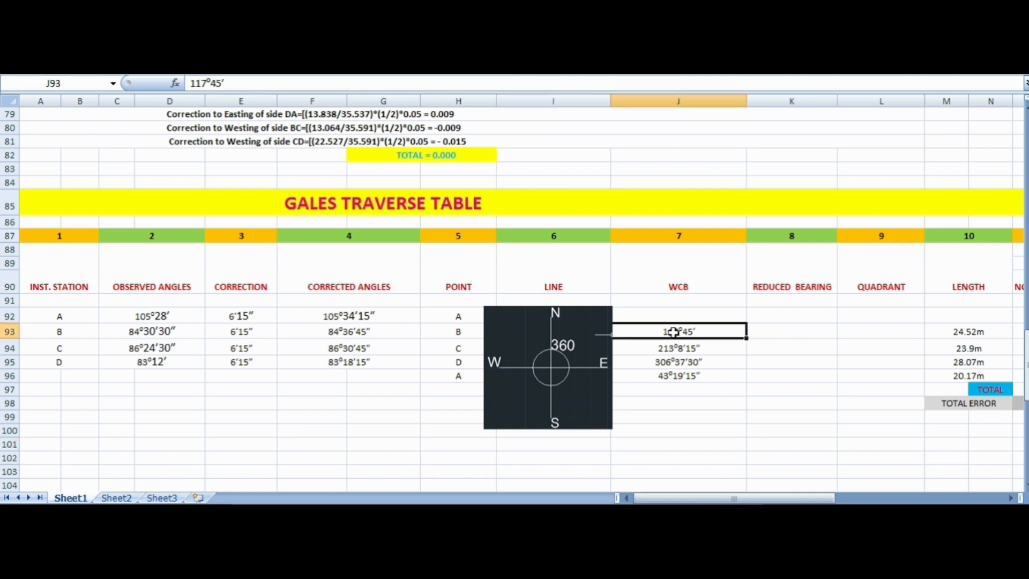
left_click(779, 333)
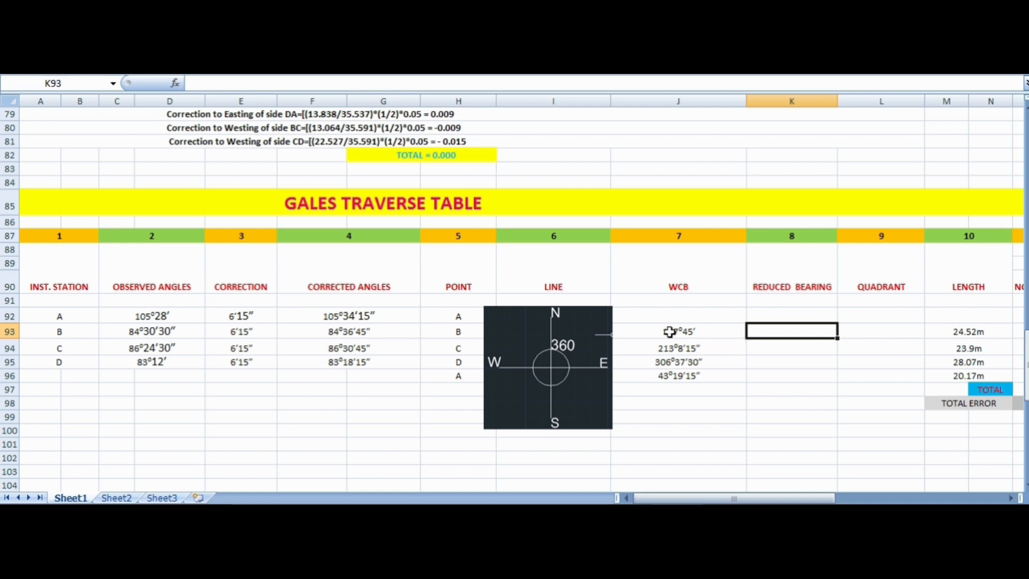
- Move the compass picture over the Point column, leaving the line names and WCB values uncovered
left_click_drag(562, 357, 346, 336)
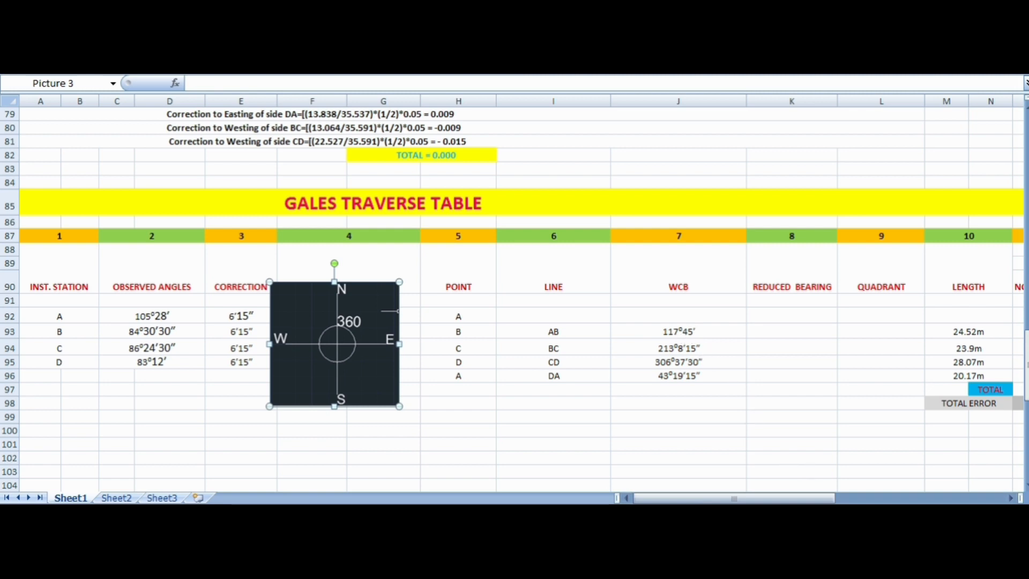
scroll(514, 299, "up", 1)
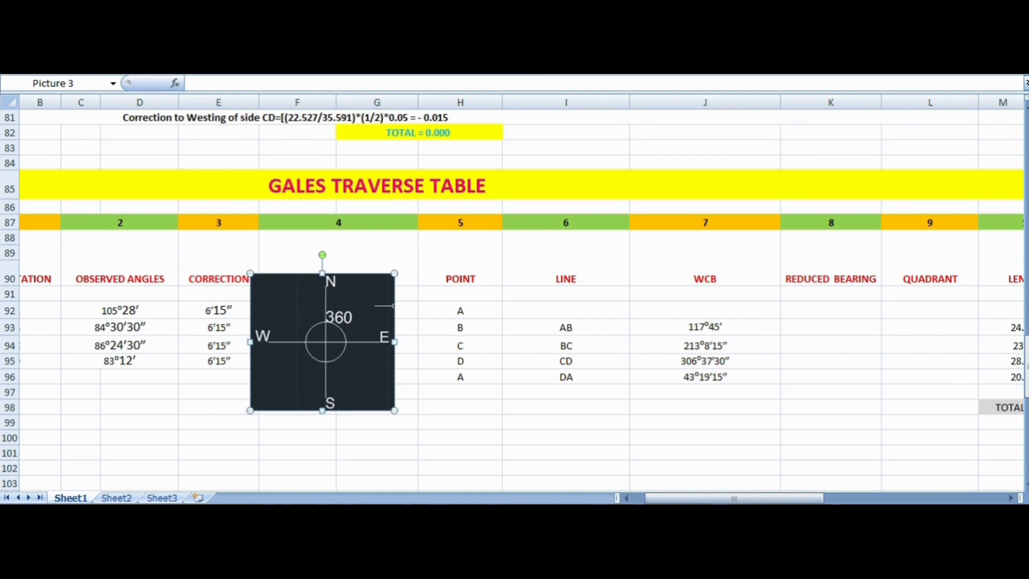
scroll(514, 299, "up", 1)
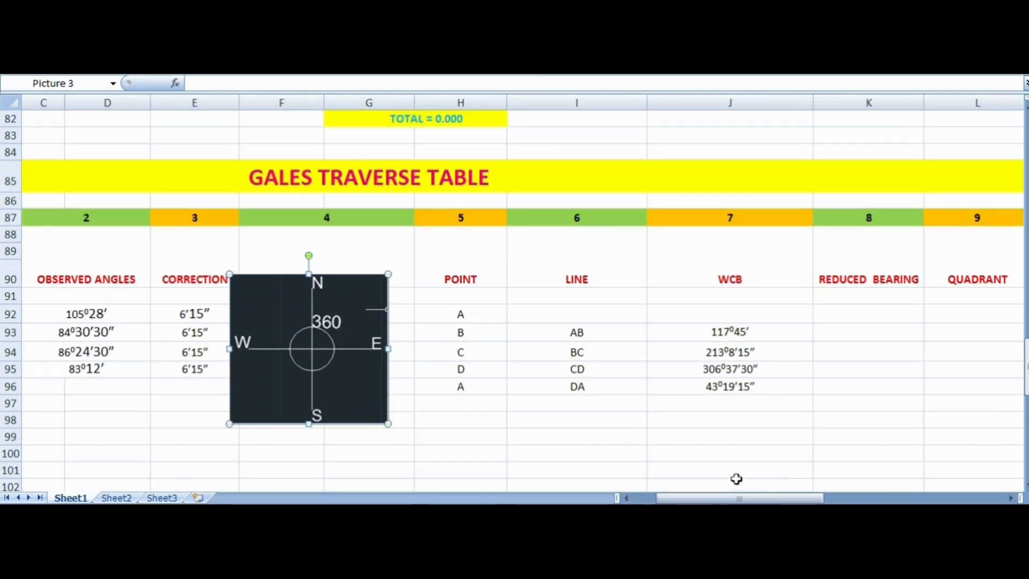
scroll(429, 389, "right", 1)
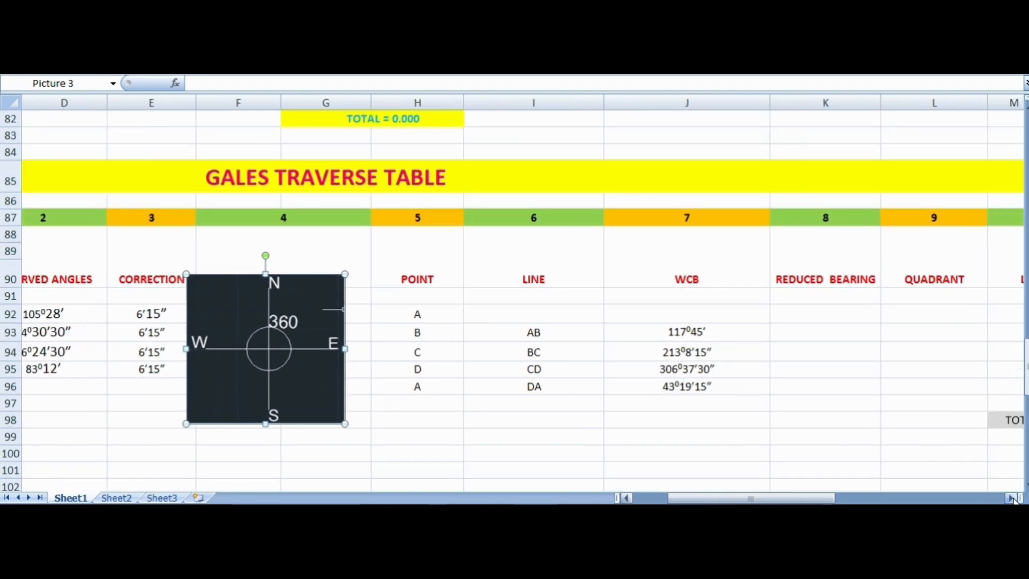
left_click_drag(246, 348, 395, 360)
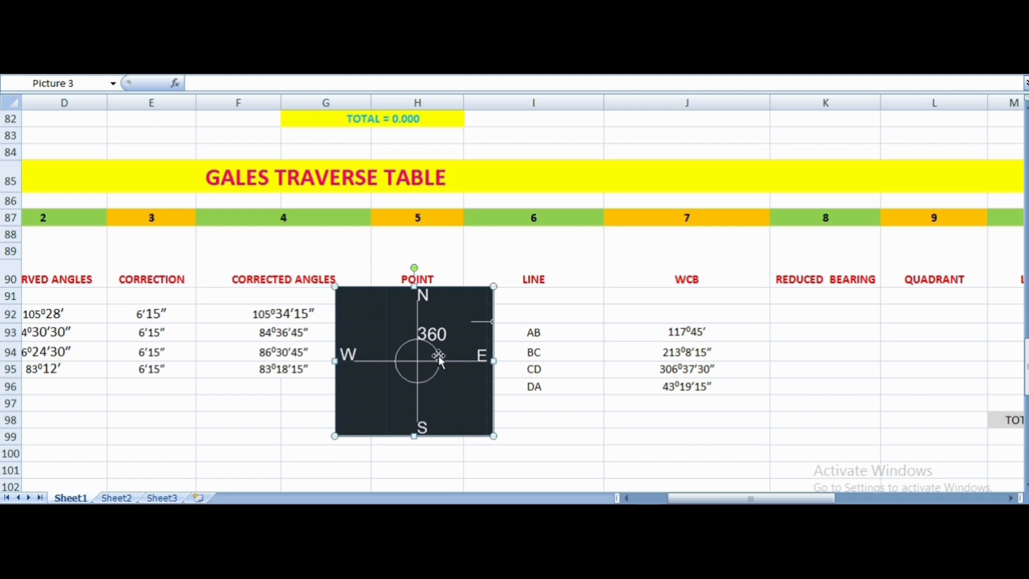
right_click(436, 374)
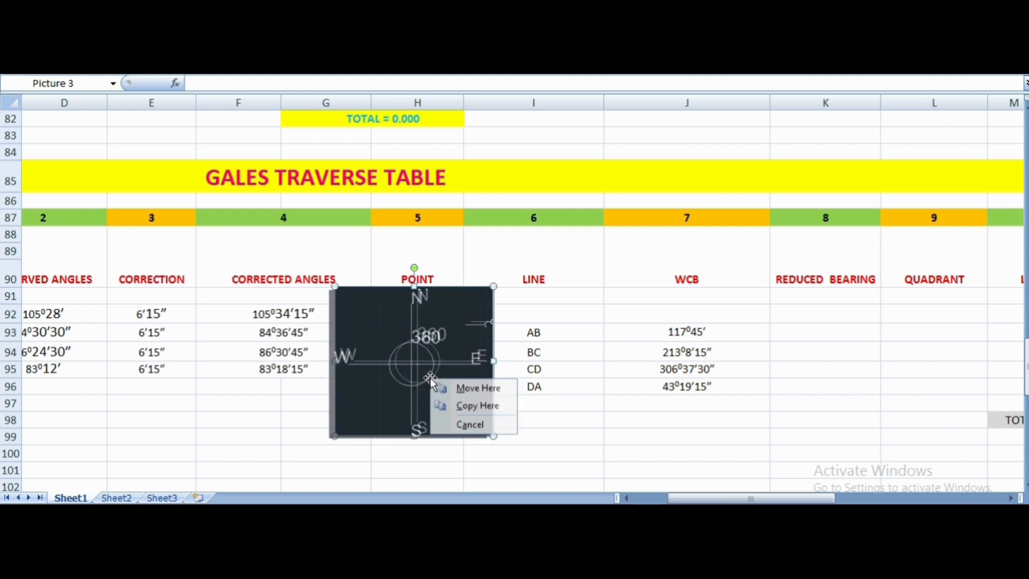
left_click(412, 383)
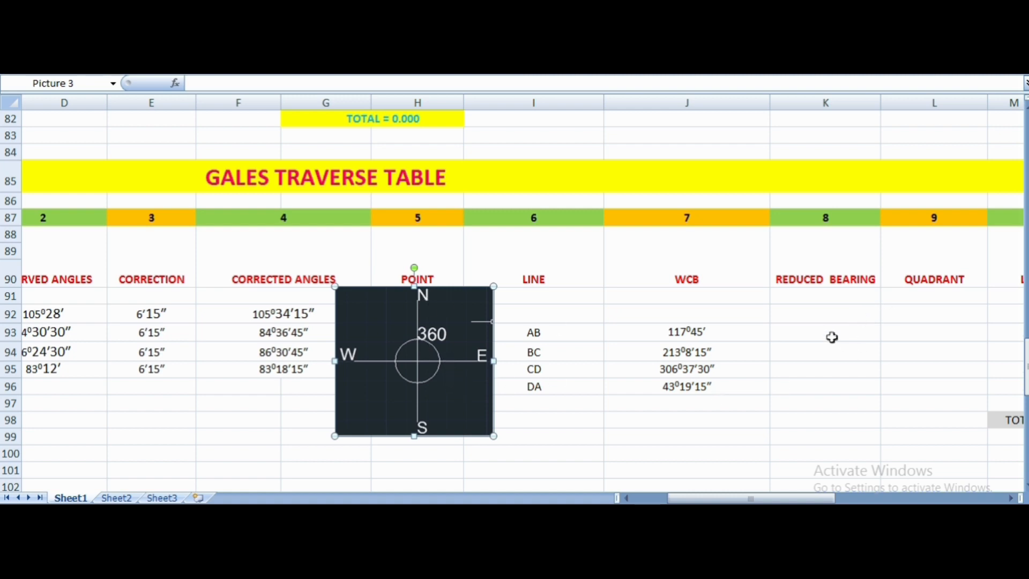
- Enter 62⁰15′ as the reduced bearing and SE as the quadrant of line AB, using the superscript zero and prime symbols
left_click(810, 332)
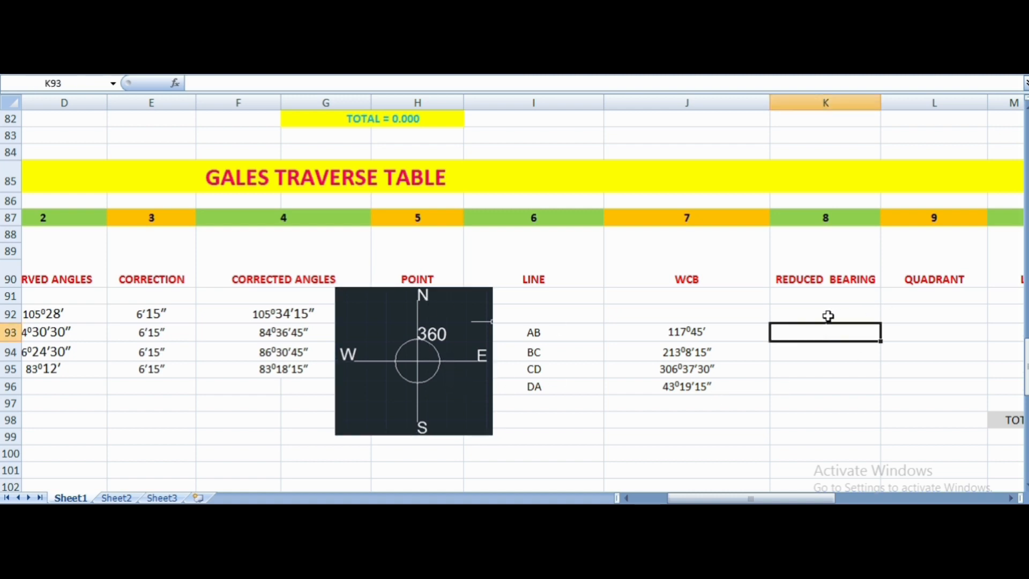
left_click(885, 336)
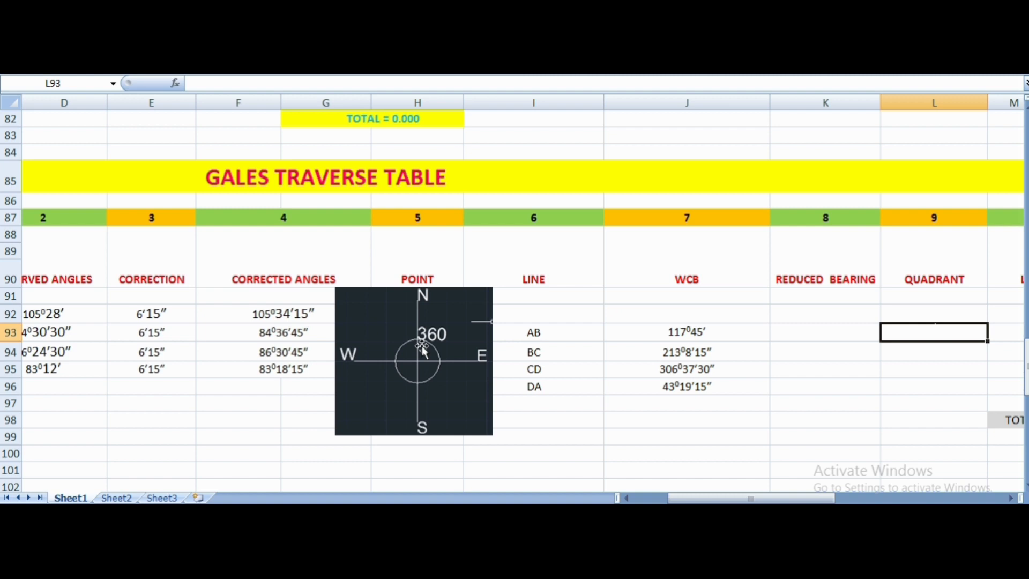
left_click(806, 334)
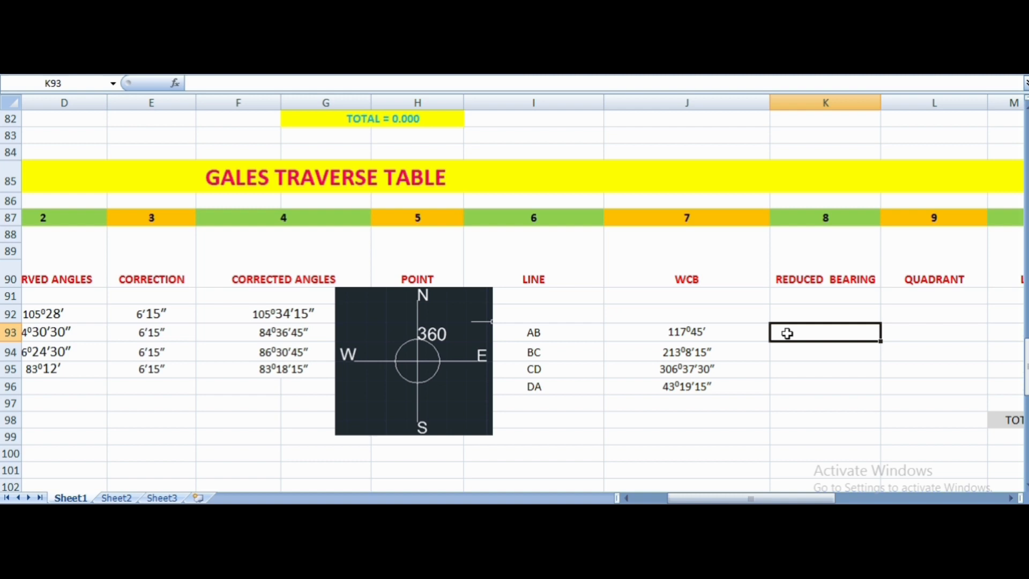
type("62")
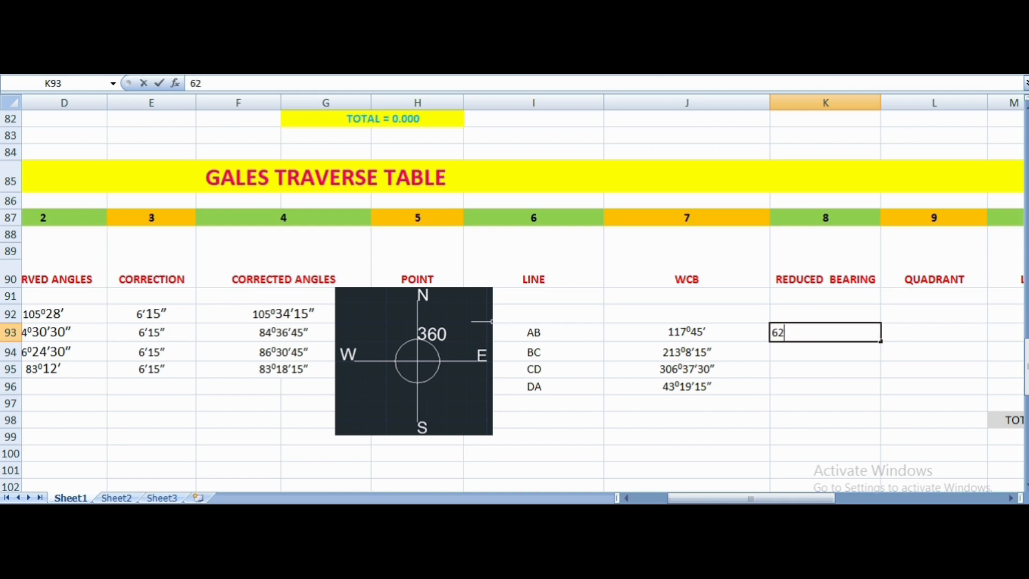
left_click(696, 48)
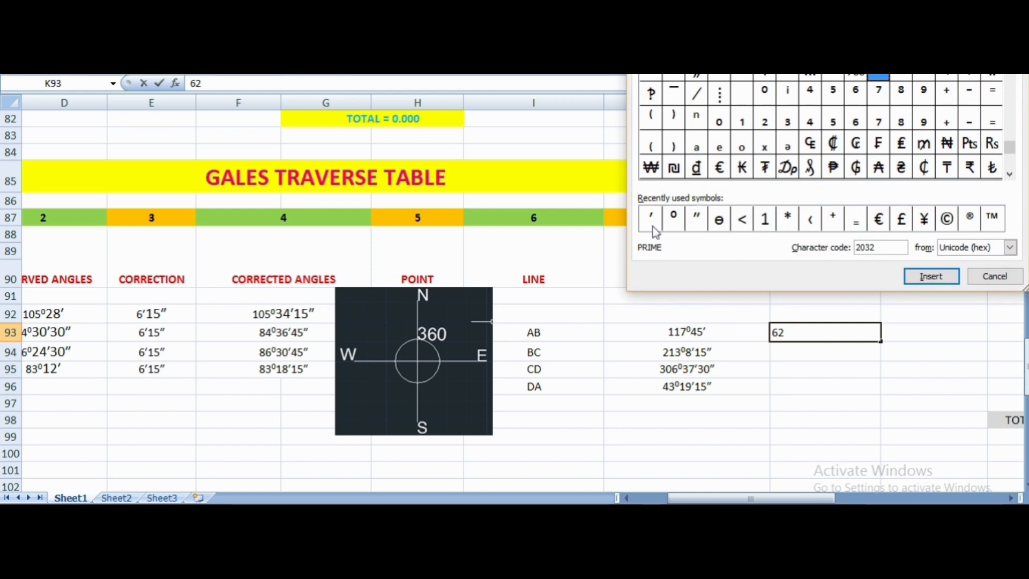
left_click(674, 218)
left_click(910, 276)
left_click(994, 276)
type("15")
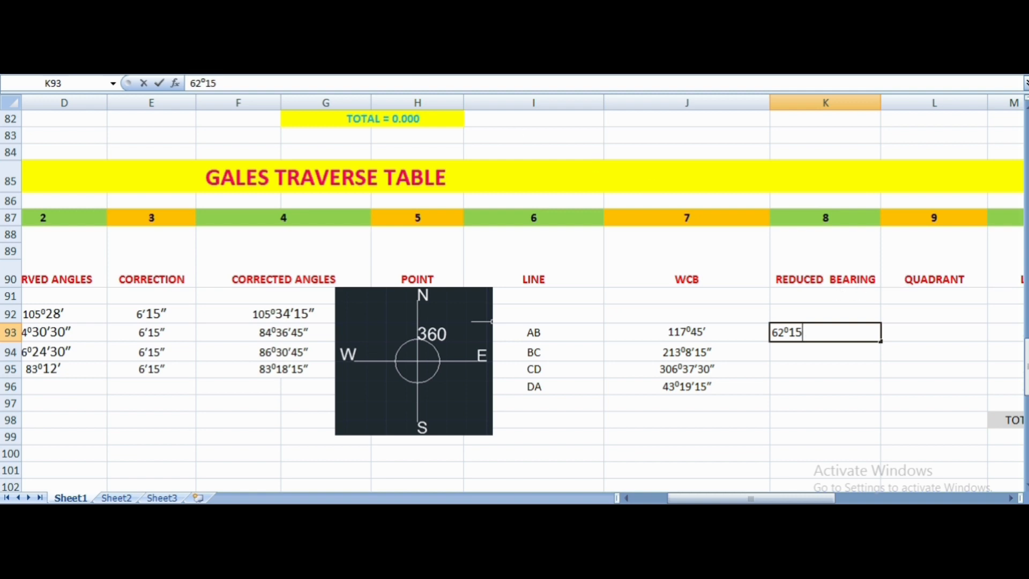
left_click(713, 38)
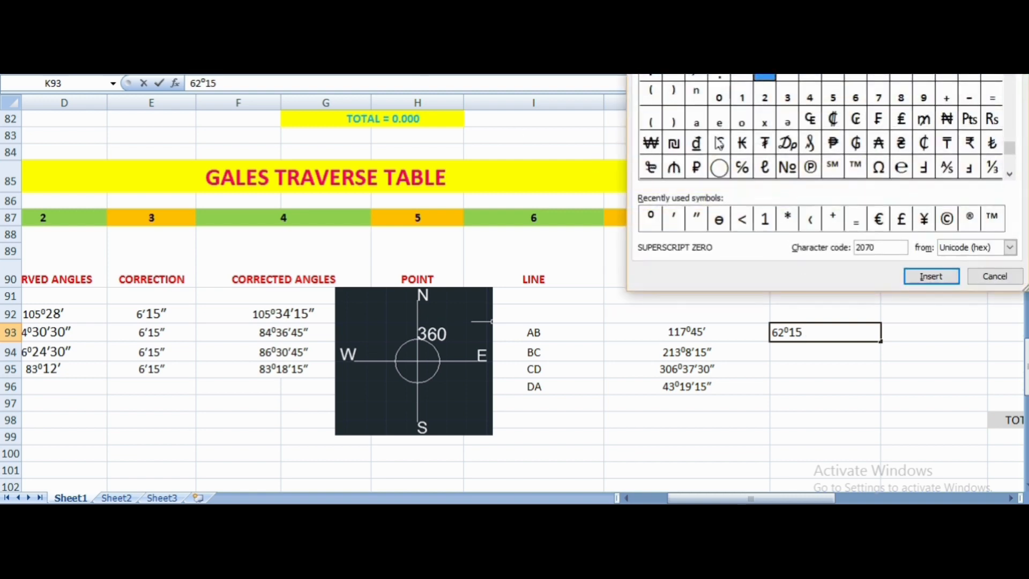
left_click(674, 219)
left_click(932, 276)
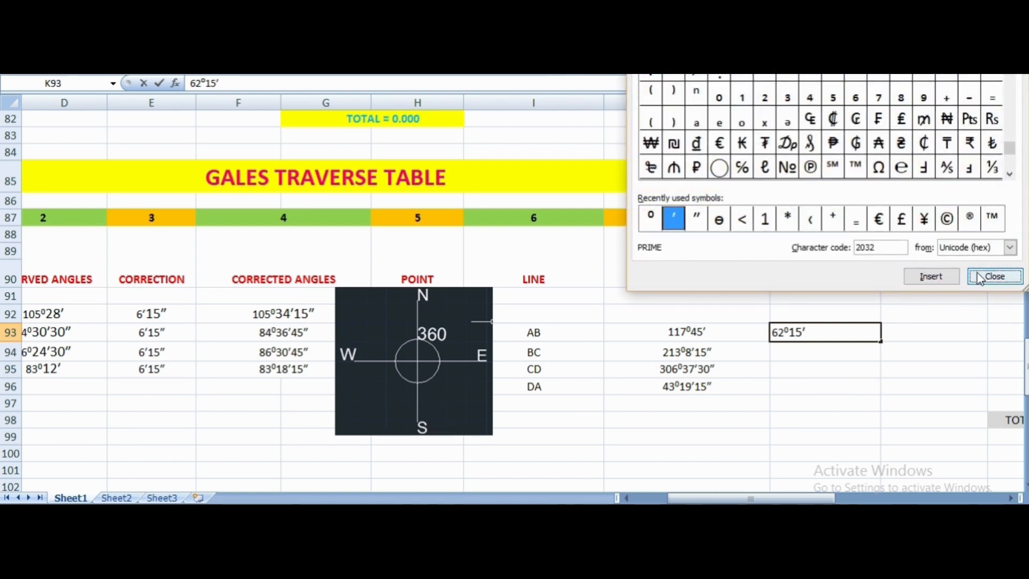
left_click(995, 276)
left_click(910, 332)
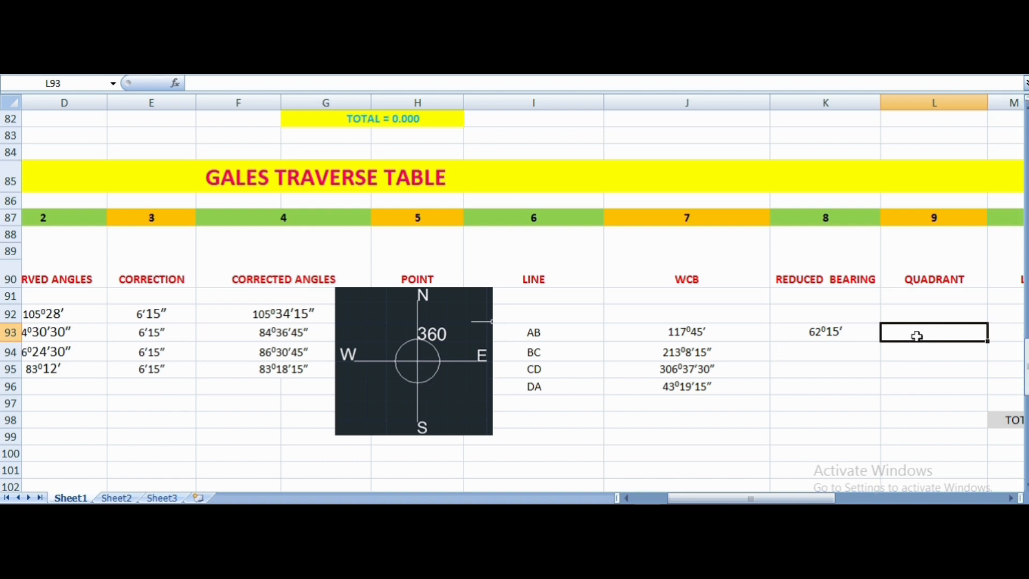
type("SE")
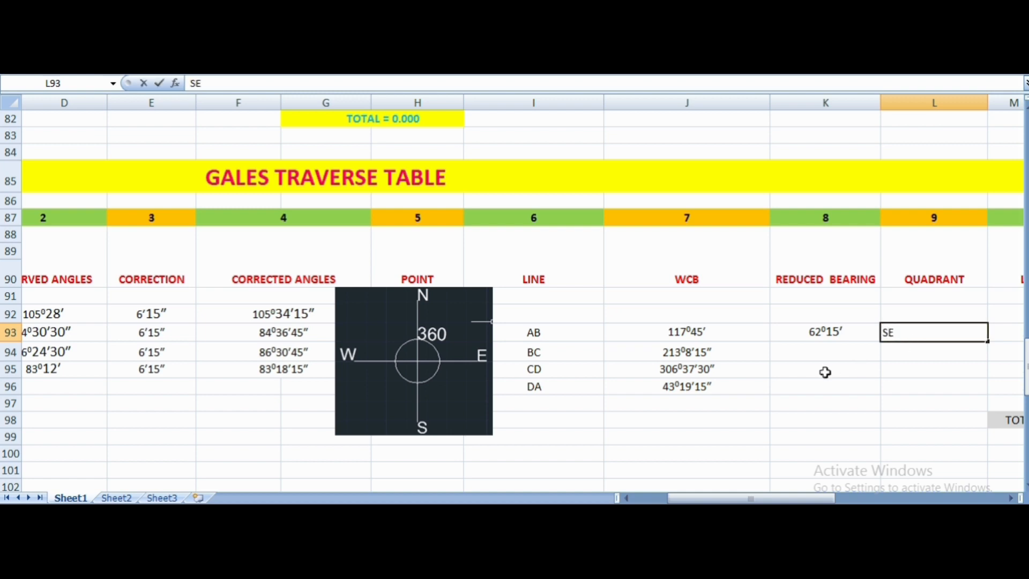
- Enter 33⁰8′15″ as the reduced bearing of line BC, using the degree, prime and double-prime symbols
left_click(830, 354)
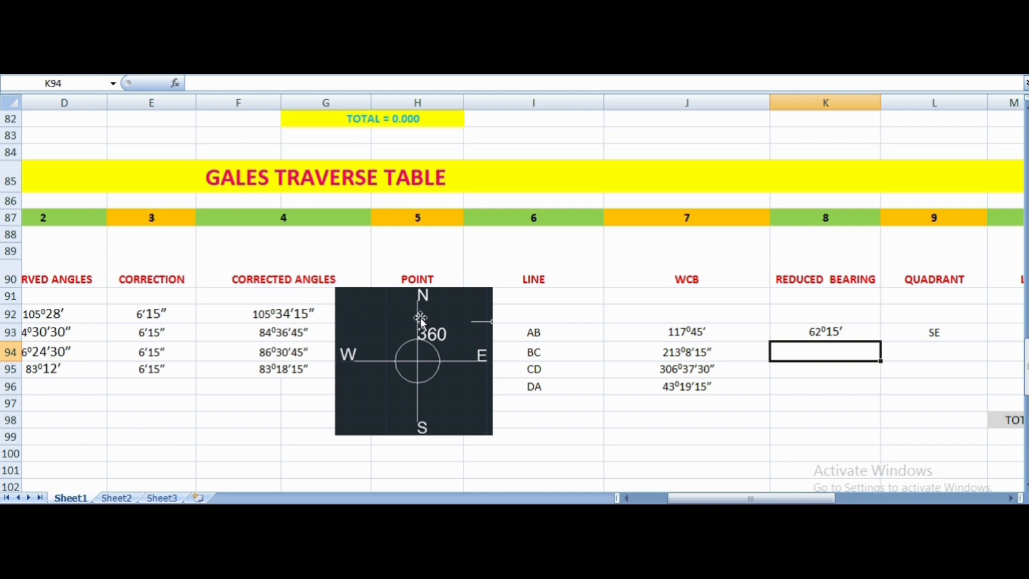
left_click(405, 378)
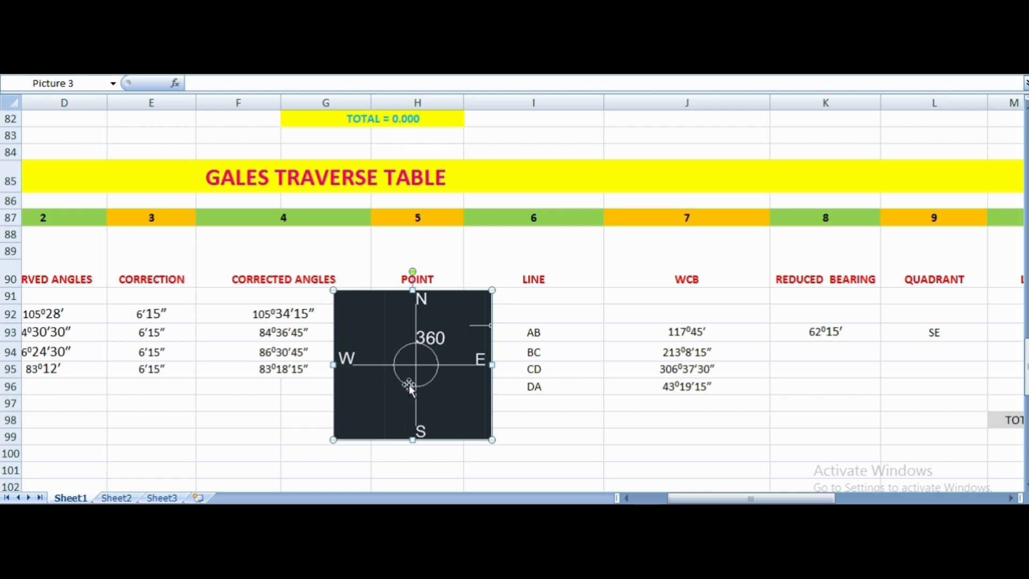
left_click(828, 354)
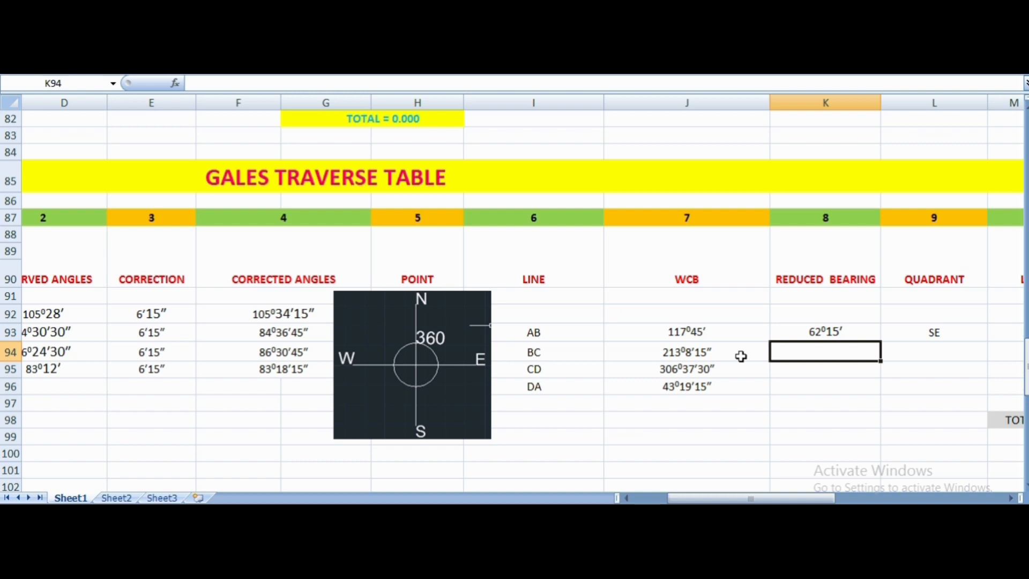
type("33")
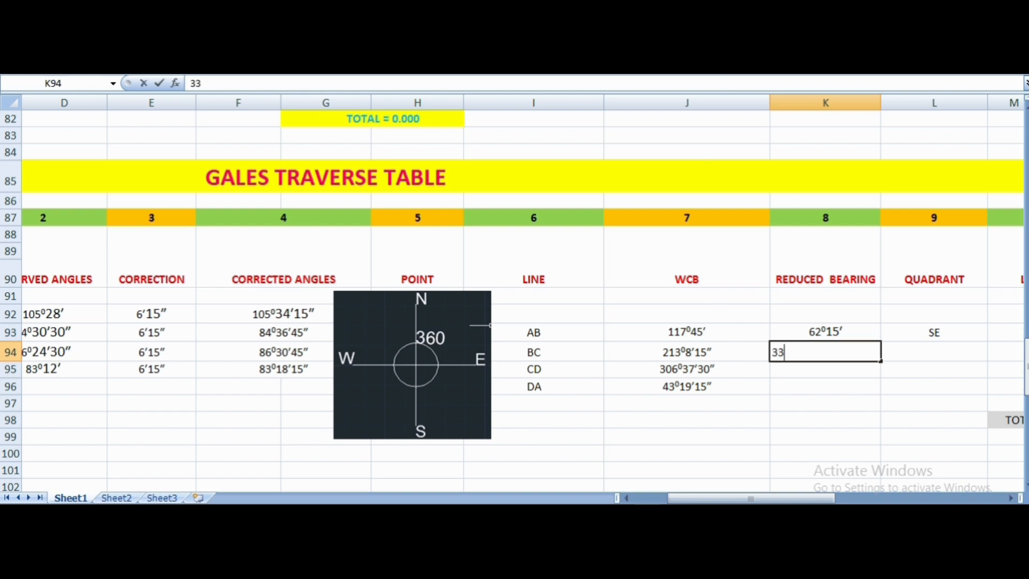
left_click(679, 221)
left_click(944, 278)
left_click(986, 278)
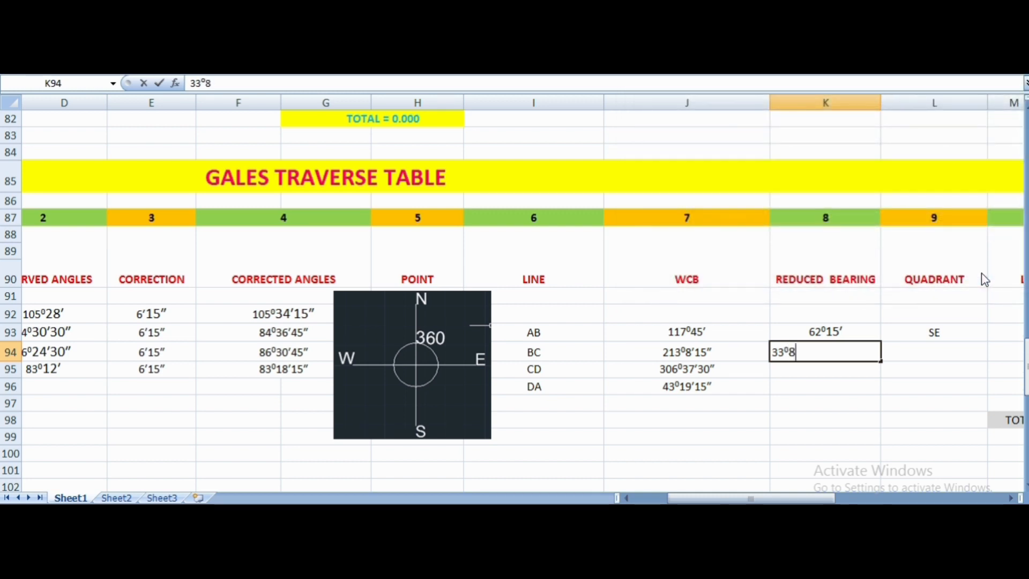
left_click(709, 51)
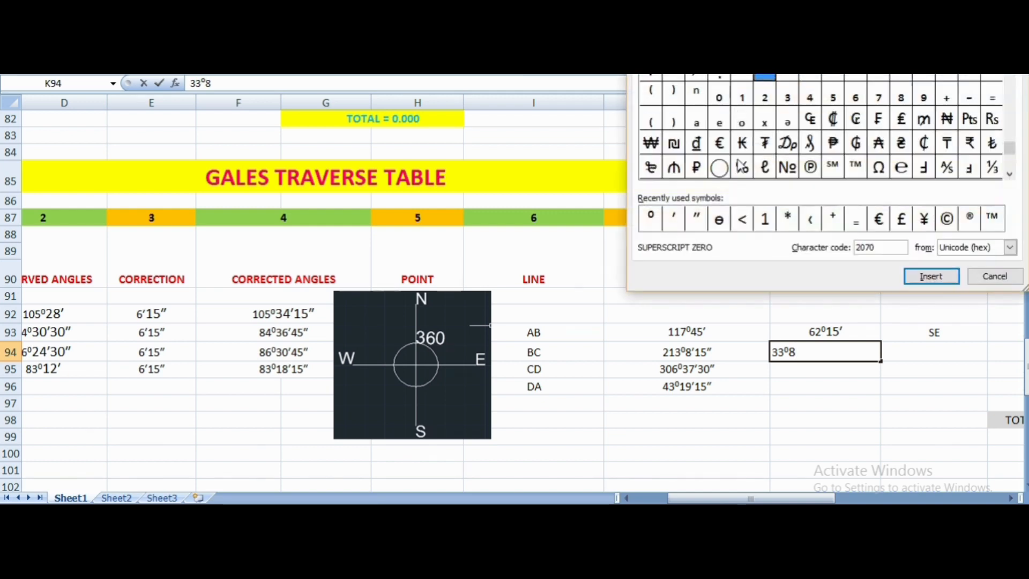
left_click(674, 218)
left_click(944, 276)
left_click(993, 277)
type("15")
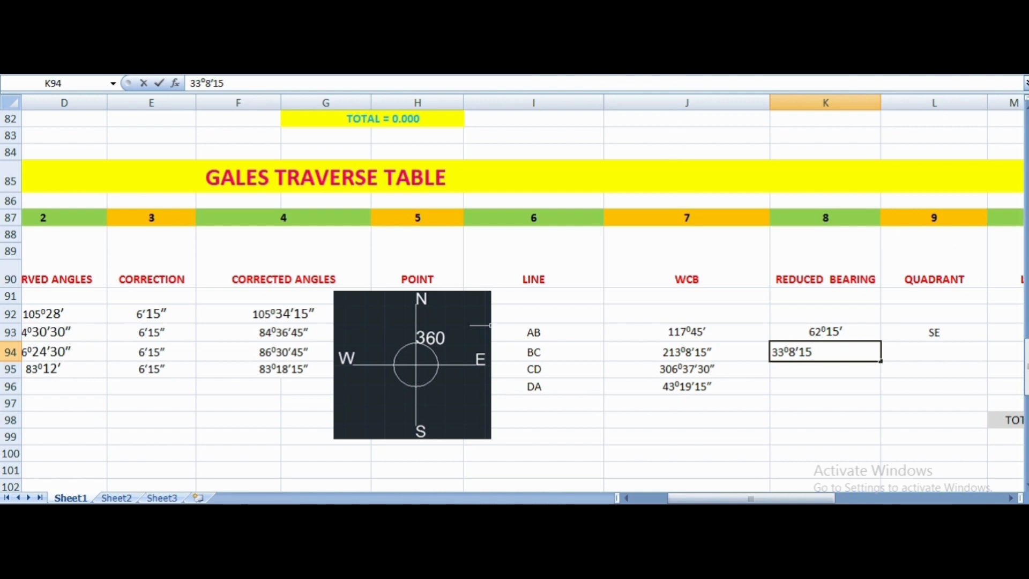
left_click(699, 218)
left_click(932, 275)
left_click(995, 276)
- Set the quadrant of line BC to SW and select the Reduced Bearing cell of line CD
left_click(911, 349)
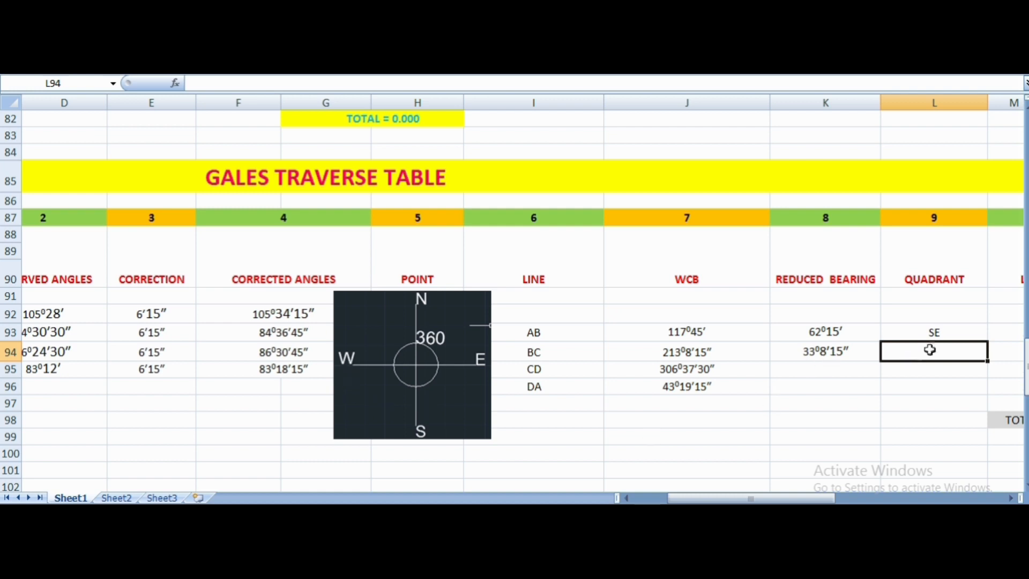
type("SW")
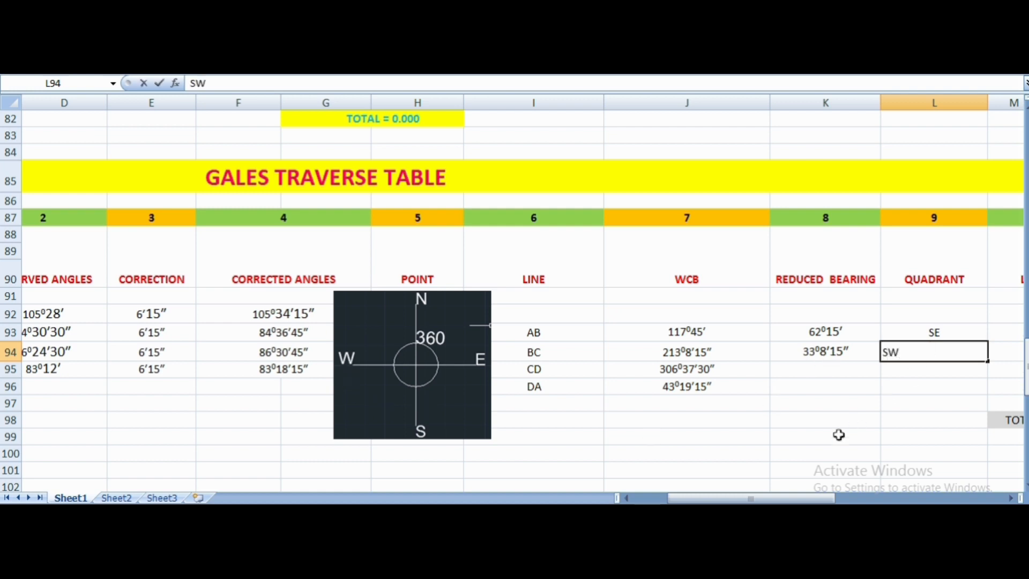
left_click(780, 390)
left_click(822, 369)
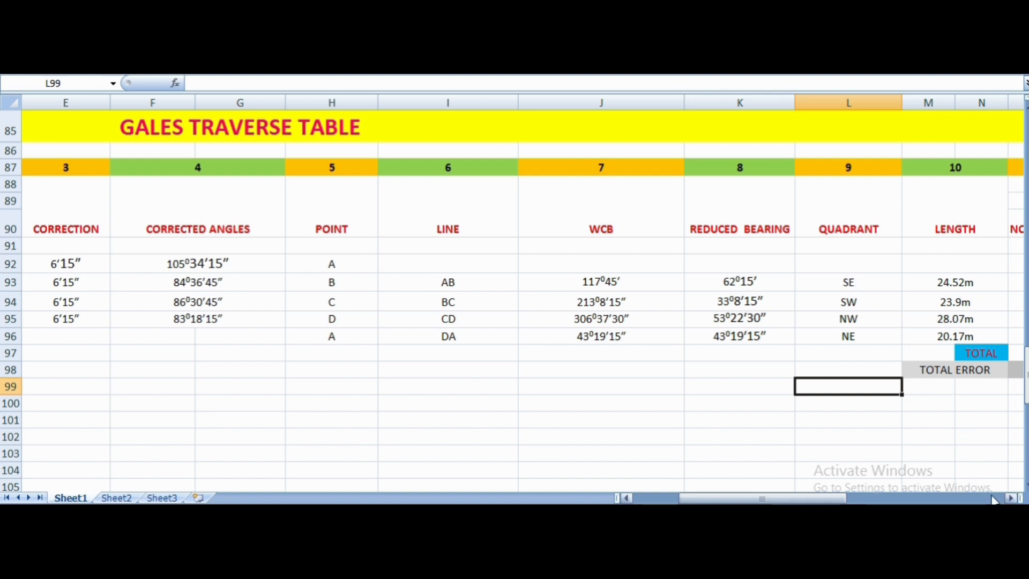
- Examine the Consecutive Co-ordinates columns and the WCB and reduced bearing of line AB
left_click(1011, 498)
left_click(1011, 499)
left_click(1010, 498)
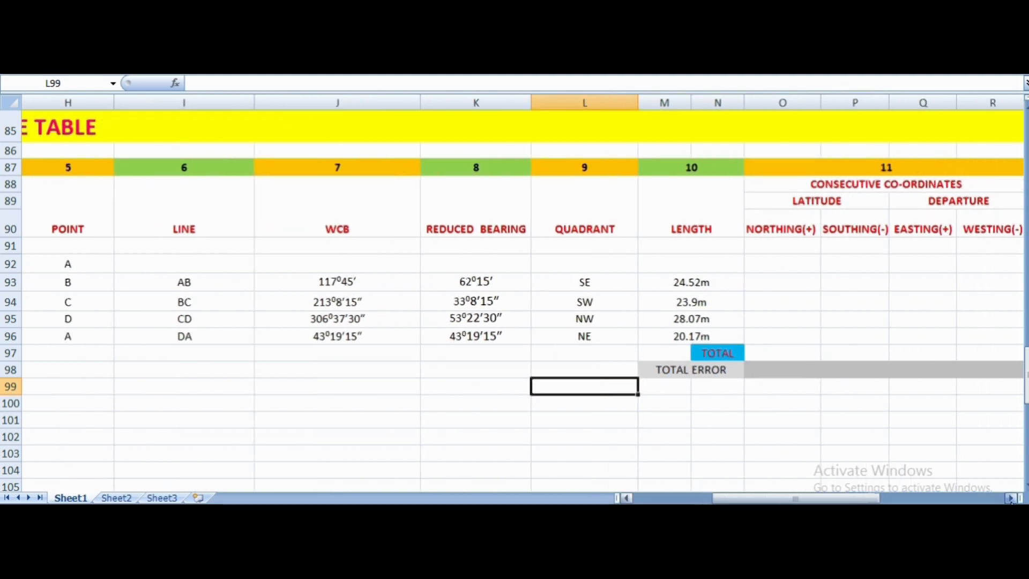
left_click(1010, 498)
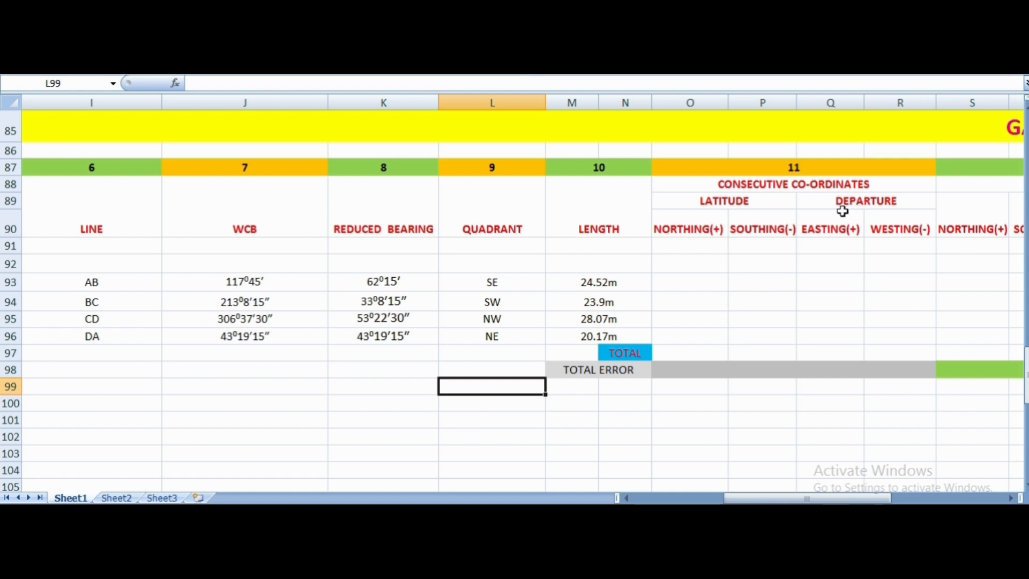
left_click(392, 238)
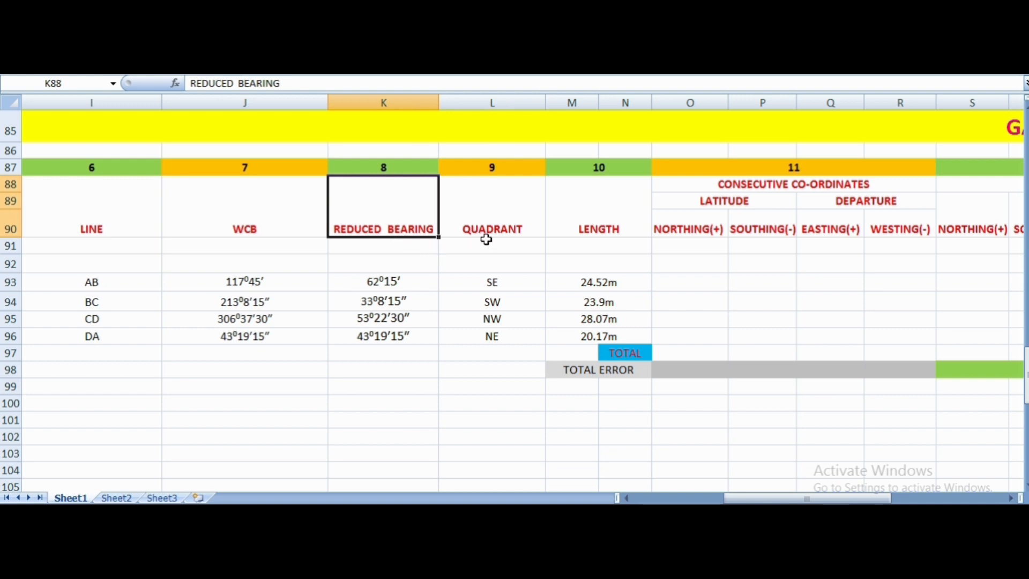
left_click(279, 287)
left_click(373, 289)
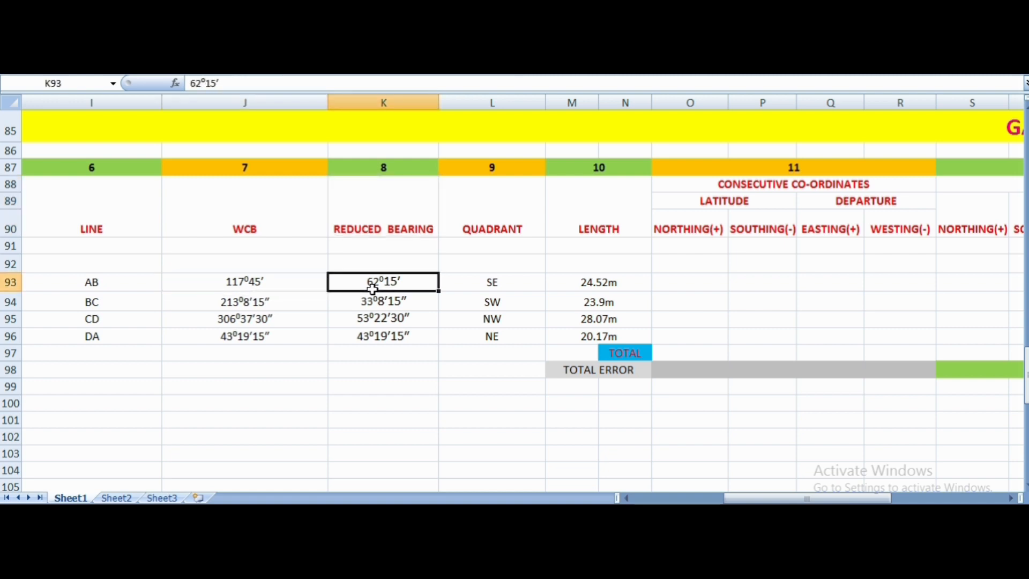
- Examine the Step 3 latitude and departure formulas, the worked calculation for line AB and the quadrant sign diagram
left_click(395, 300)
left_click(394, 282)
scroll(511, 300, "up", 6)
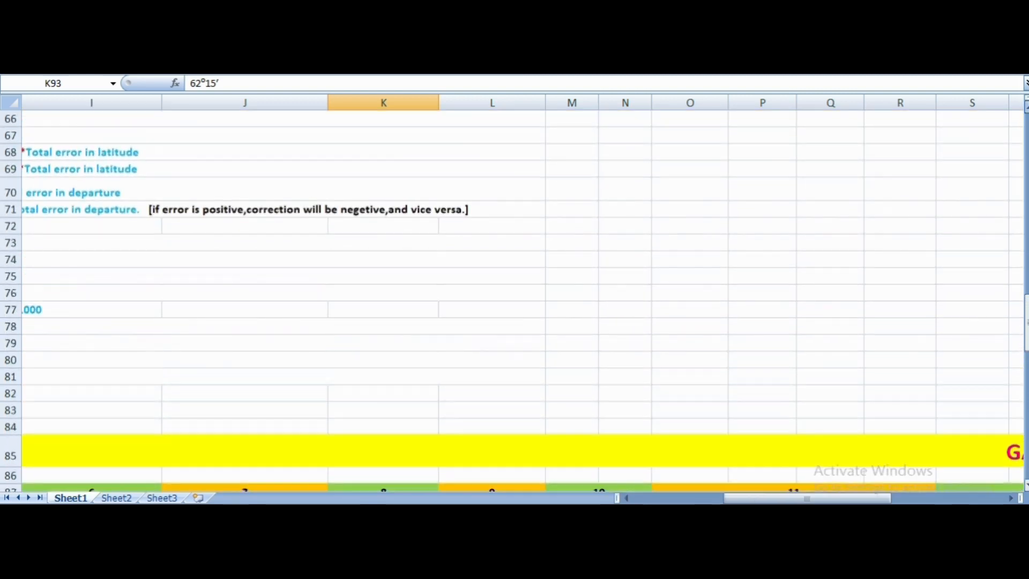
scroll(759, 429, "up", 8)
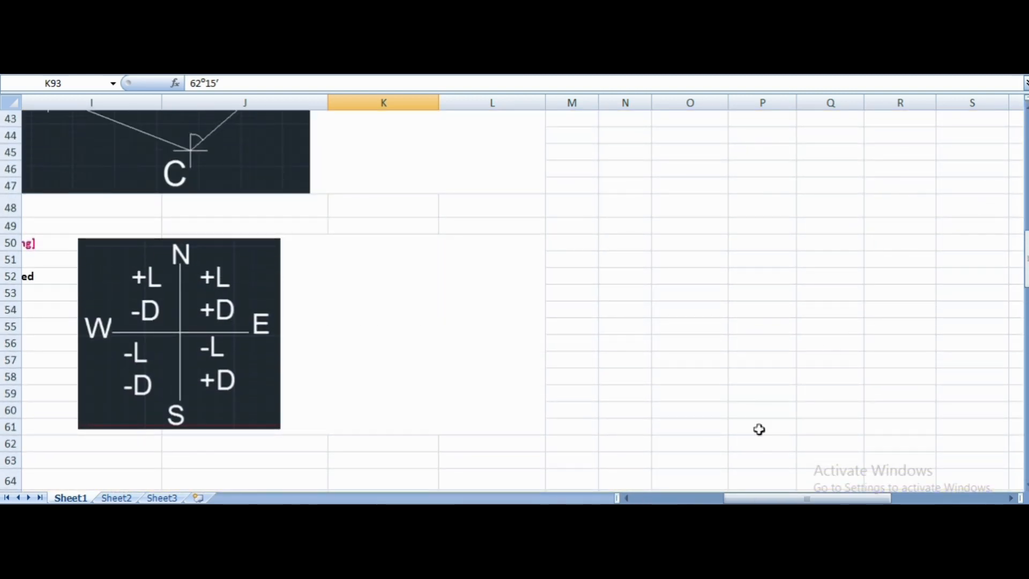
left_click(626, 498)
left_click(625, 498)
left_click(626, 498)
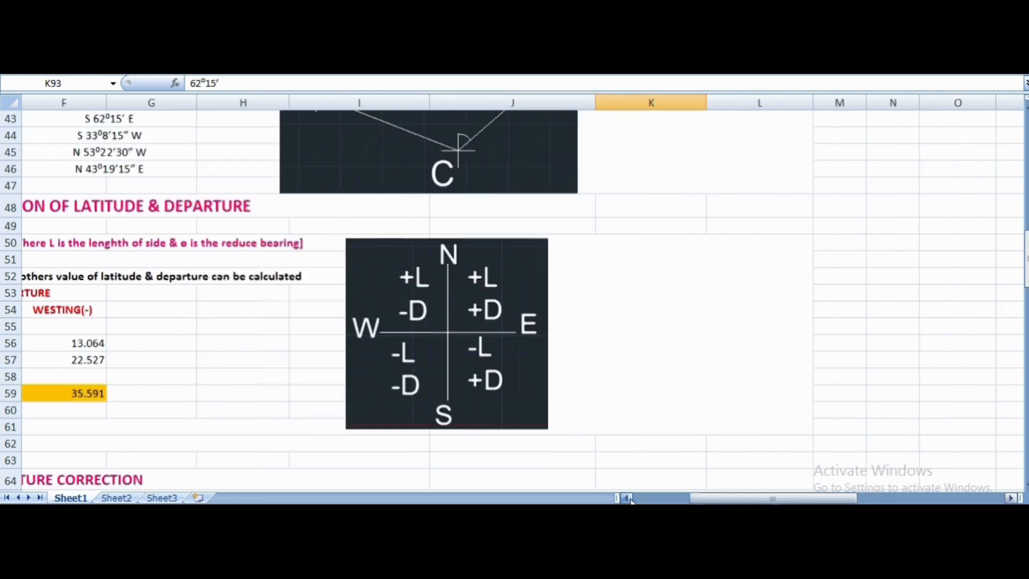
left_click(626, 498)
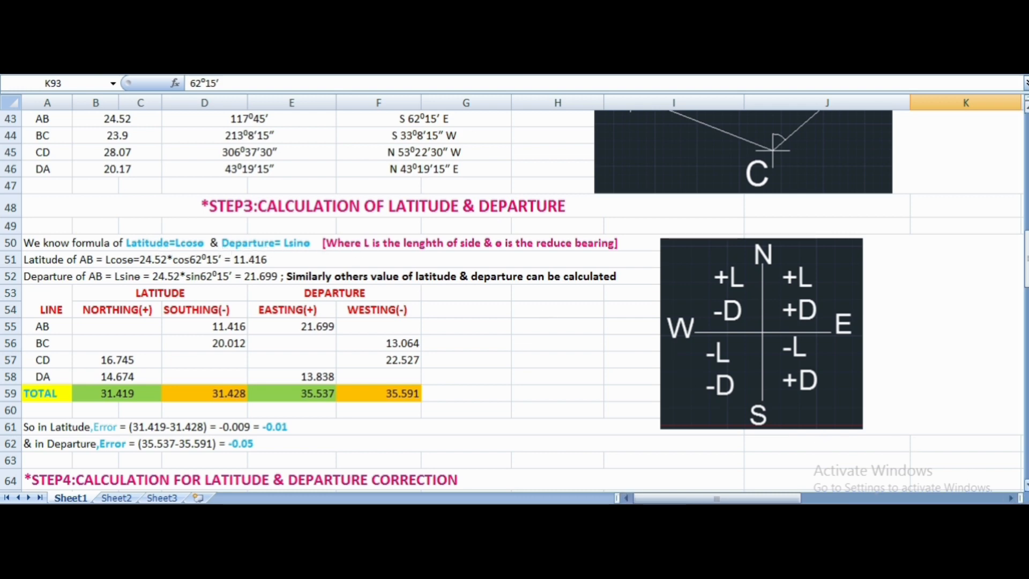
- Return to the Gales Traverse Table and review its columns from Remarks back to Consecutive Co-ordinates, Length and Reduced Bearing
scroll(514, 300, "down", 8)
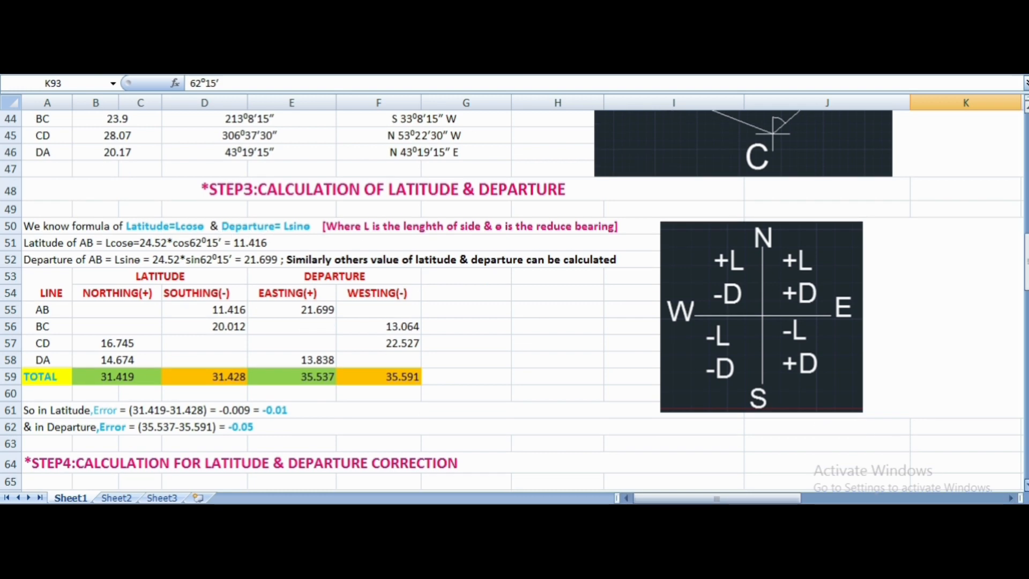
scroll(514, 300, "down", 5)
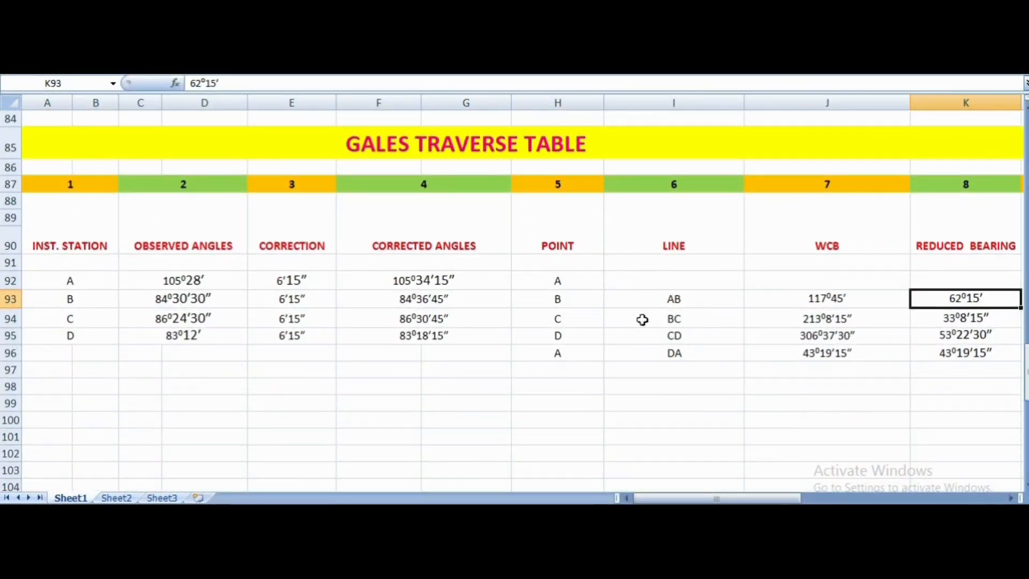
left_click(1003, 499)
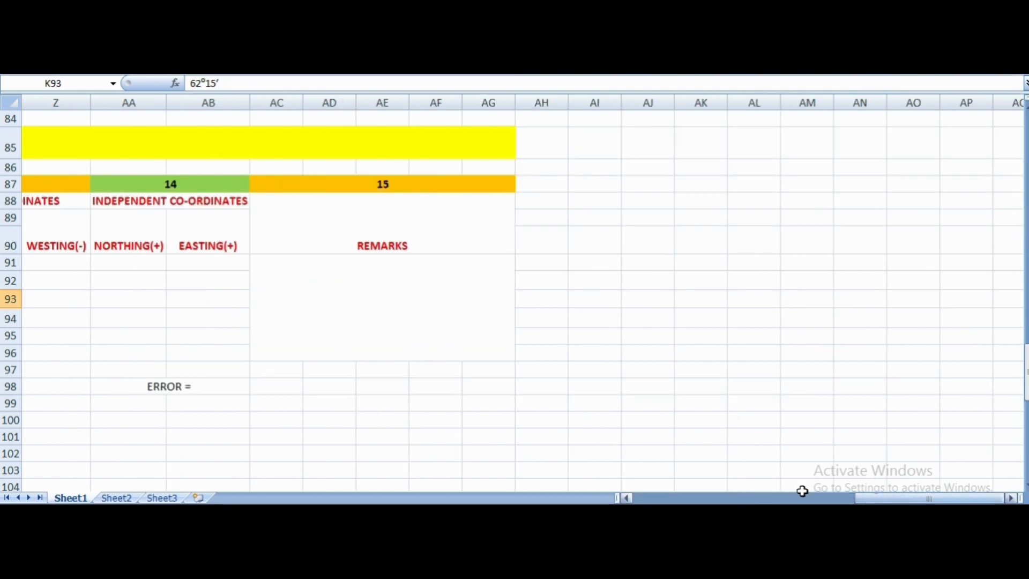
left_click(625, 498)
left_click(626, 499)
left_click(626, 499)
left_click(625, 499)
left_click(626, 498)
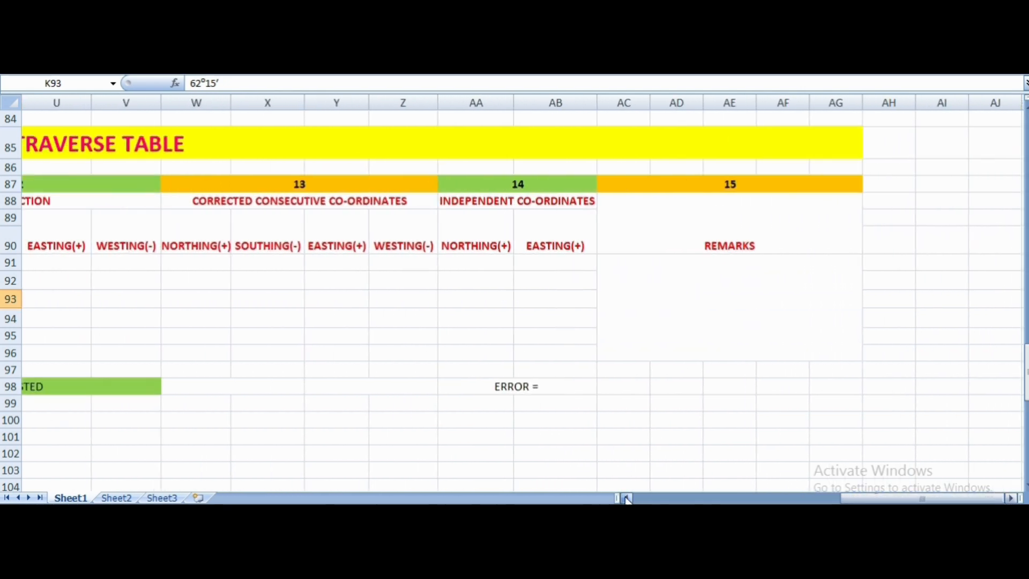
left_click(625, 498)
left_click(625, 498)
left_click(626, 498)
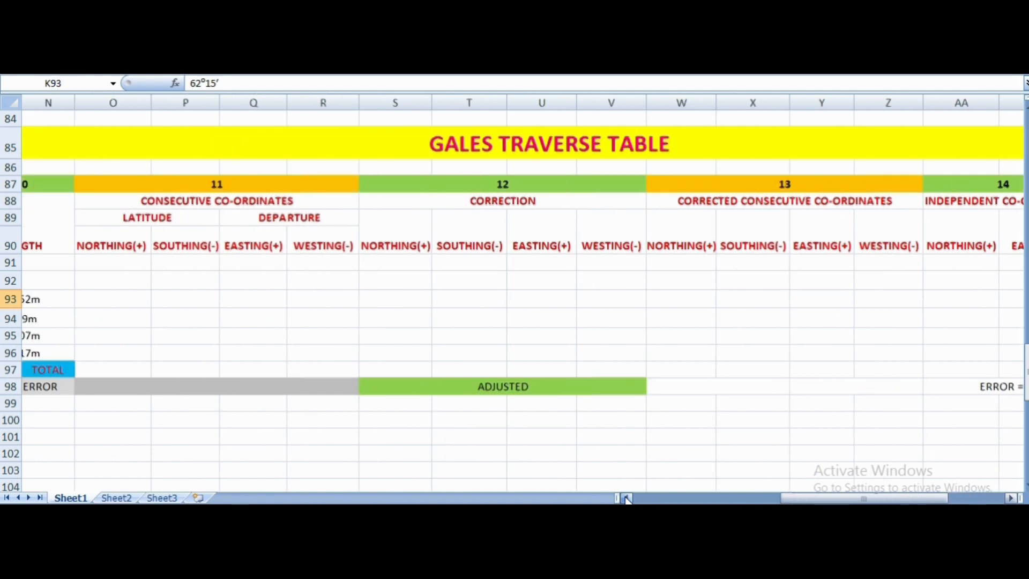
left_click(626, 498)
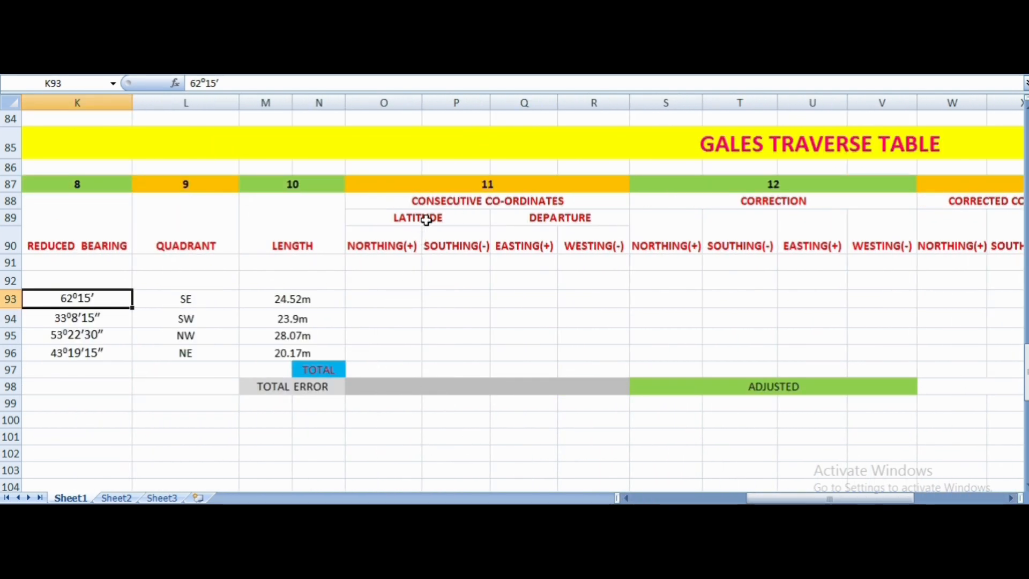
left_click(625, 497)
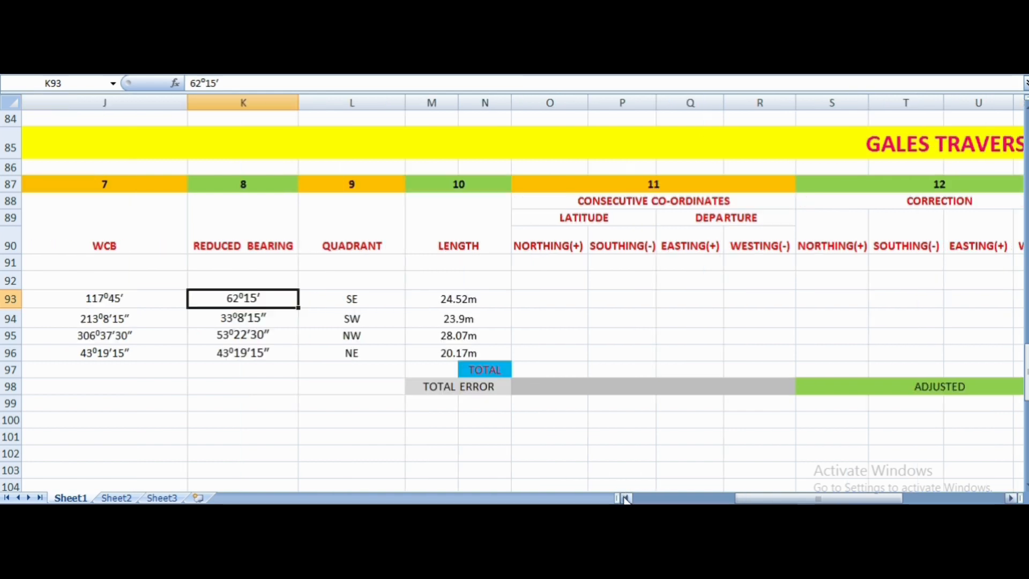
left_click(625, 498)
left_click(624, 498)
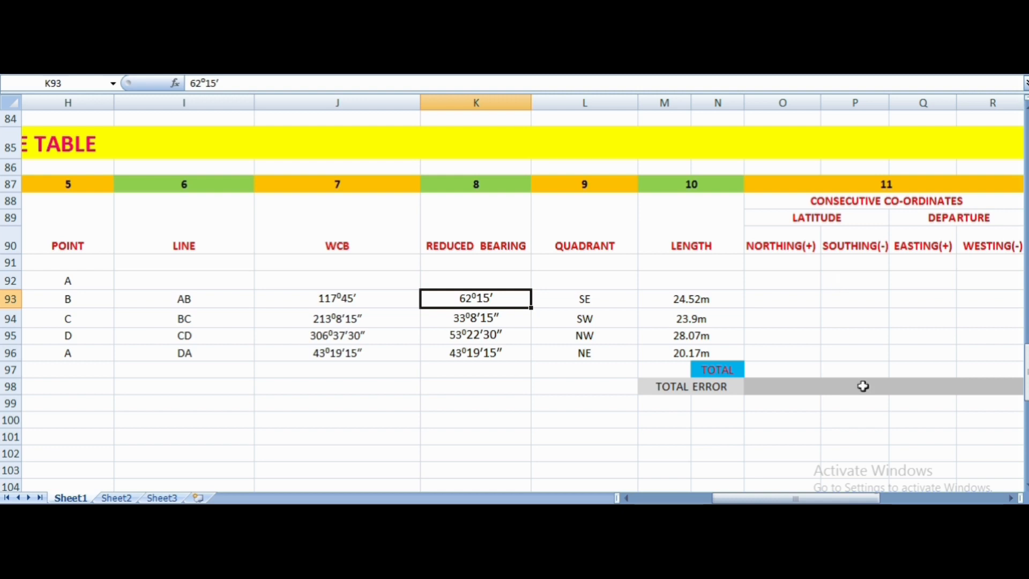
- Check the quadrant entries of lines AB, BC, CD and DA in turn in the Gales Traverse Table
left_click(1010, 497)
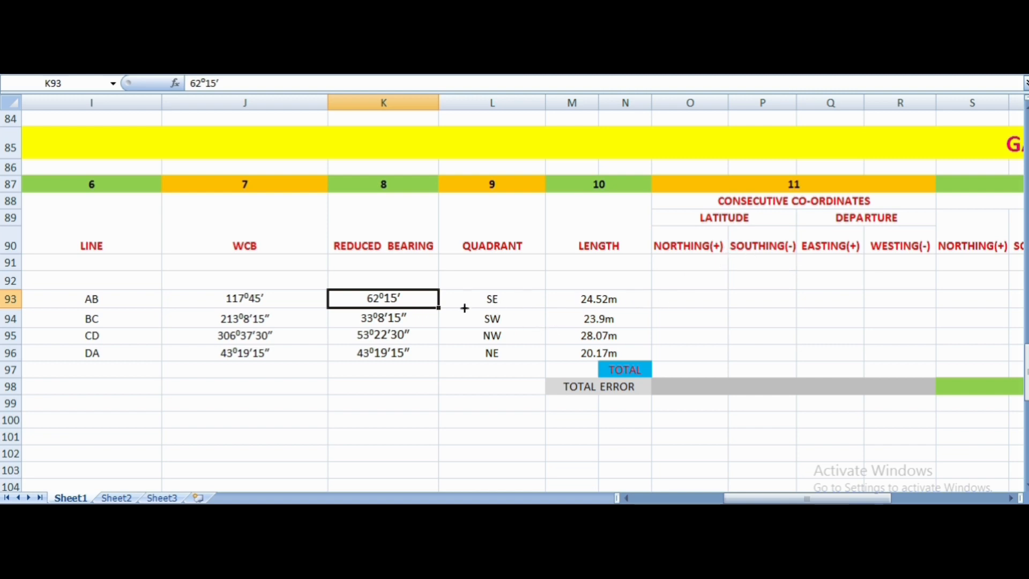
left_click(503, 301)
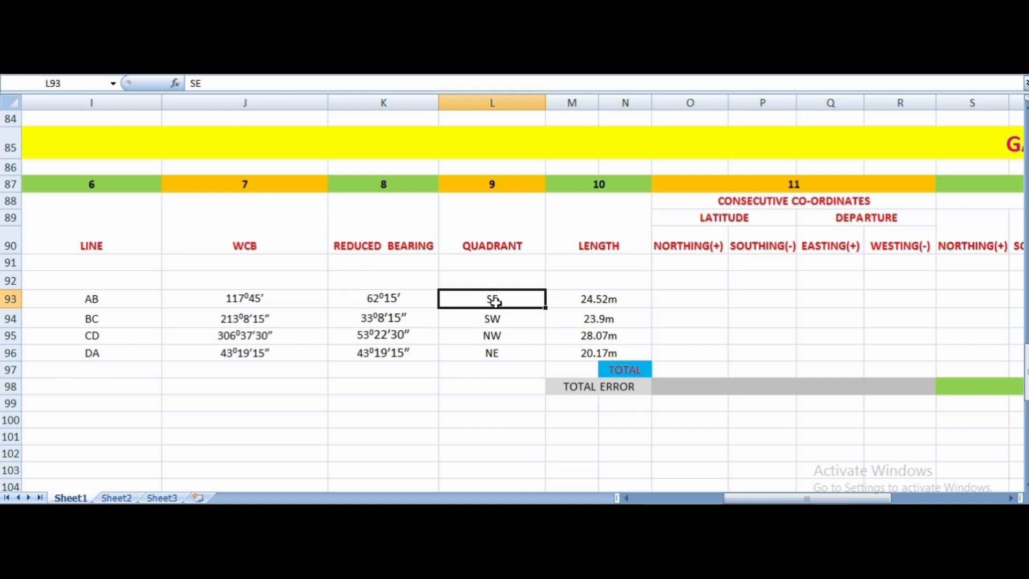
left_click(493, 321)
left_click(495, 336)
left_click(497, 351)
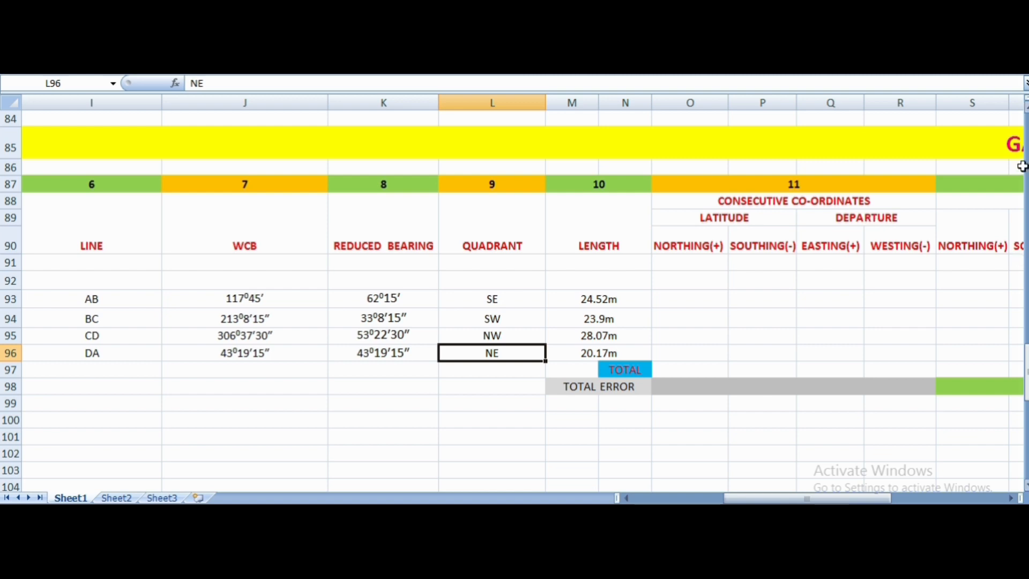
- Examine the Northing and Southing columns of the Step 3 latitude table alongside the quadrant sign diagram
scroll(514, 300, "up", 8)
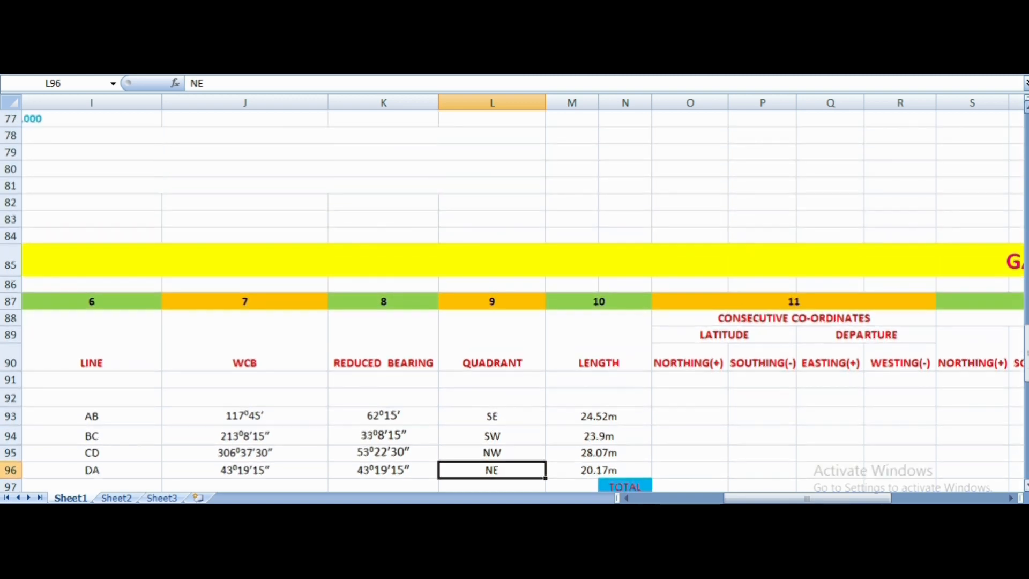
scroll(515, 300, "up", 5)
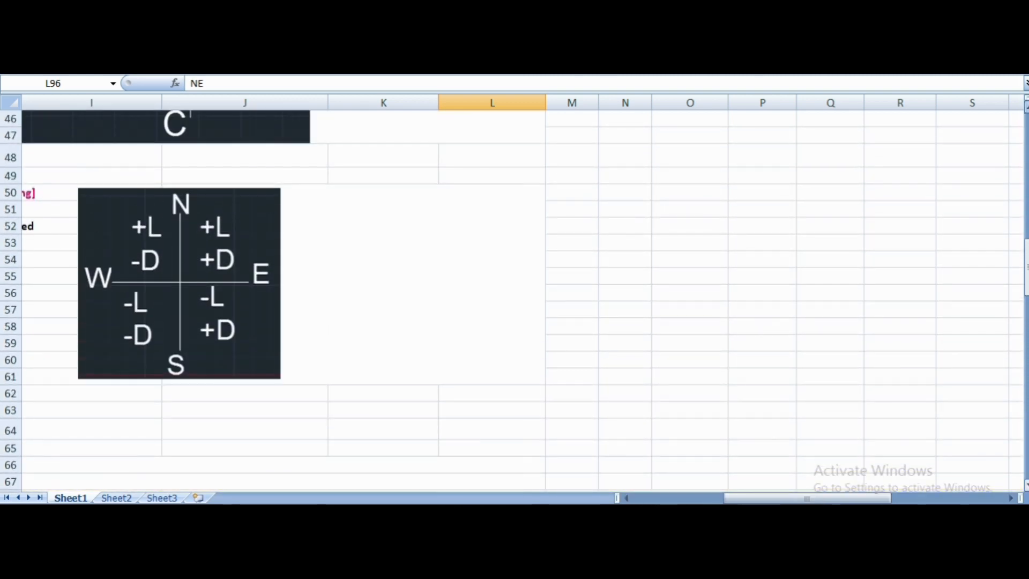
left_click(628, 497)
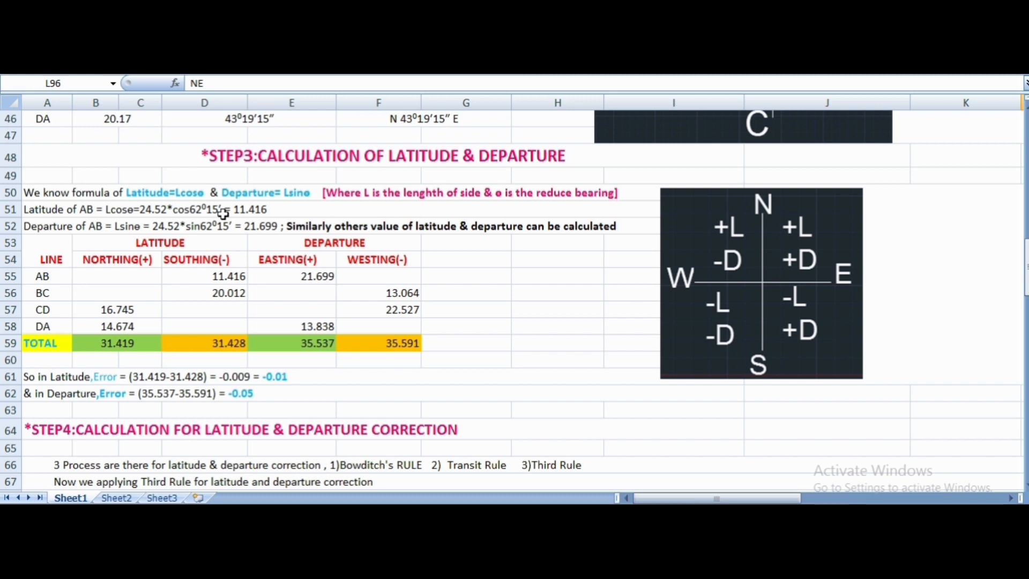
left_click(118, 260)
left_click(209, 257)
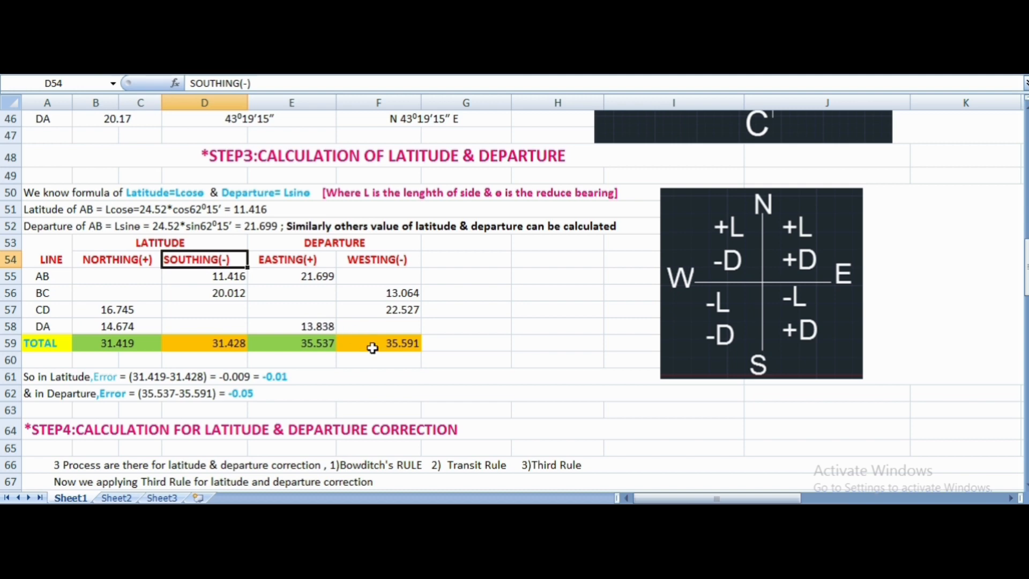
- Review the Gales Traverse Table's line, bearing, quadrant and length data next to its Latitude and Departure columns
scroll(373, 348, "down", 11)
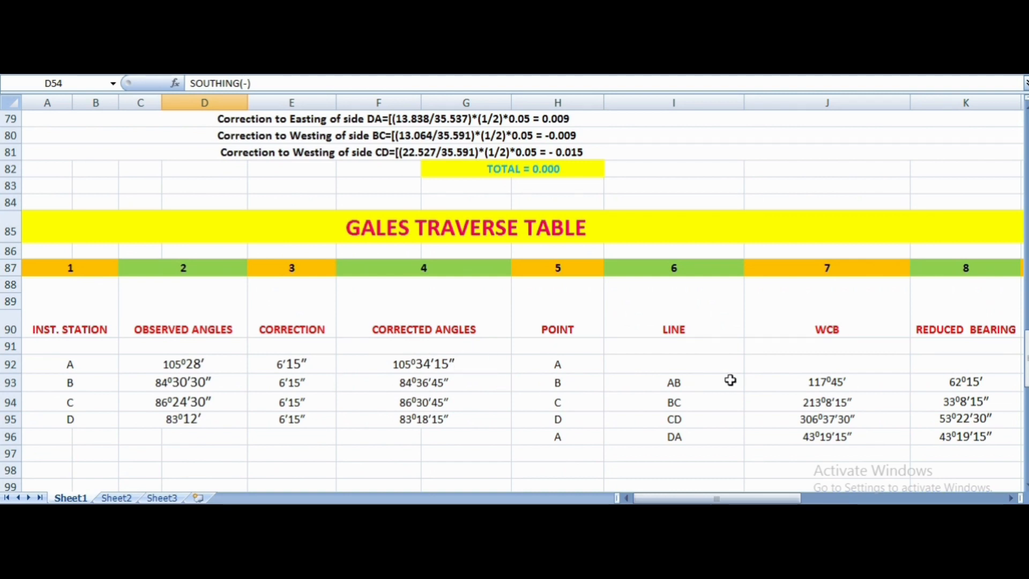
left_click(973, 498)
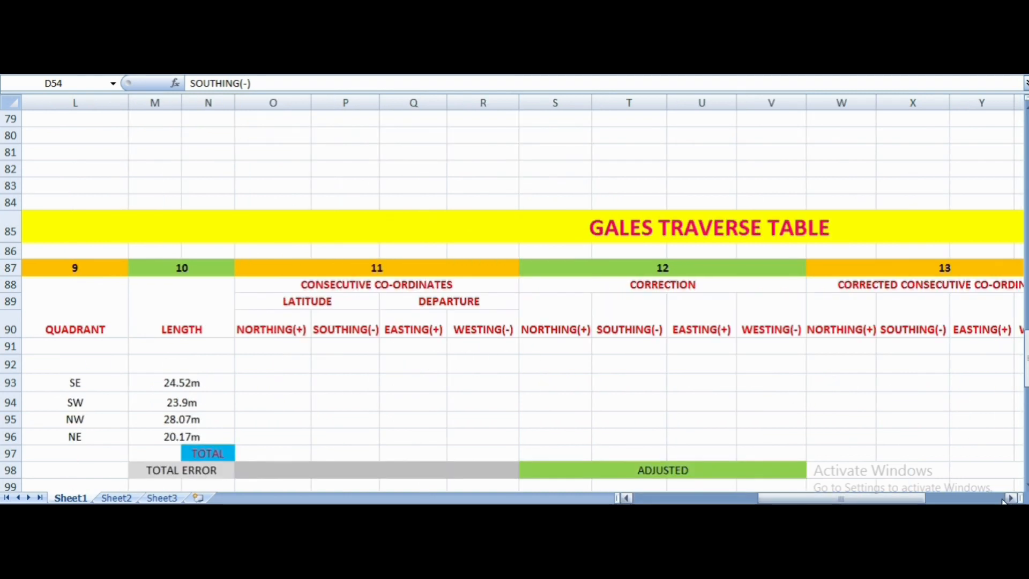
left_click(973, 499)
left_click(627, 499)
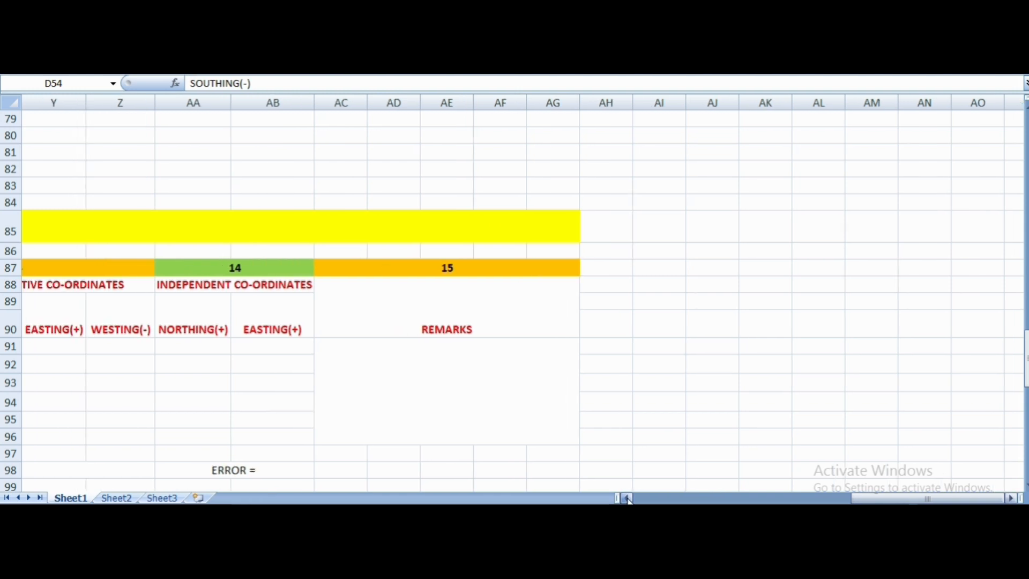
left_click(626, 498)
left_click(627, 498)
left_click(627, 498)
left_click(627, 498)
left_click(627, 499)
left_click(627, 498)
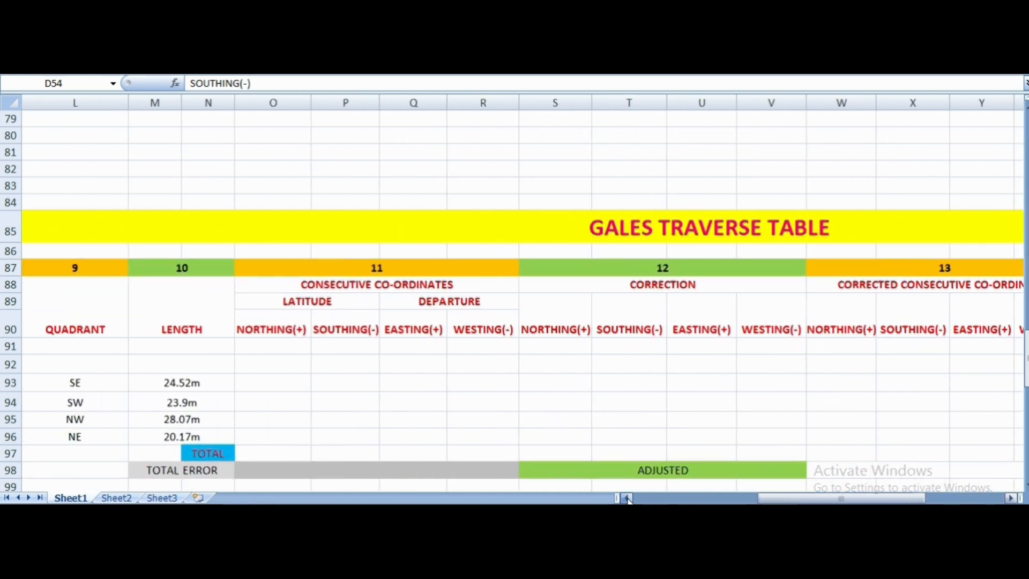
left_click(627, 498)
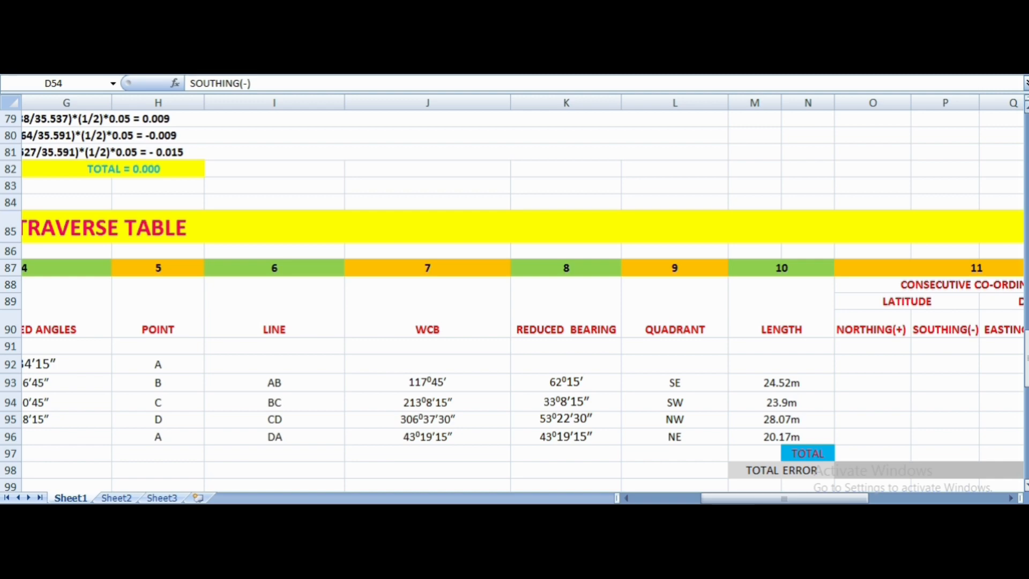
- Examine the Easting and Westing columns of the Step 3 departure table, checking the easting of AB and the row of line BC
scroll(515, 300, "up", 3)
scroll(623, 358, "up", 7)
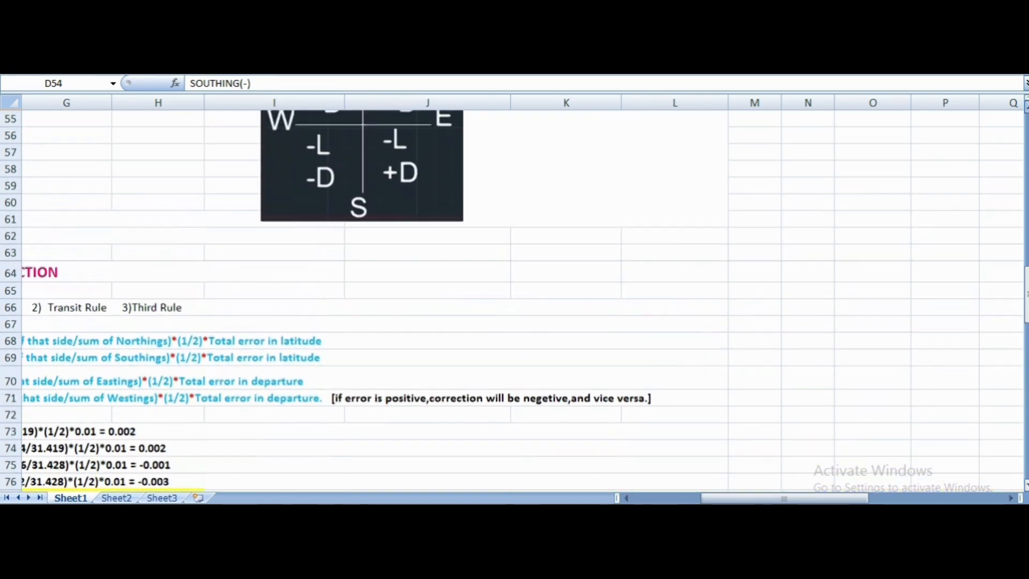
left_click(626, 498)
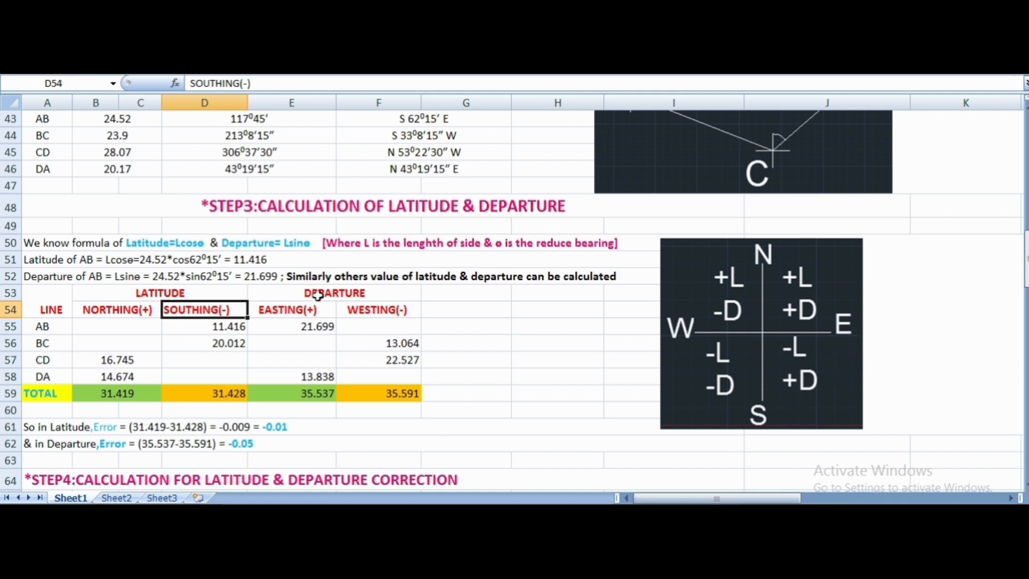
left_click(303, 311)
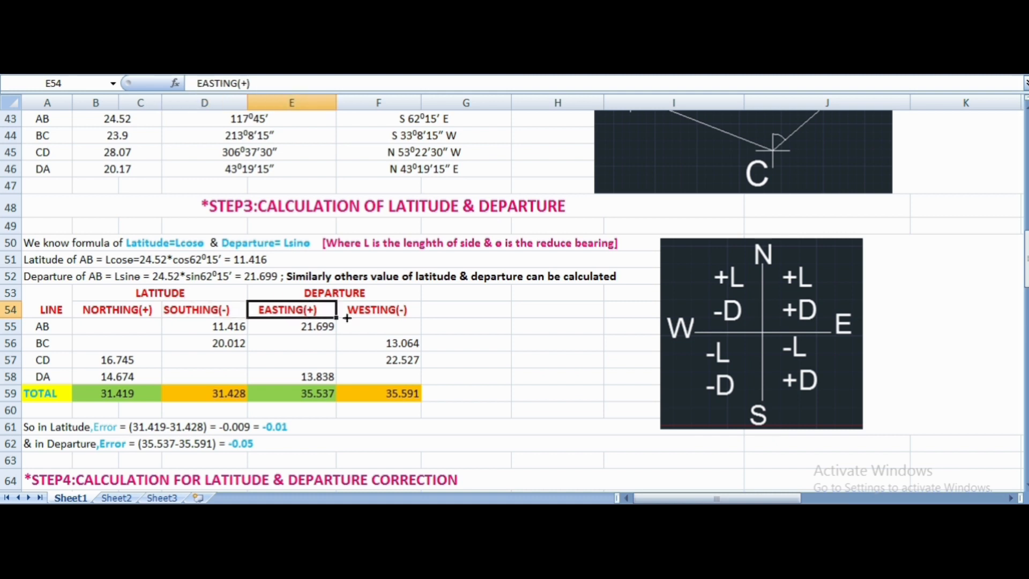
left_click(365, 316)
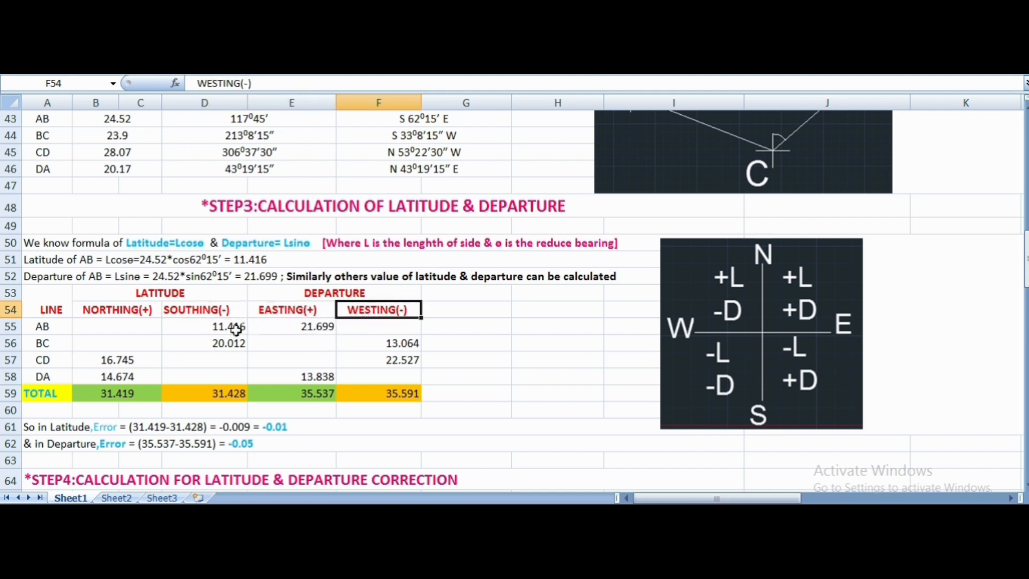
left_click(290, 323)
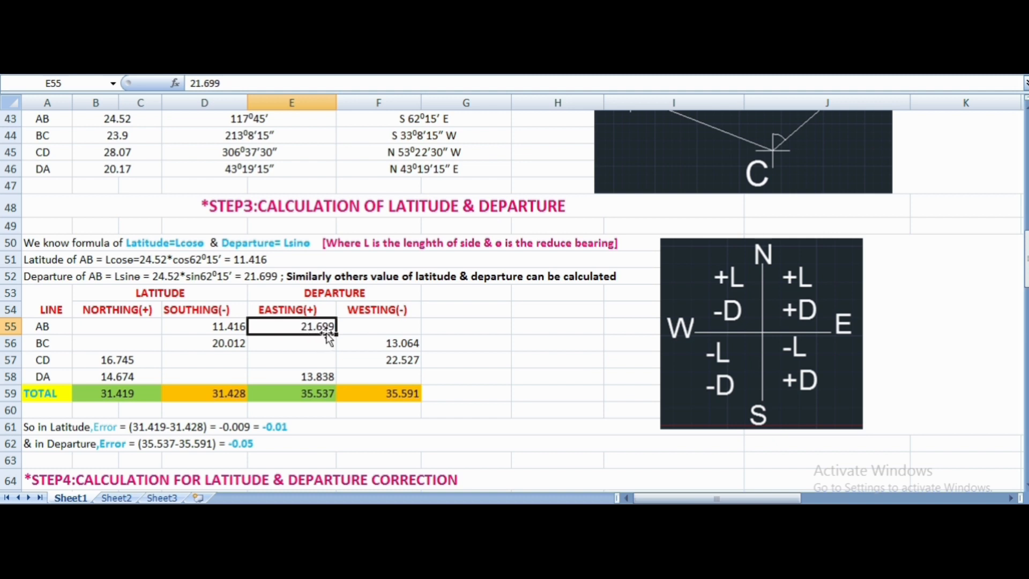
left_click(60, 347)
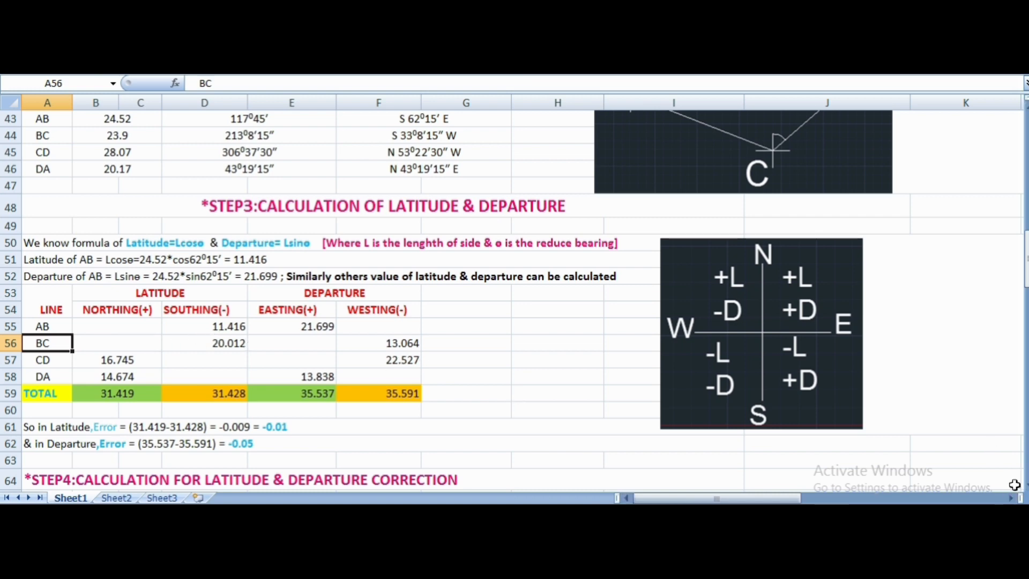
- Go back to the Gales Traverse Table and view the Consecutive Co-ordinates columns beside the data of lines AB to DA
scroll(514, 300, "down", 7)
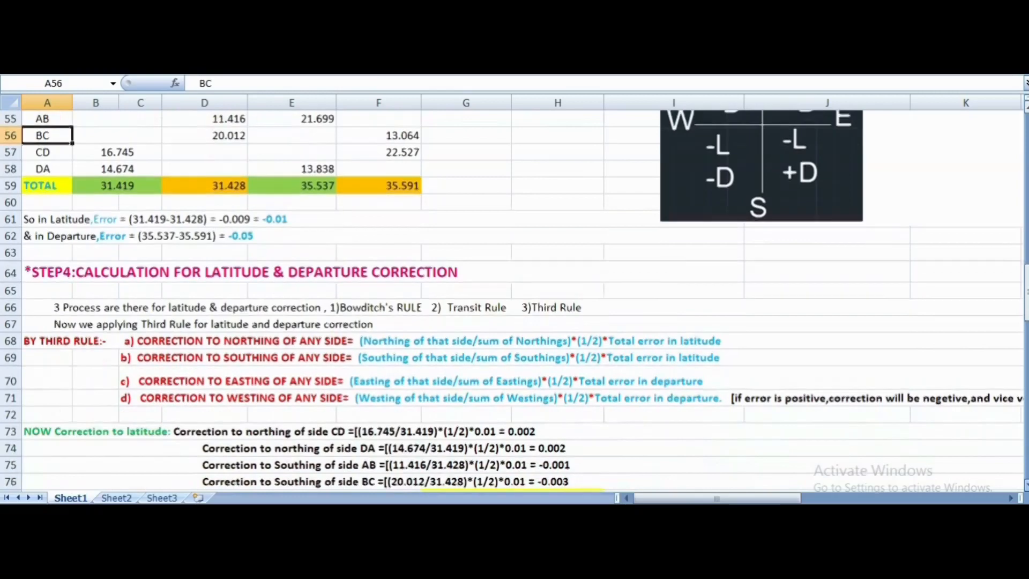
scroll(923, 446, "down", 7)
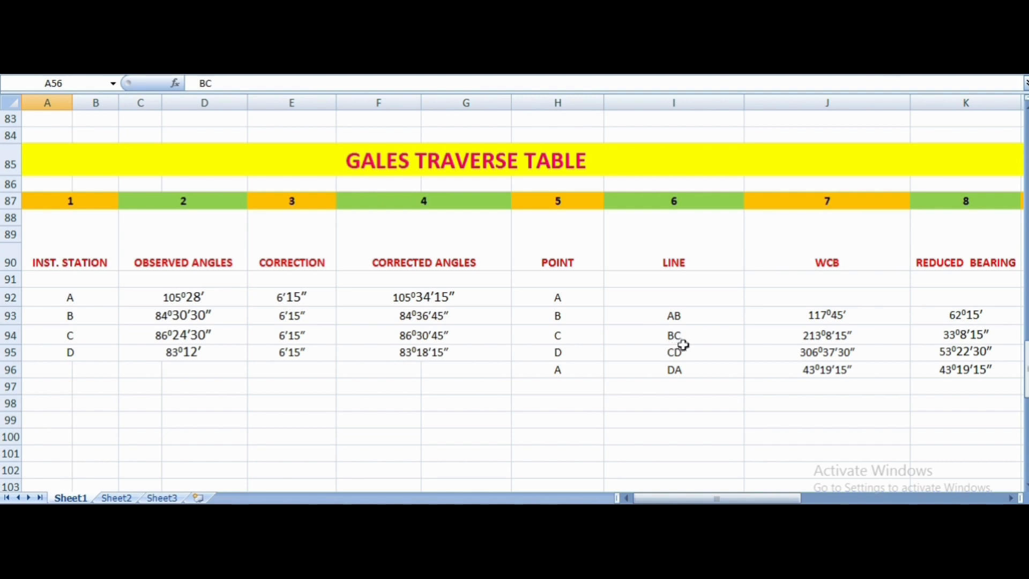
left_click(1012, 500)
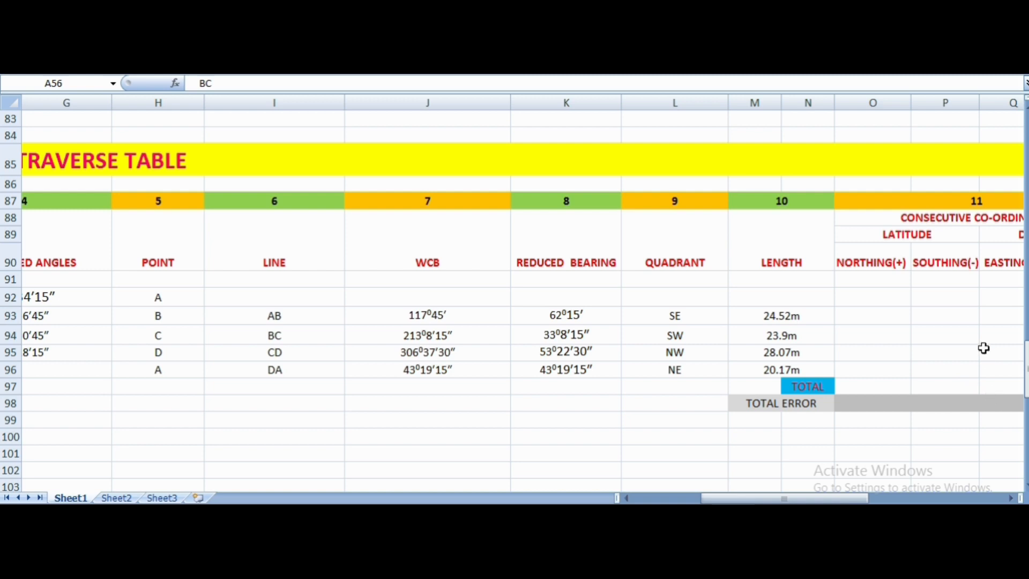
left_click(1010, 499)
left_click(1010, 498)
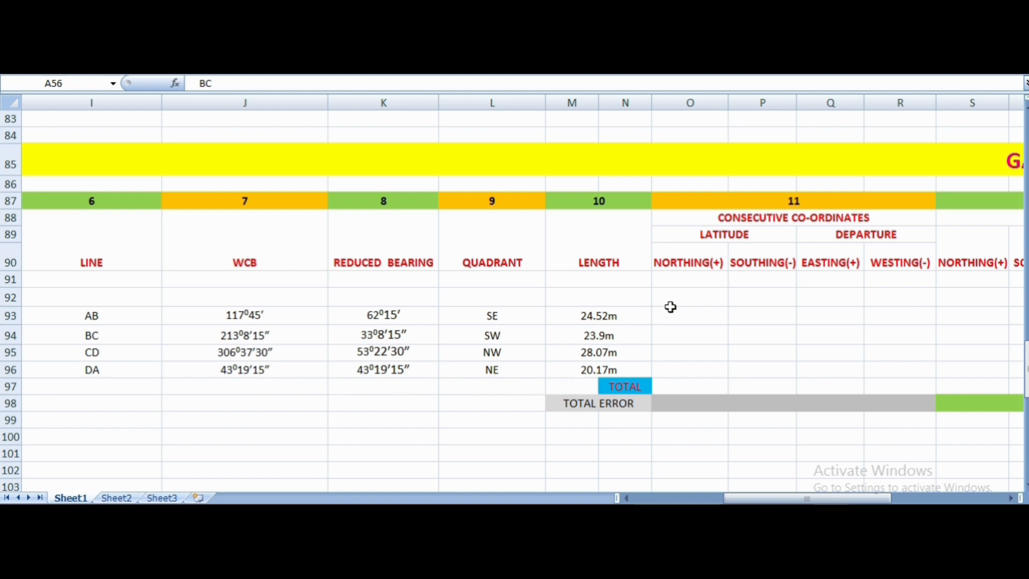
- Return to the Step 3 latitude and departure table and check the rows of lines CD and DA
scroll(670, 307, "up", 17)
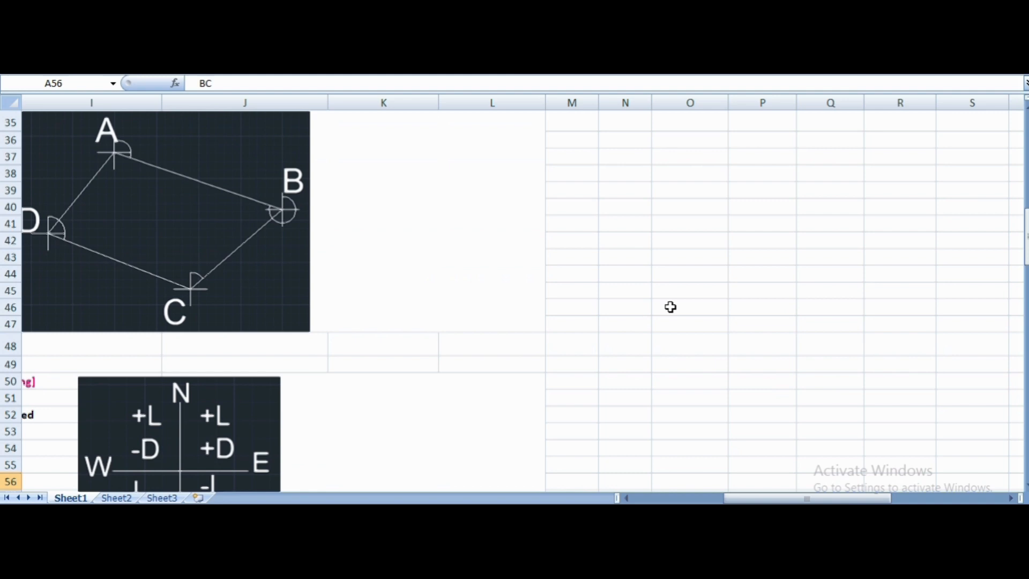
left_click(626, 498)
left_click(626, 498)
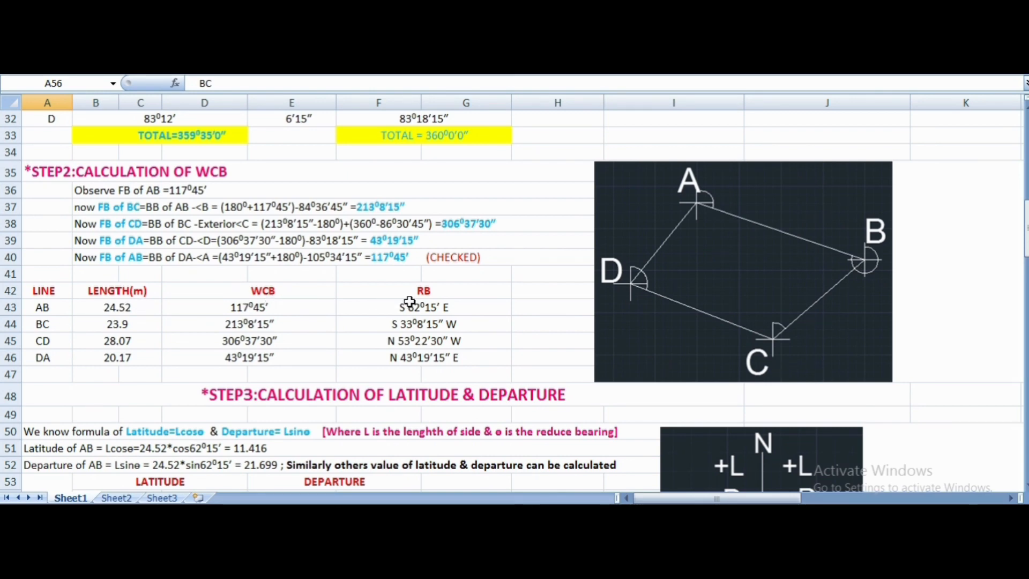
scroll(466, 318, "up", 4)
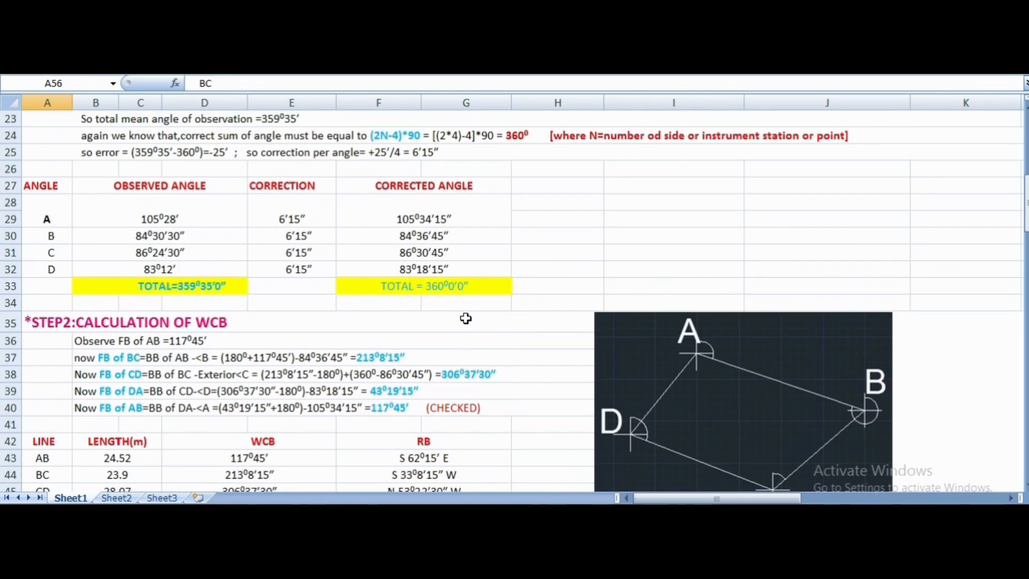
scroll(144, 373, "down", 8)
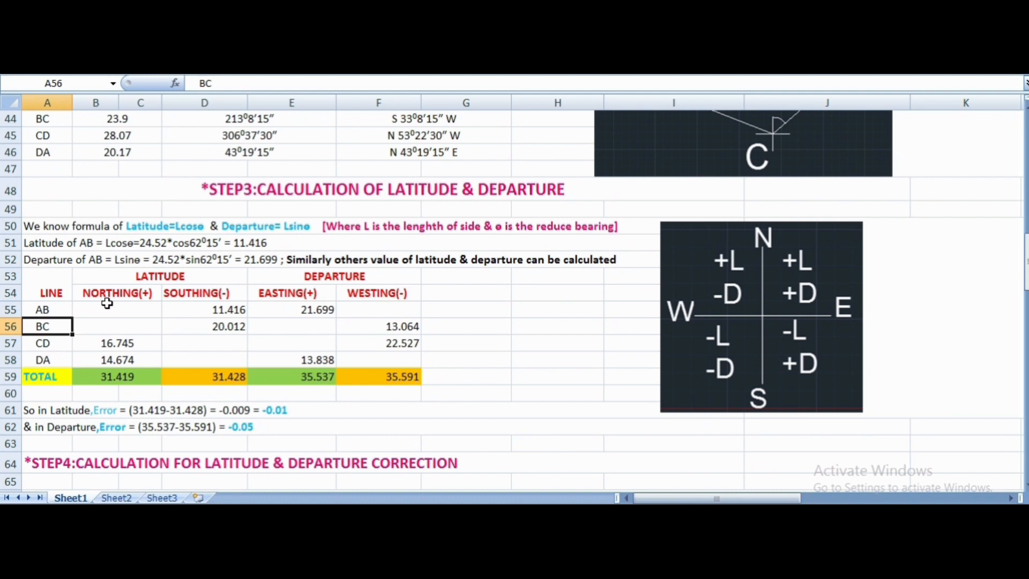
left_click(36, 338)
left_click(40, 357)
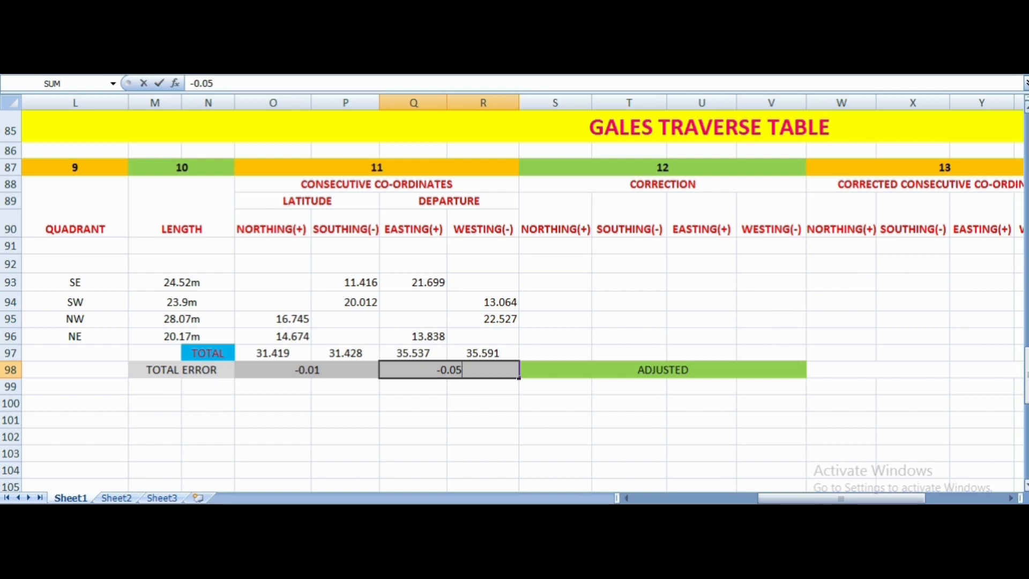
- Go from the Gales Traverse Table to the Step 4 calculation for latitude and departure correction
scroll(514, 294, "up", 8)
scroll(962, 363, "up", 1)
left_click(627, 499)
left_click(627, 498)
left_click(627, 498)
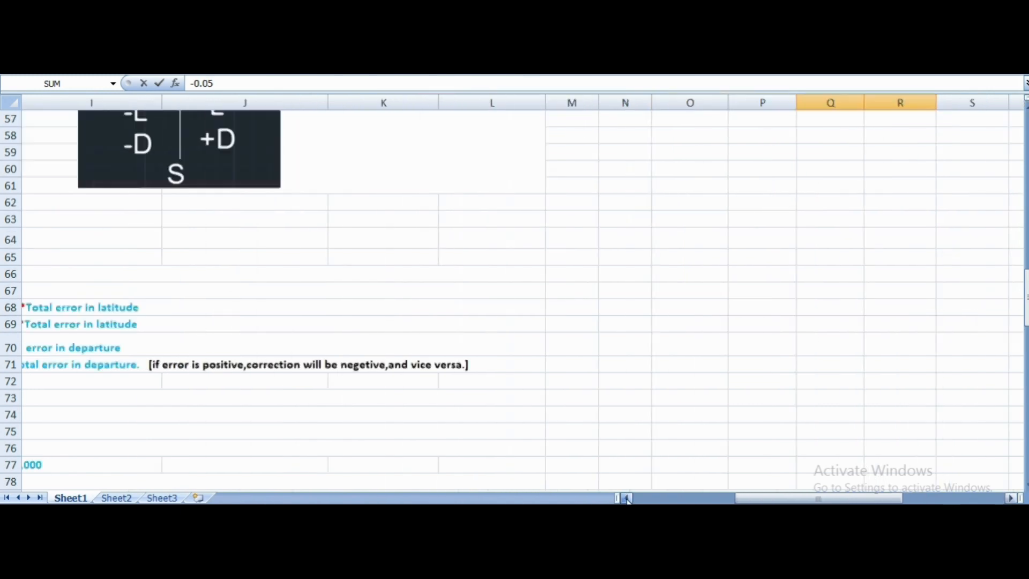
left_click(627, 498)
left_click(627, 498)
left_click(627, 498)
left_click(627, 498)
left_click(627, 498)
left_click(626, 498)
left_click(627, 499)
left_click(627, 499)
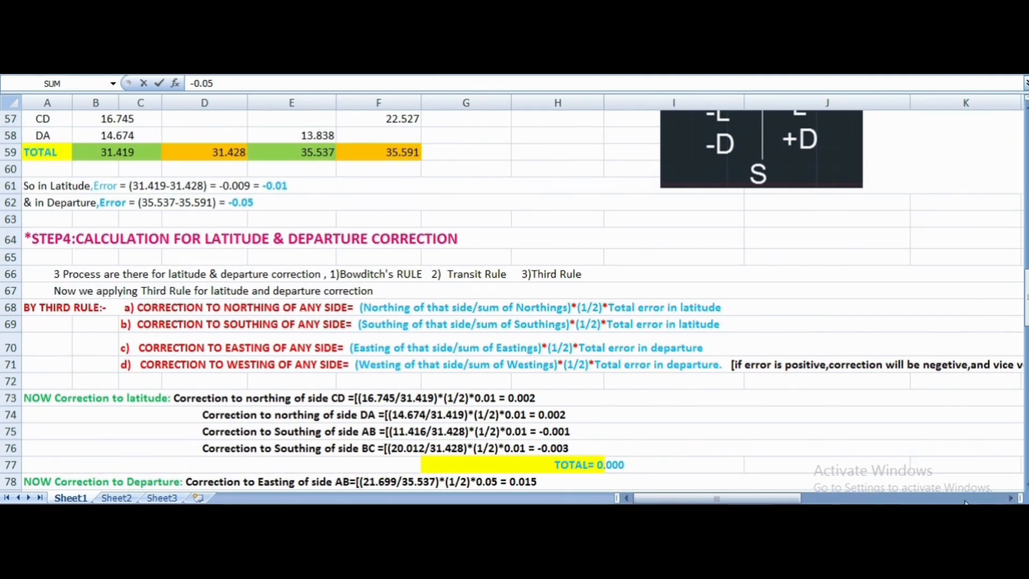
scroll(375, 481, "down", 1)
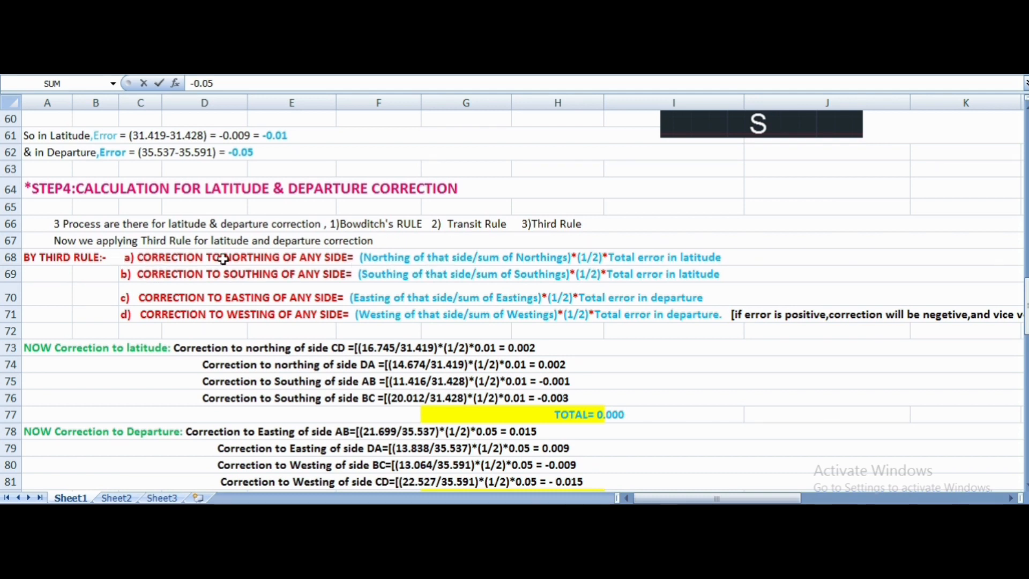
- Examine the Third Rule correction formulas for northing, southing, easting and westing, including the note on the correction's sign
left_click(419, 262)
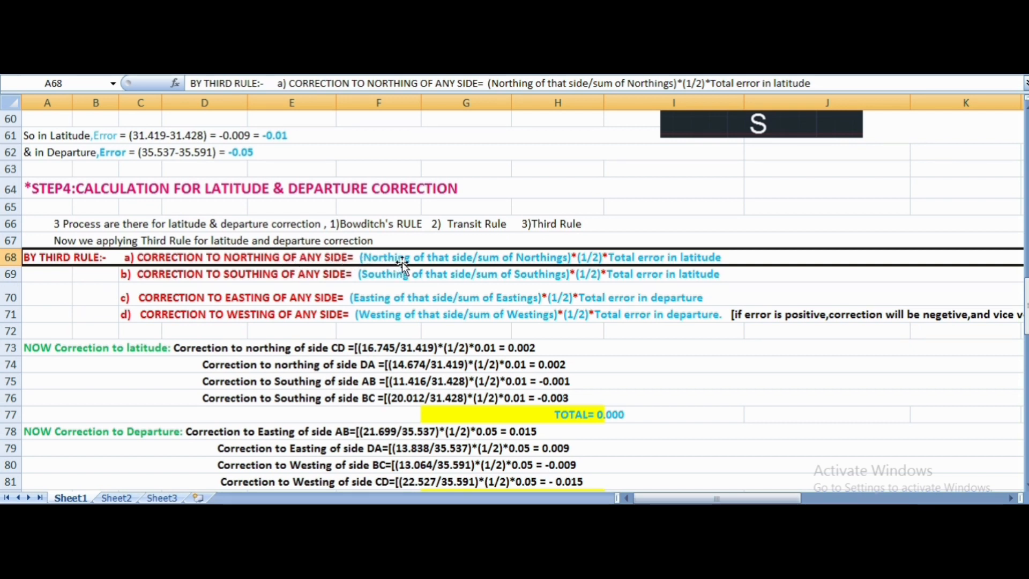
left_click(275, 277)
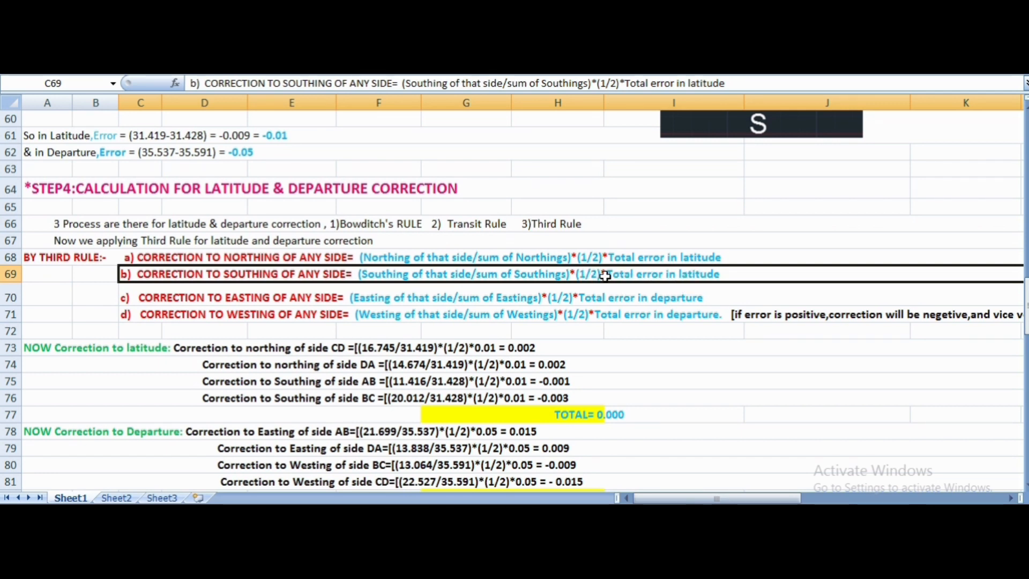
left_click(242, 301)
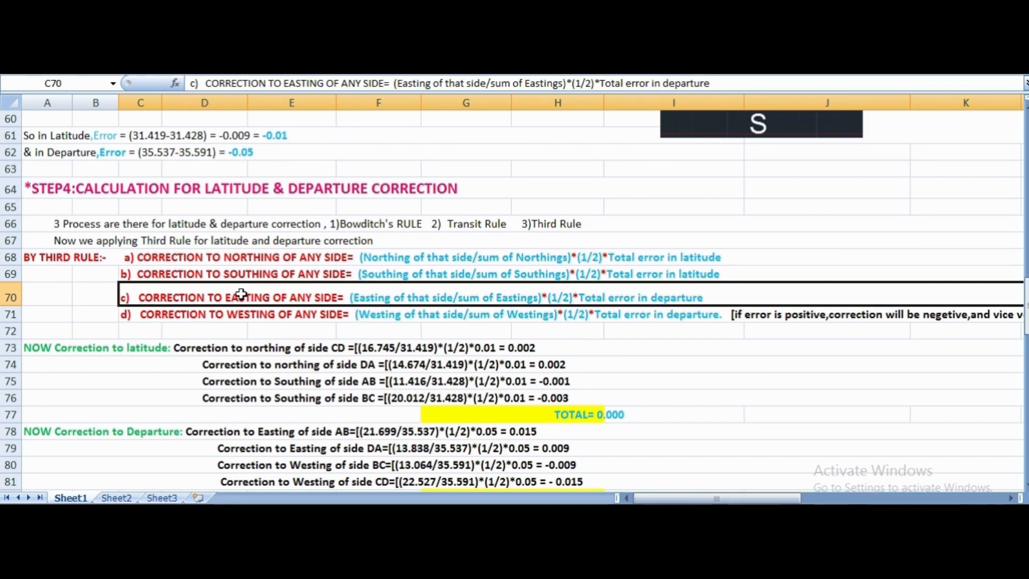
left_click(238, 318)
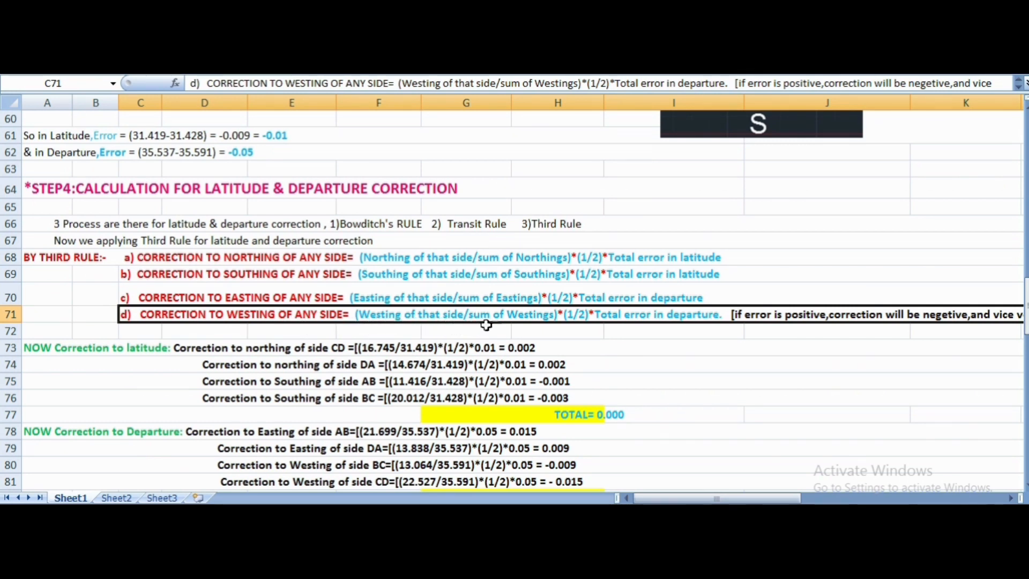
left_click(1011, 498)
left_click(1012, 498)
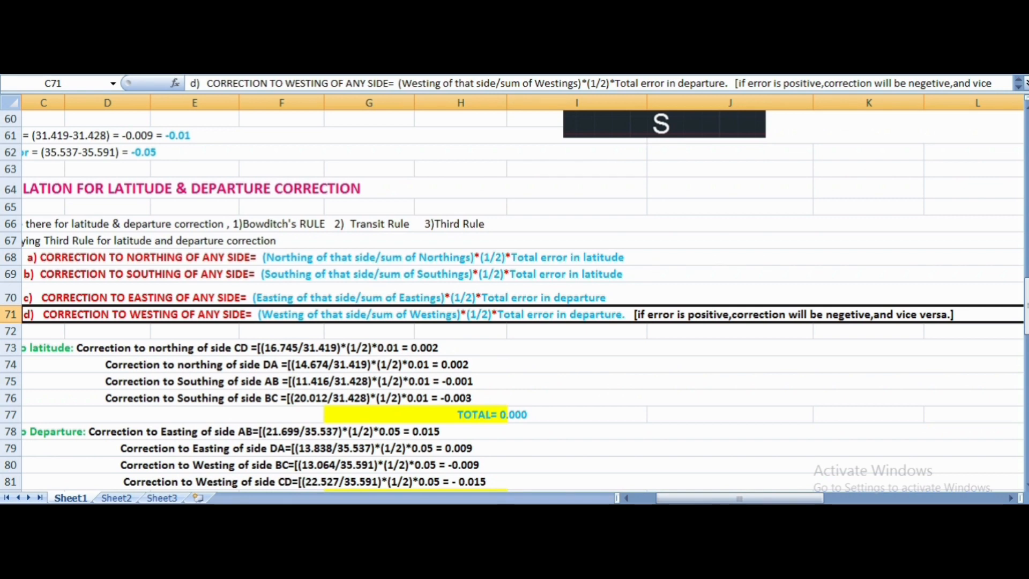
left_click(626, 498)
left_click(626, 498)
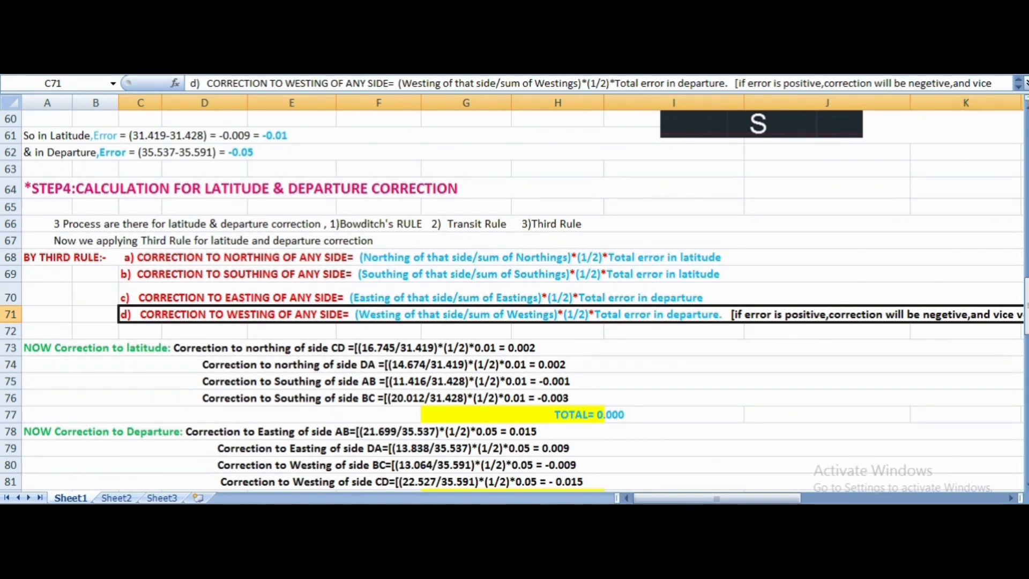
- Review the Gales Traverse Table's Consecutive Co-ordinates, checking the northing of line CD and the total error in latitude
scroll(515, 300, "down", 6)
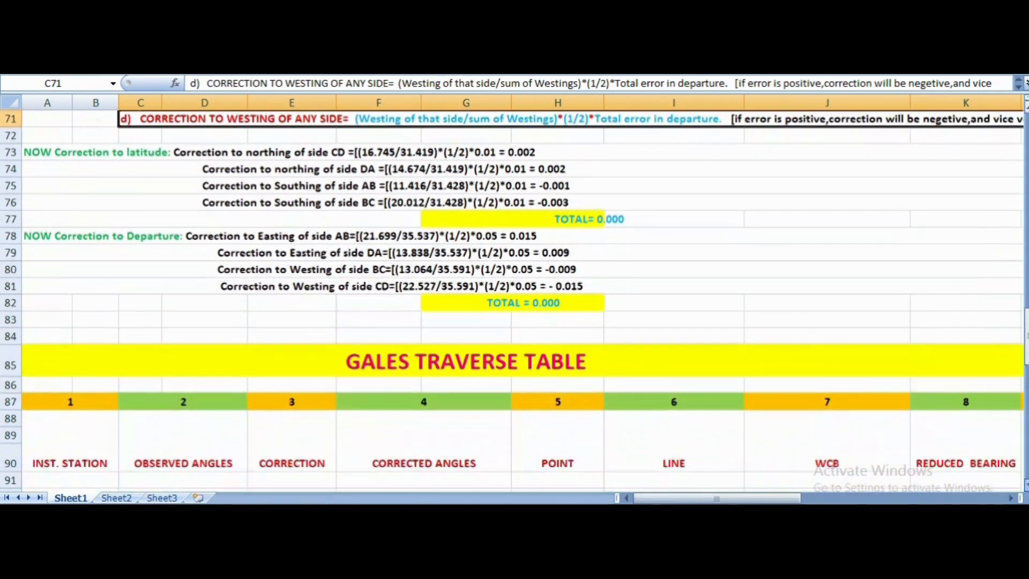
scroll(514, 300, "down", 2)
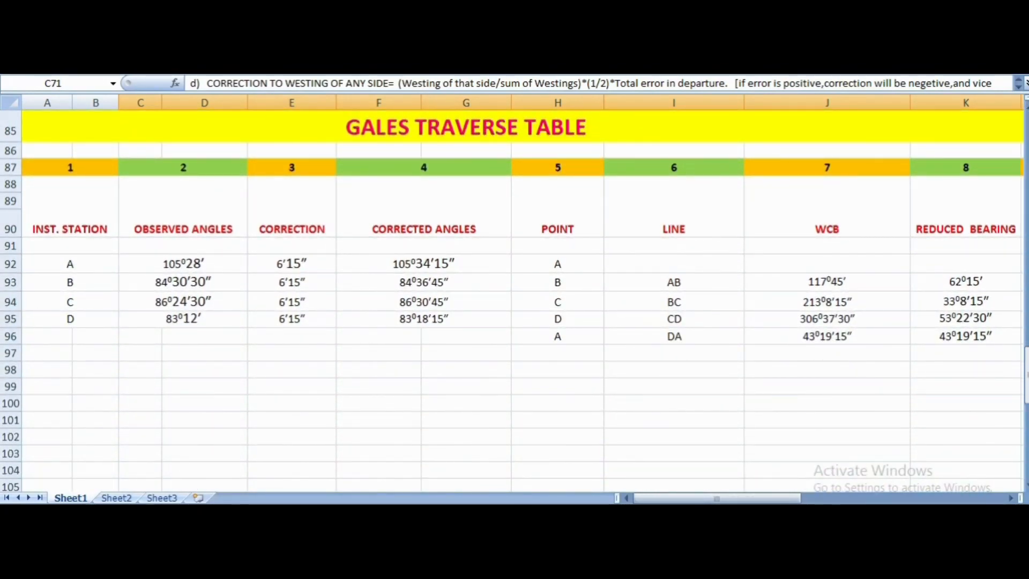
left_click(1008, 498)
left_click(1008, 498)
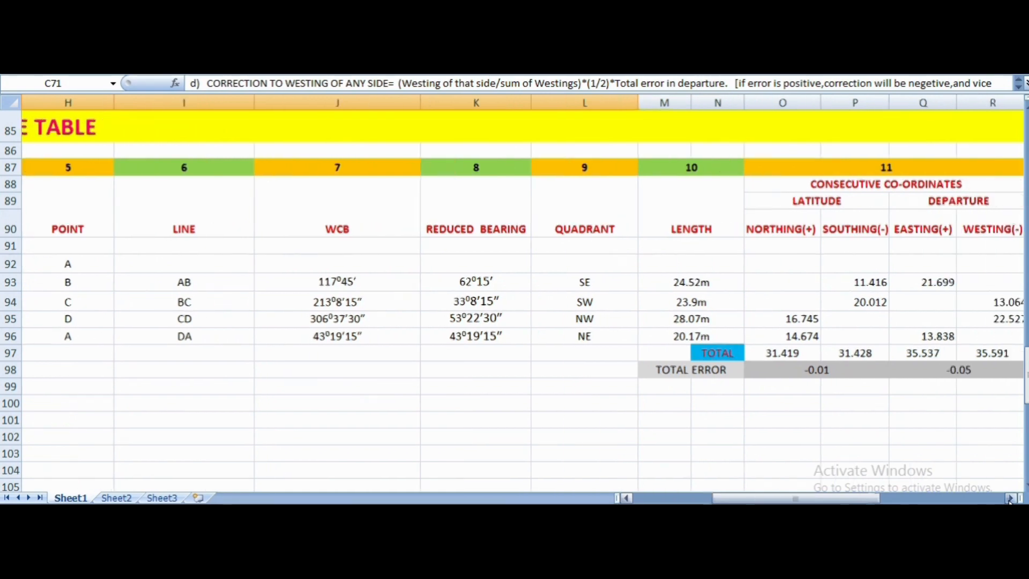
left_click(1009, 498)
left_click(1008, 498)
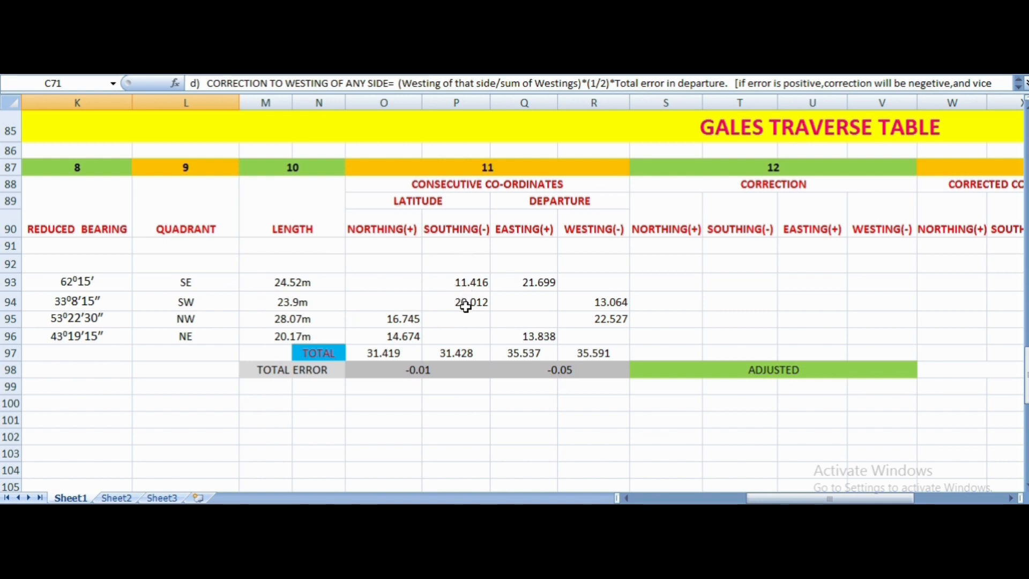
left_click(413, 320)
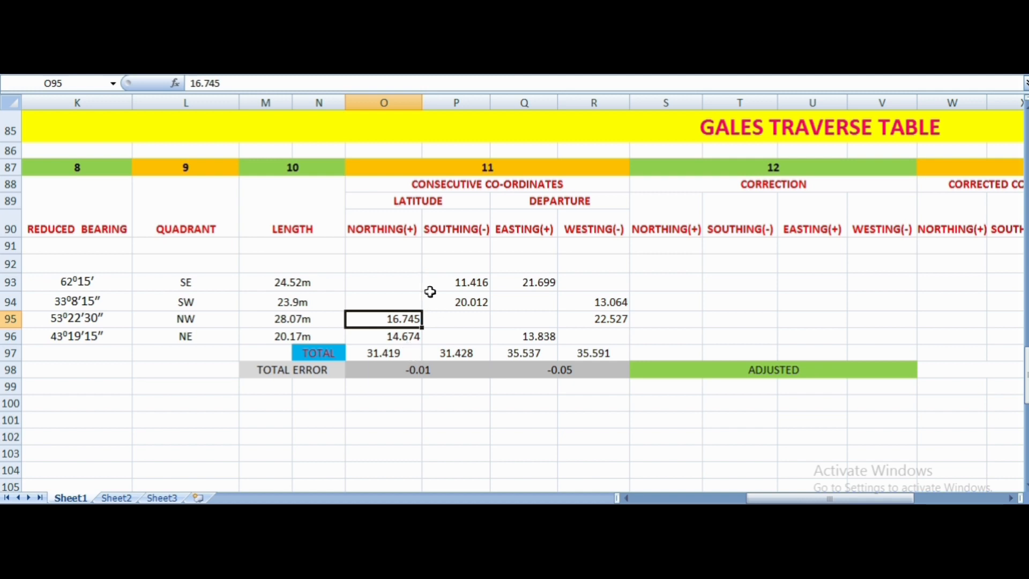
left_click(453, 370)
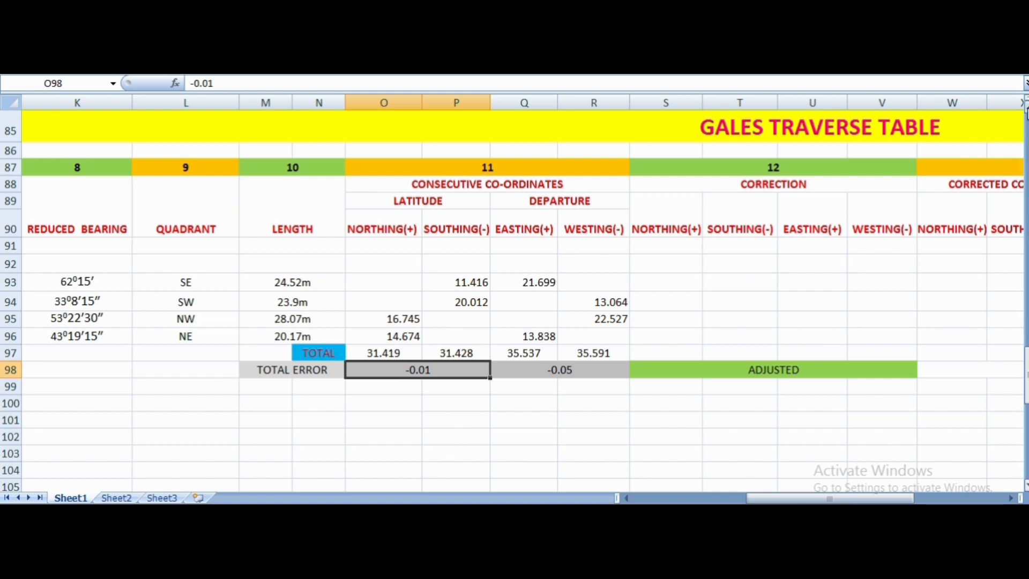
- Review the Step 4 latitude and departure correction calculations for each side of the traverse
scroll(515, 295, "up", 8)
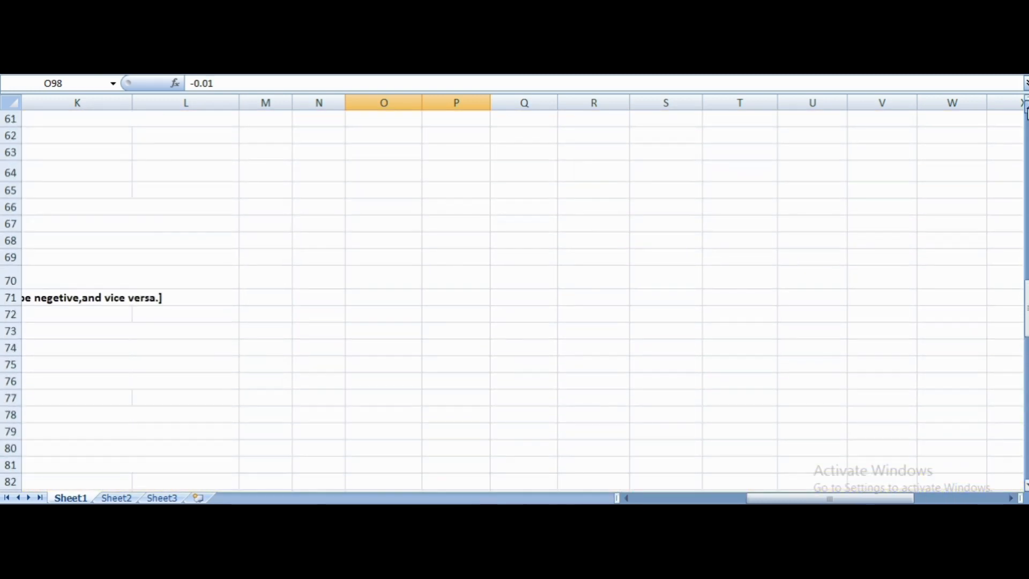
left_click(627, 497)
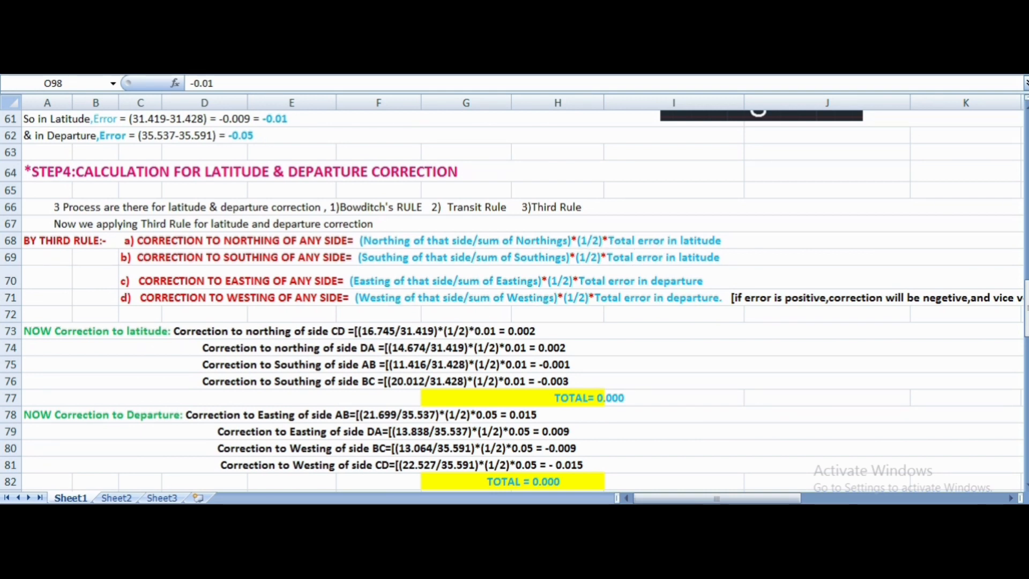
scroll(514, 300, "down", 1)
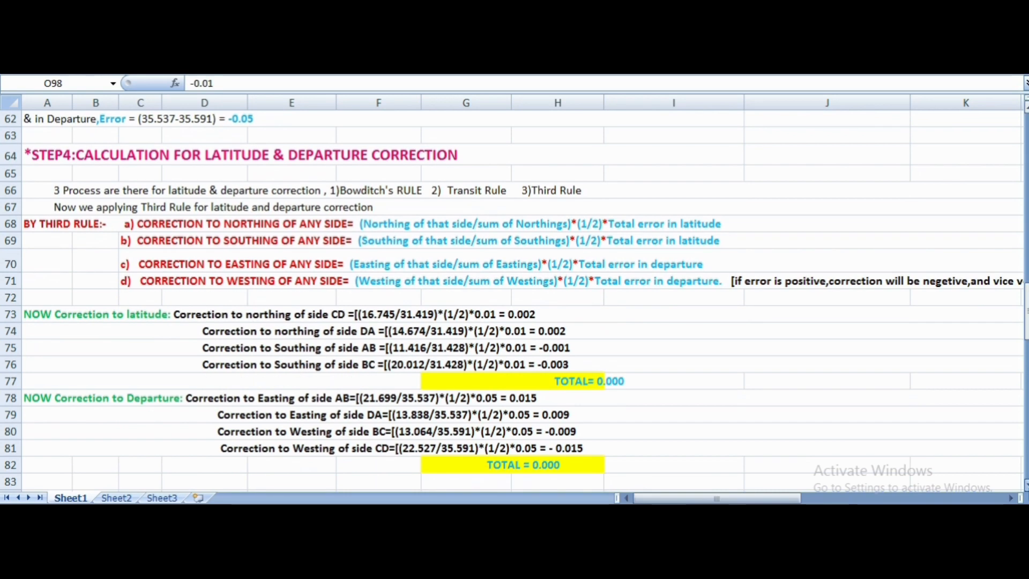
- Check the northing total and the total latitude error in the Gales Traverse Table against the correction calculation
scroll(514, 300, "down", 8)
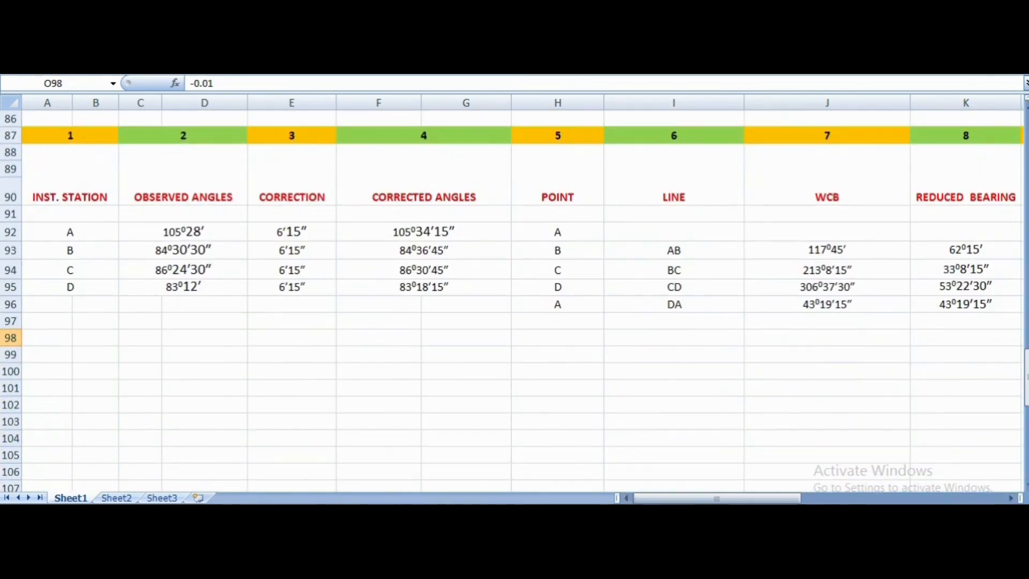
left_click(1011, 498)
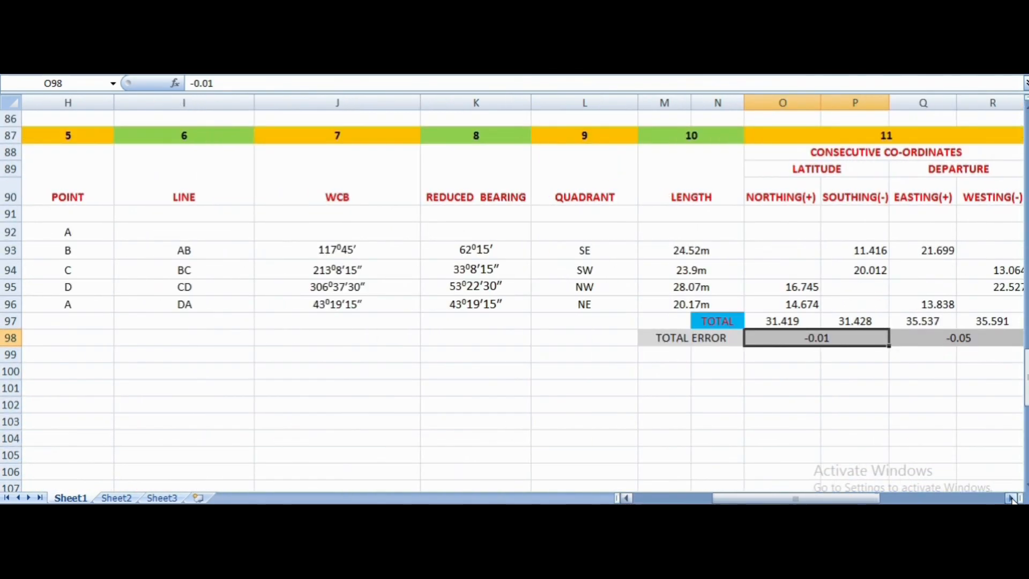
left_click(1012, 498)
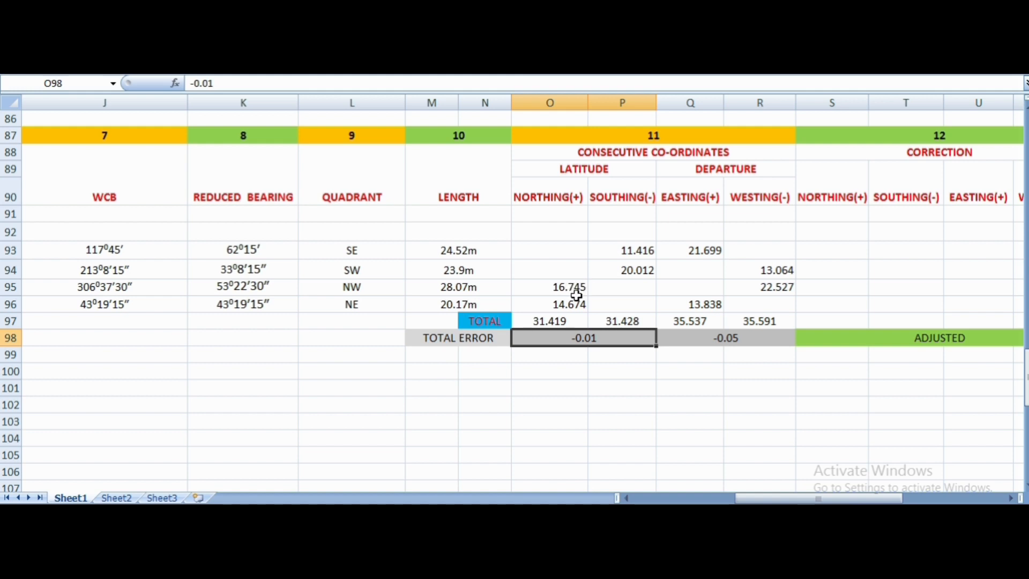
left_click(550, 322)
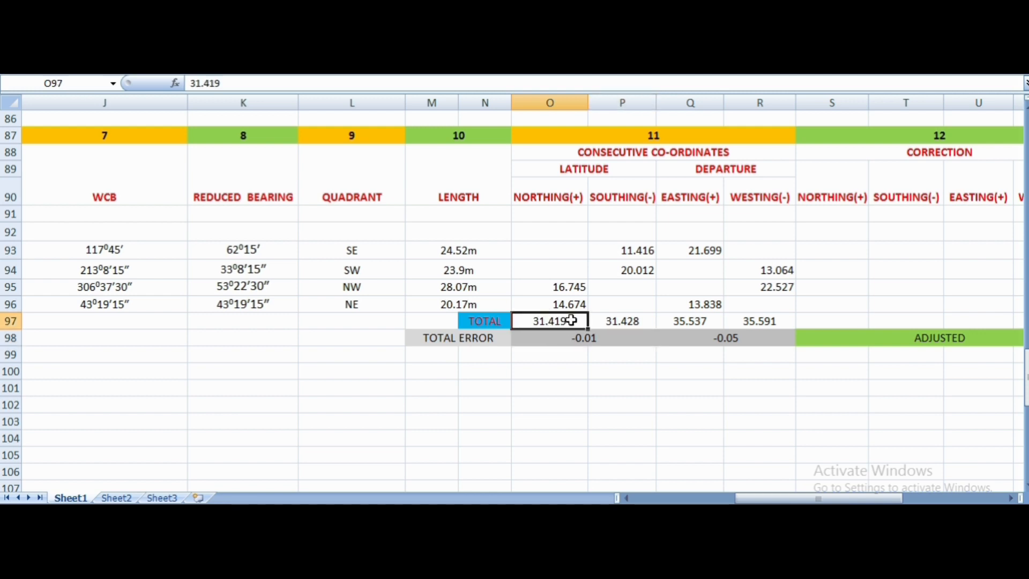
left_click(561, 341)
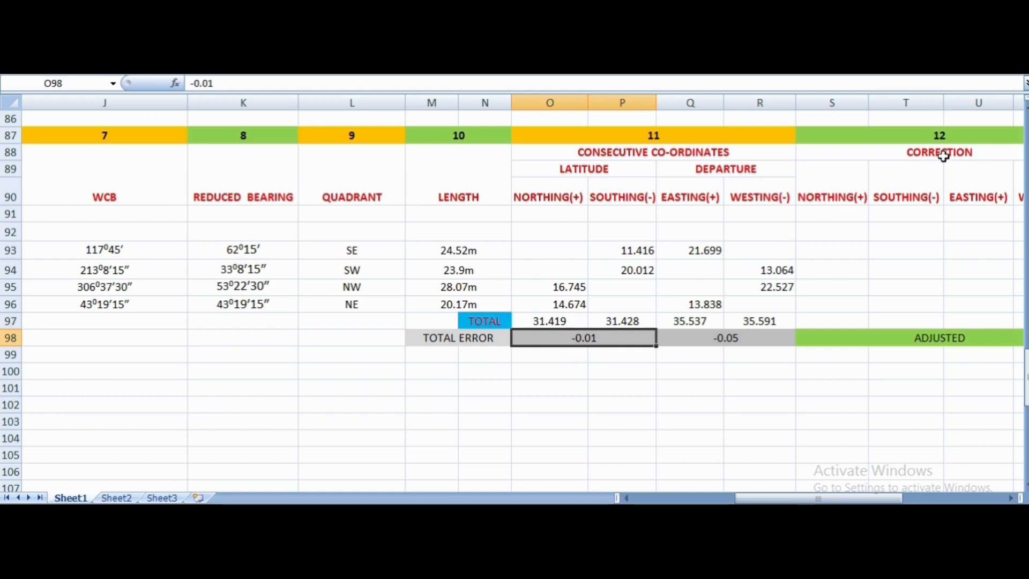
- Go back to Step 4 and view the worked corrections beneath the Third Rule formulas
left_click(625, 498)
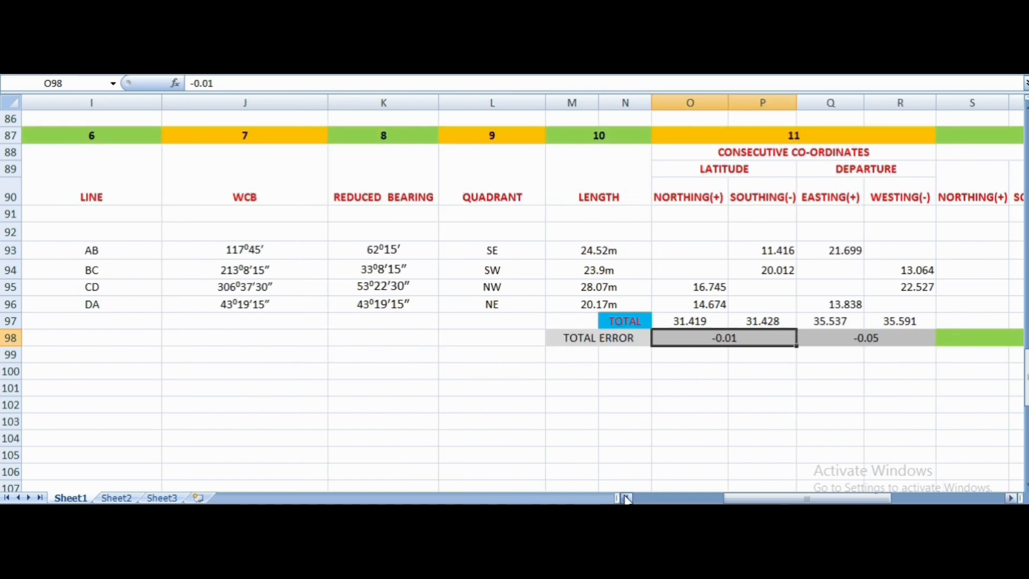
left_click(1021, 132)
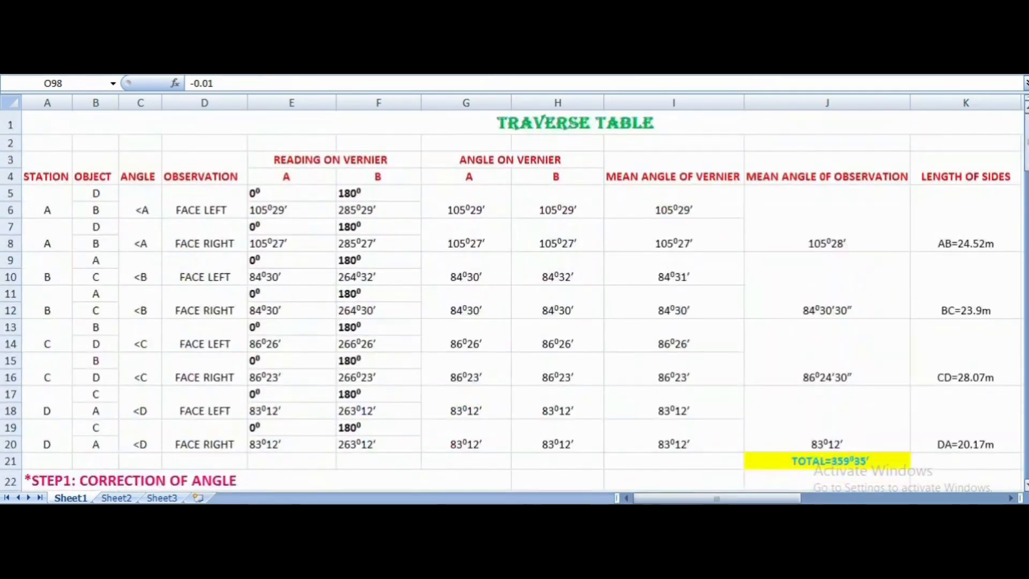
left_click(1025, 485)
left_click_drag(1025, 485, 1025, 485)
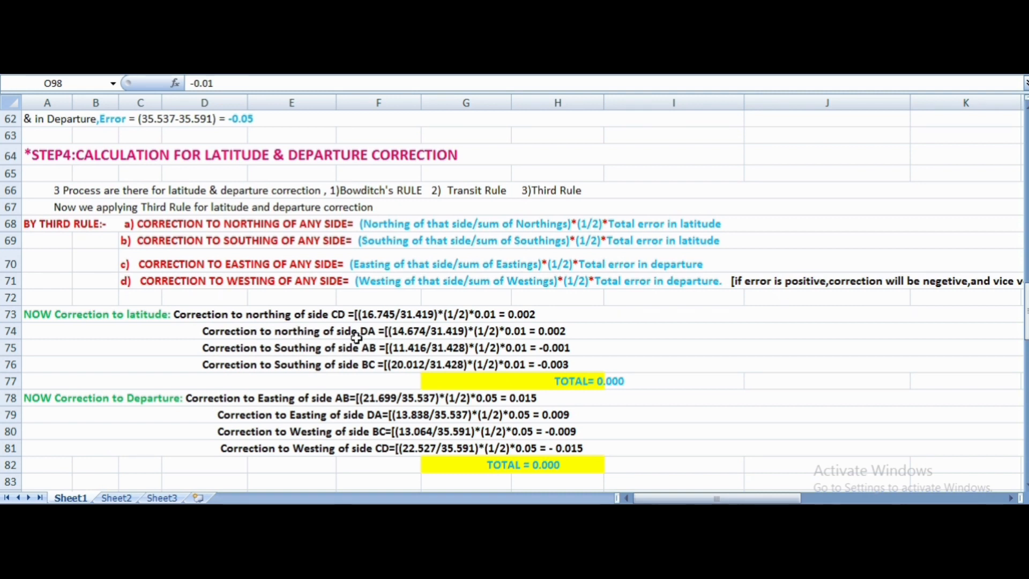
- Review the worked northing correction of side DA, the easting correction of side AB and the Third Rule easting formula in Step 4
left_click(419, 335)
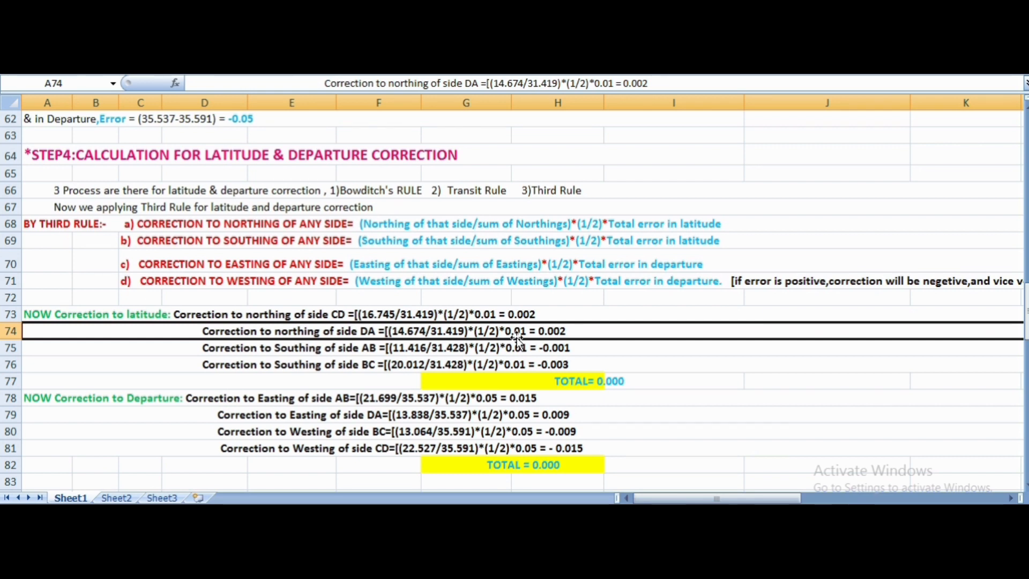
left_click(374, 401)
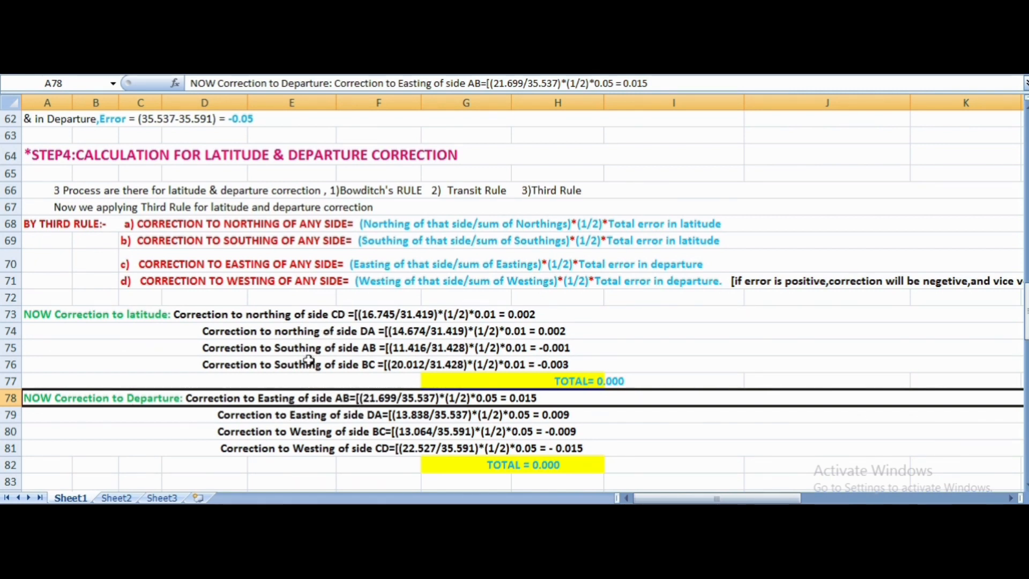
left_click(385, 263)
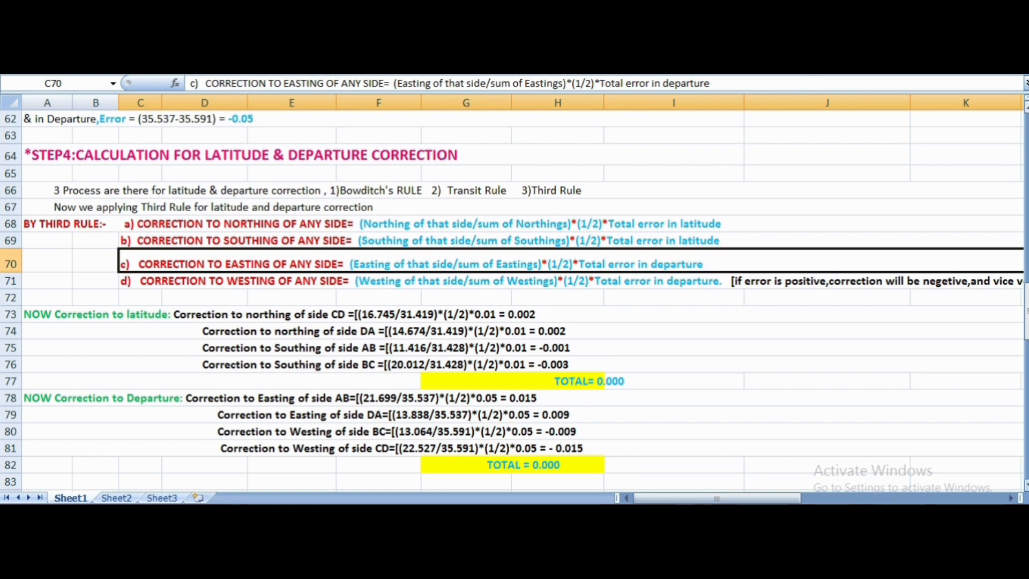
- Check the easting of line AB, the easting total and the total departure error in the Gales Traverse Table
scroll(514, 300, "down", 7)
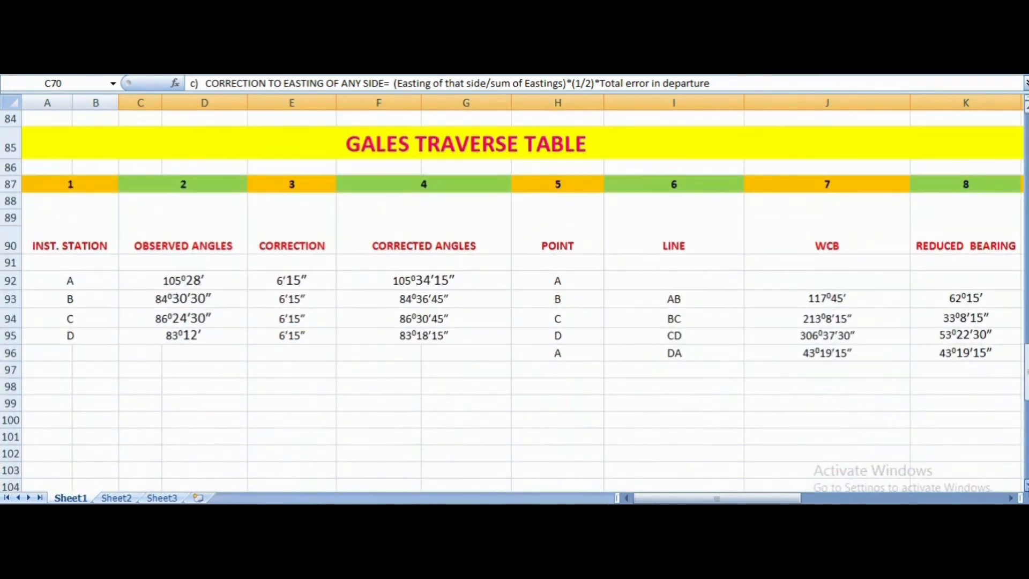
left_click(1013, 499)
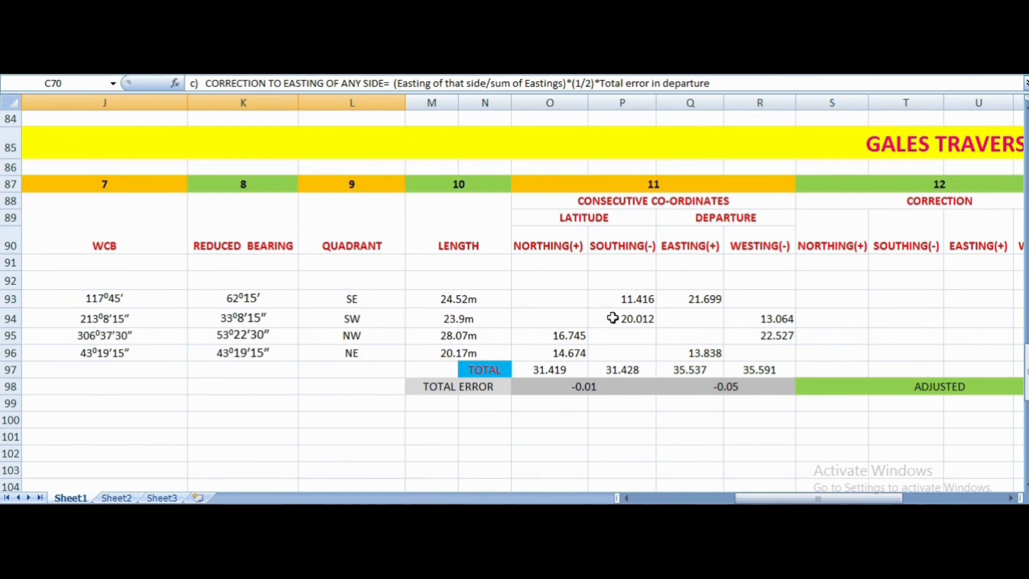
left_click(733, 223)
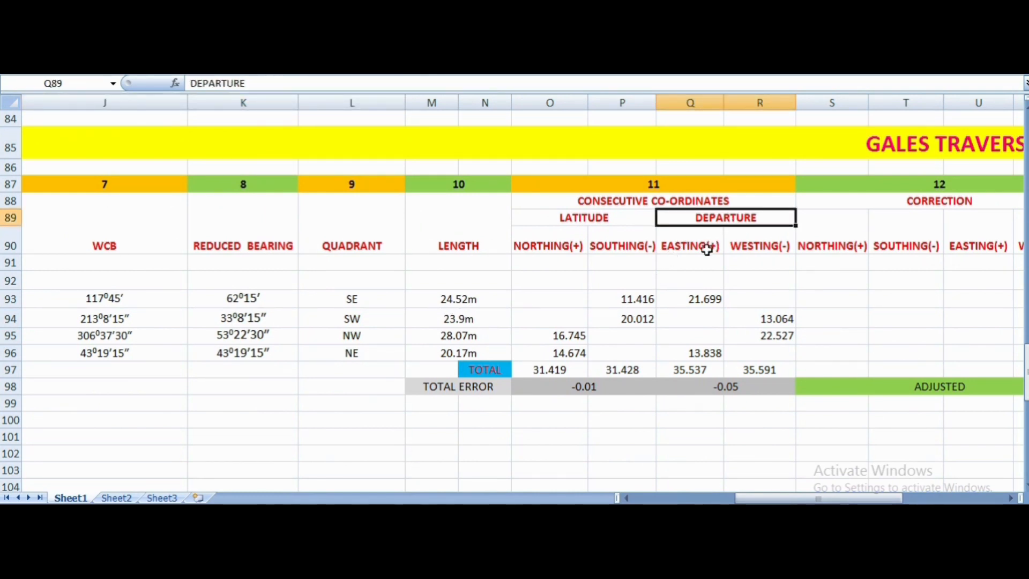
left_click(701, 299)
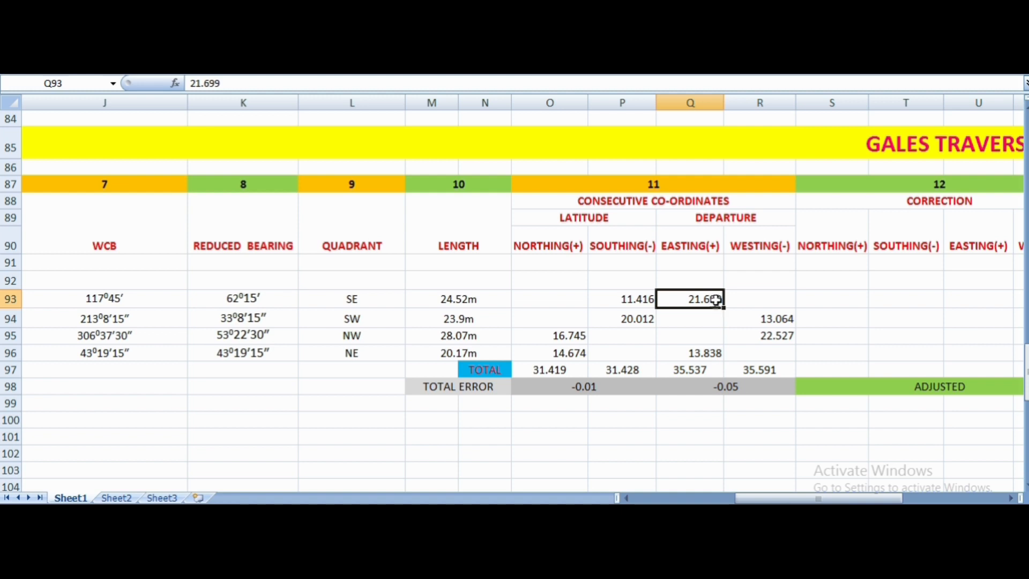
left_click(697, 373)
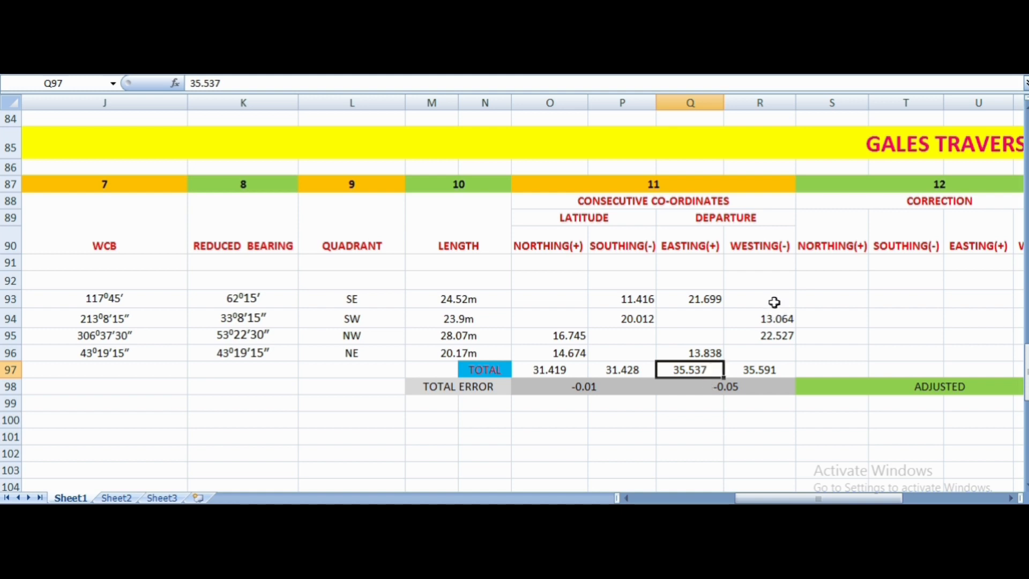
left_click(745, 386)
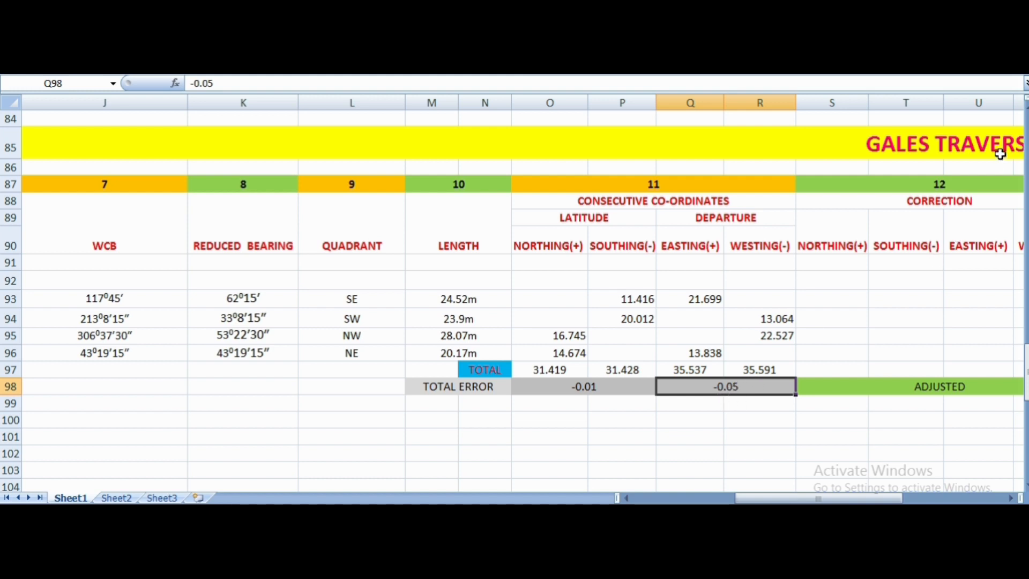
- Return to Step 4 and compare the easting correction formula with the worked departure correction for side AB
scroll(515, 295, "up", 7)
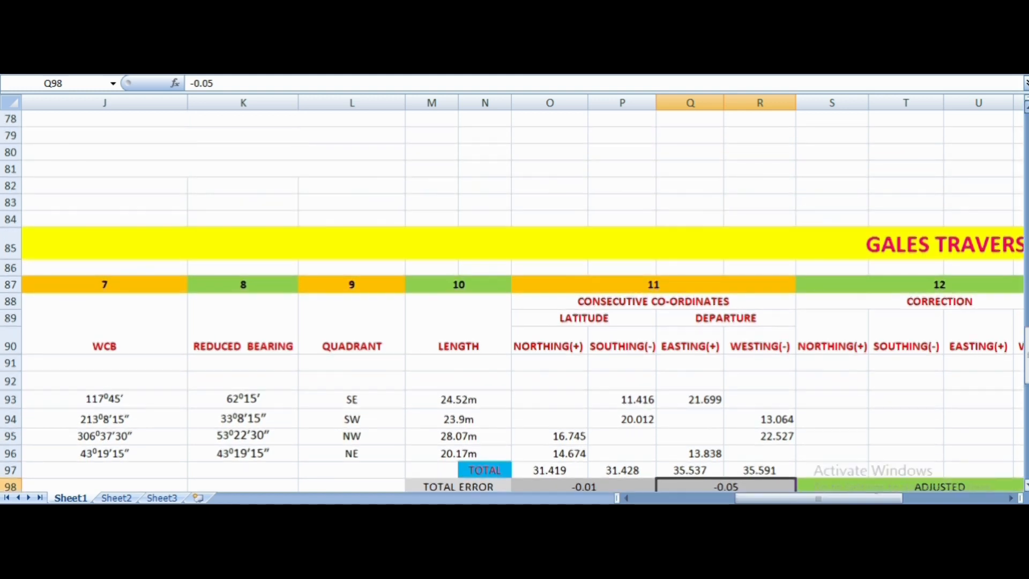
scroll(907, 345, "up", 1)
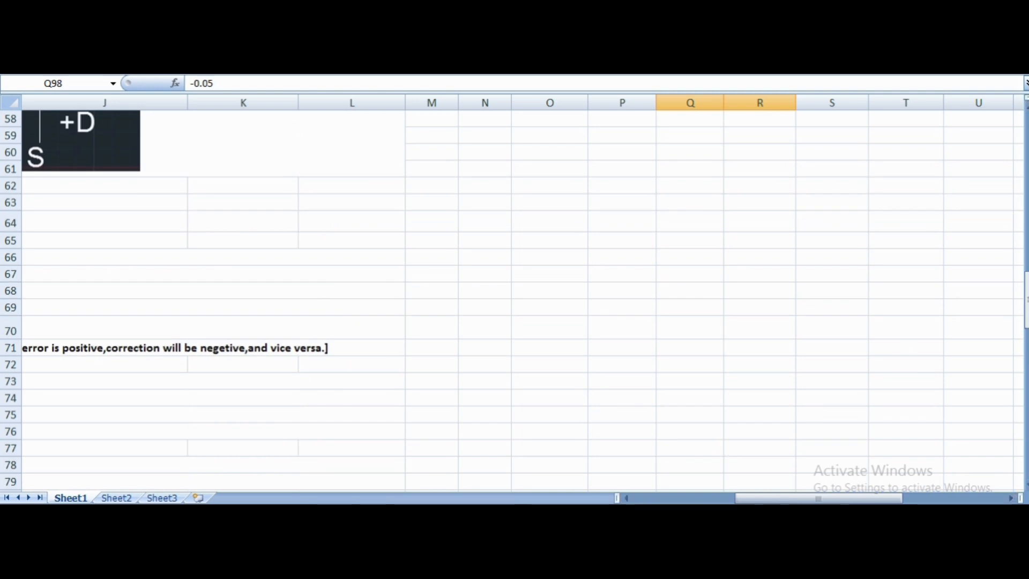
left_click(627, 498)
left_click(627, 498)
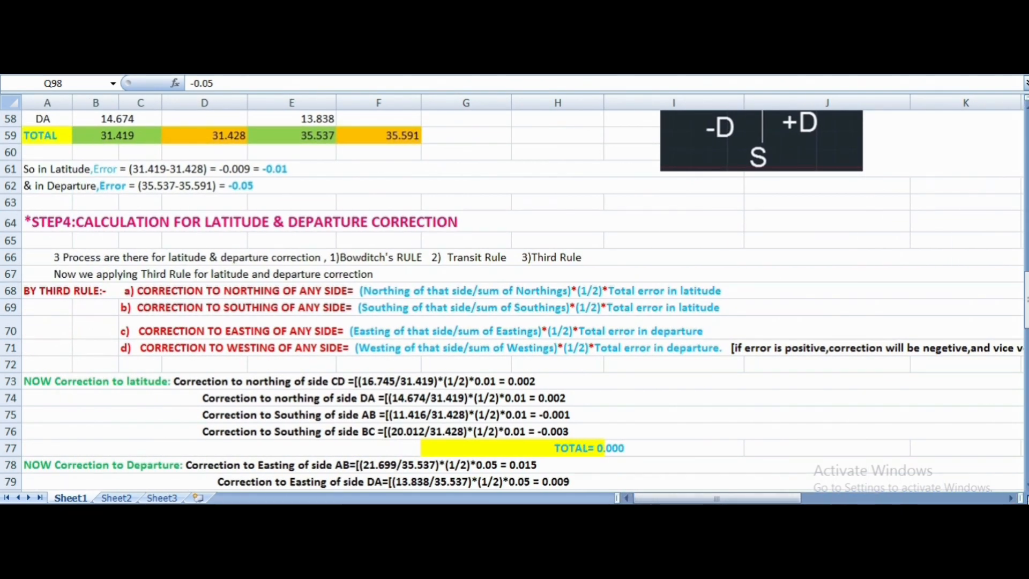
scroll(489, 414, "down", 2)
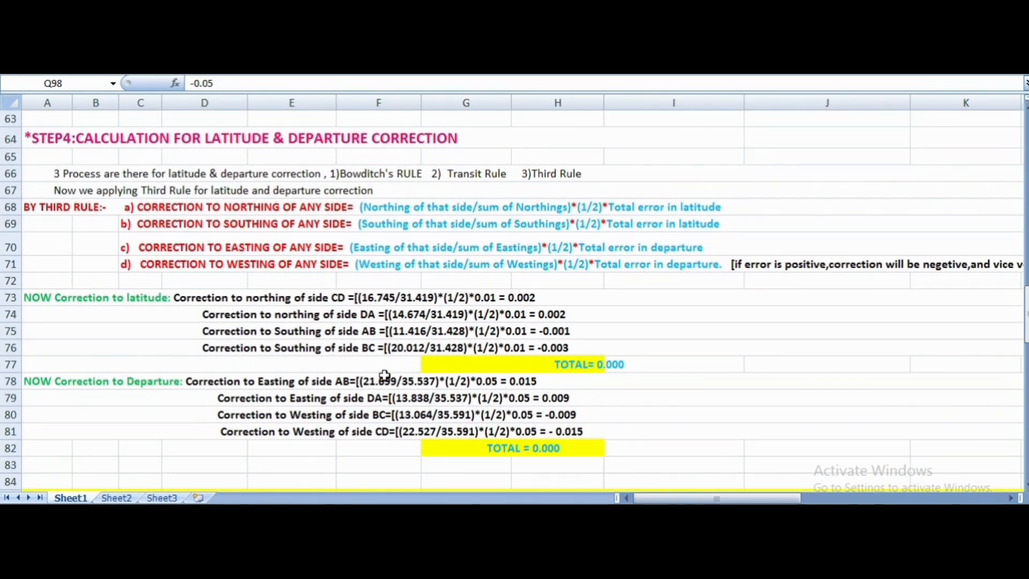
left_click(394, 248)
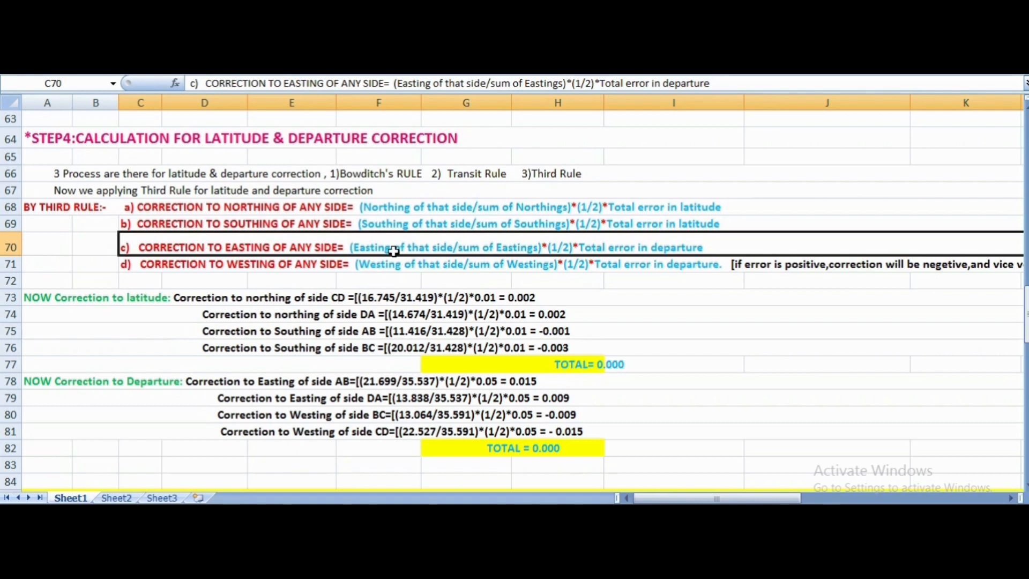
left_click(377, 381)
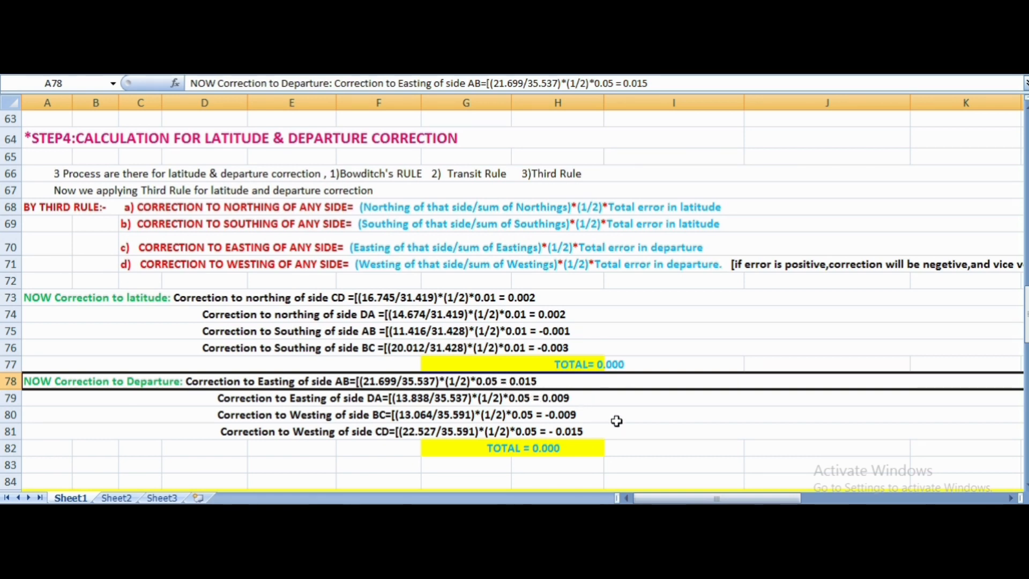
- Compare line AB's southing and easting with their entries in the table's Correction columns, and check the westing correction of line BC
scroll(616, 421, "down", 10)
scroll(616, 421, "up", 3)
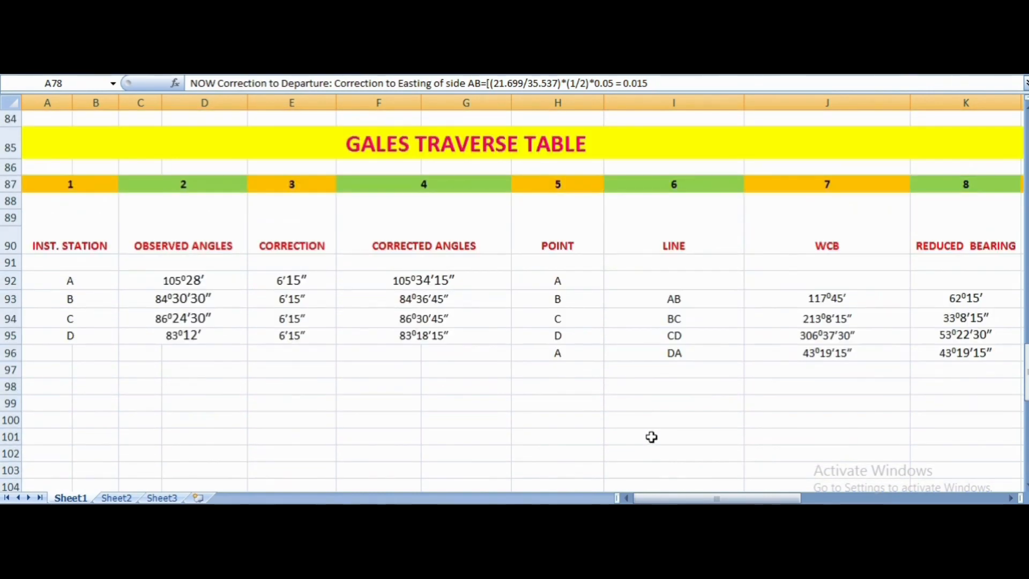
left_click(1009, 496)
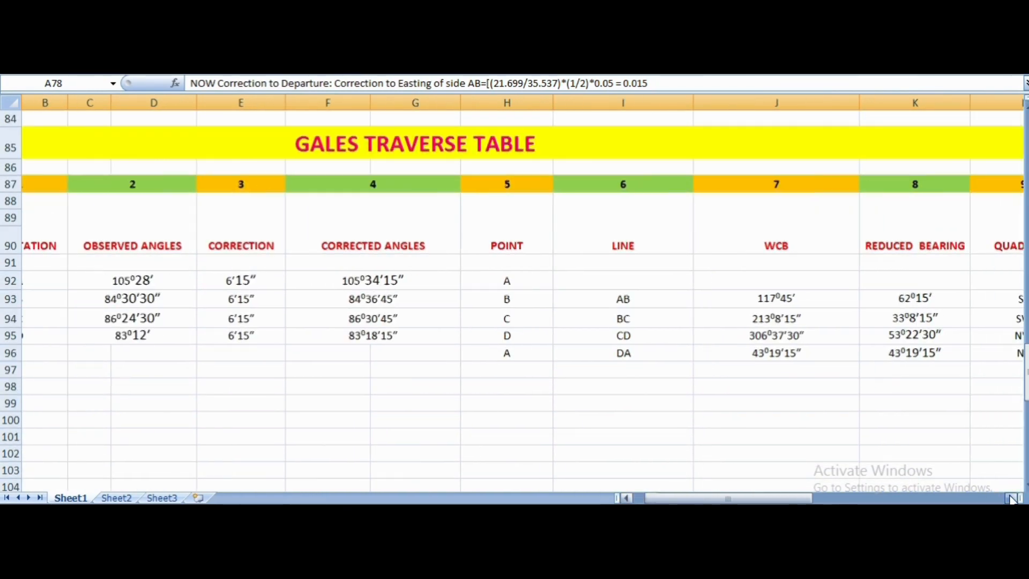
left_click(1010, 496)
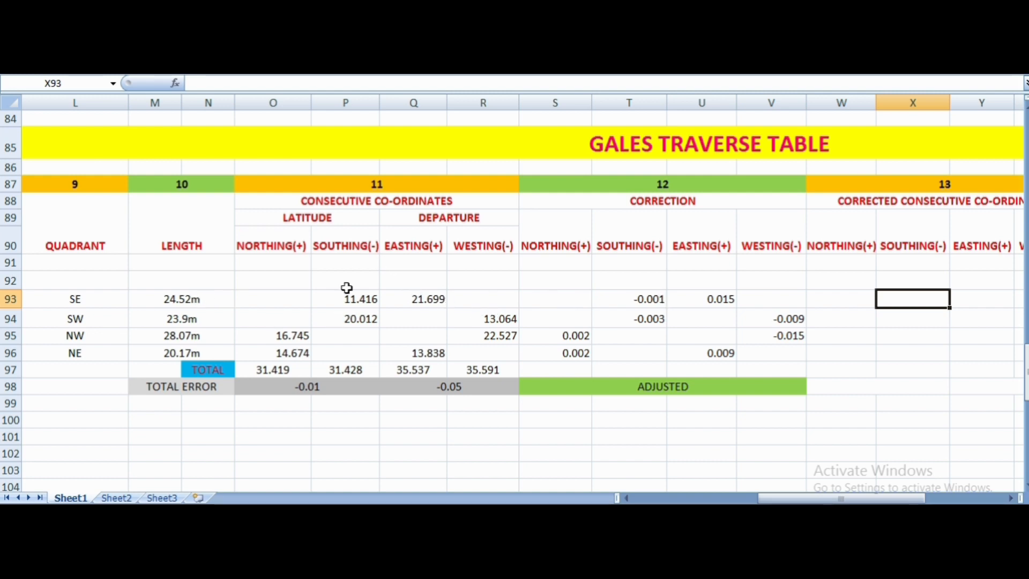
left_click(367, 302)
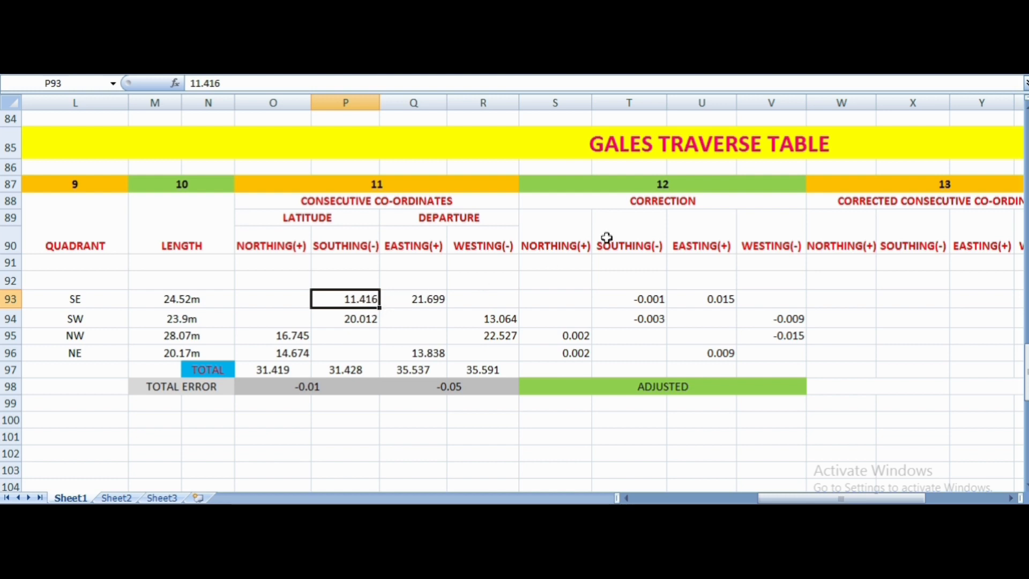
left_click(653, 302)
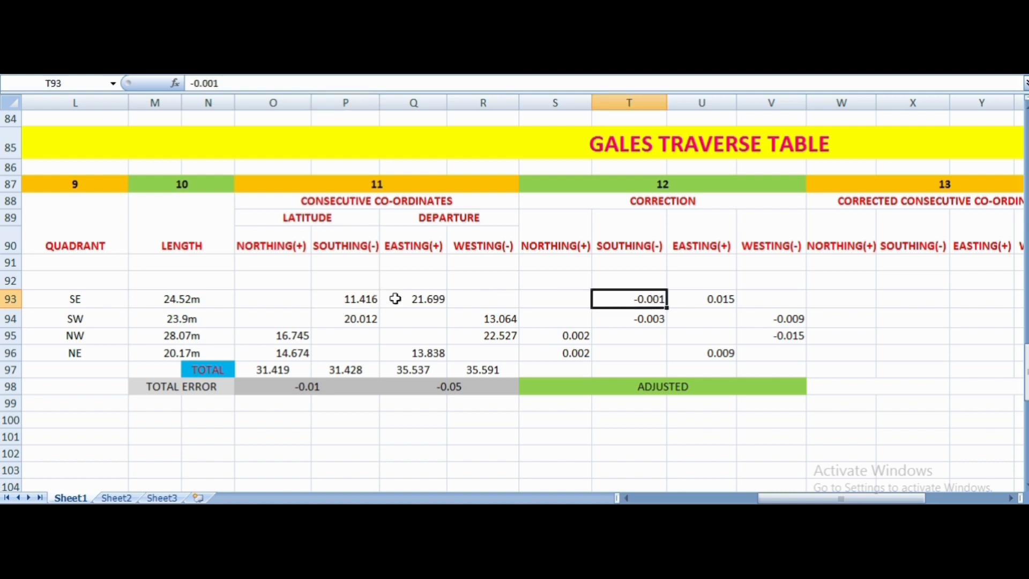
left_click(429, 301)
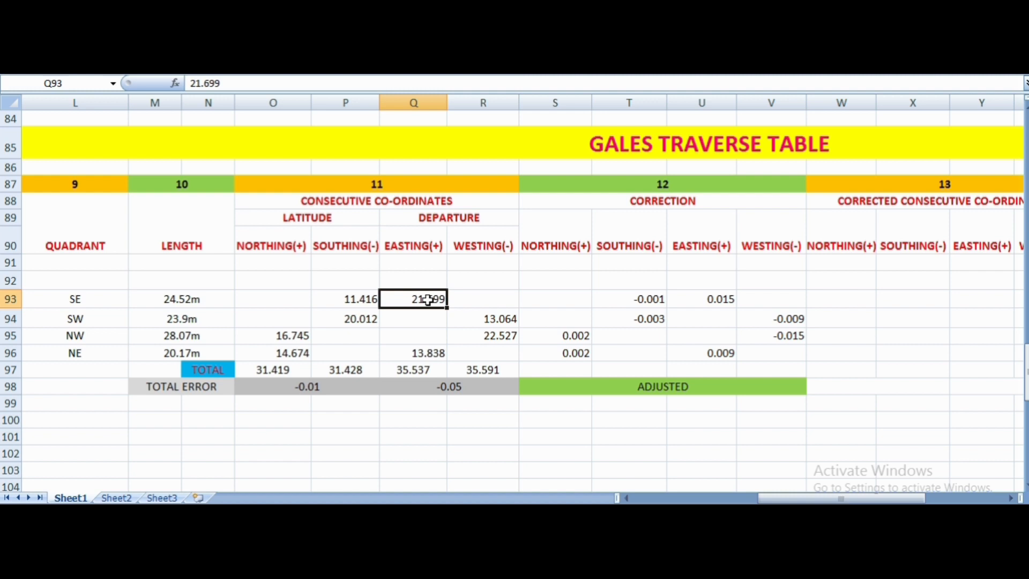
left_click(716, 303)
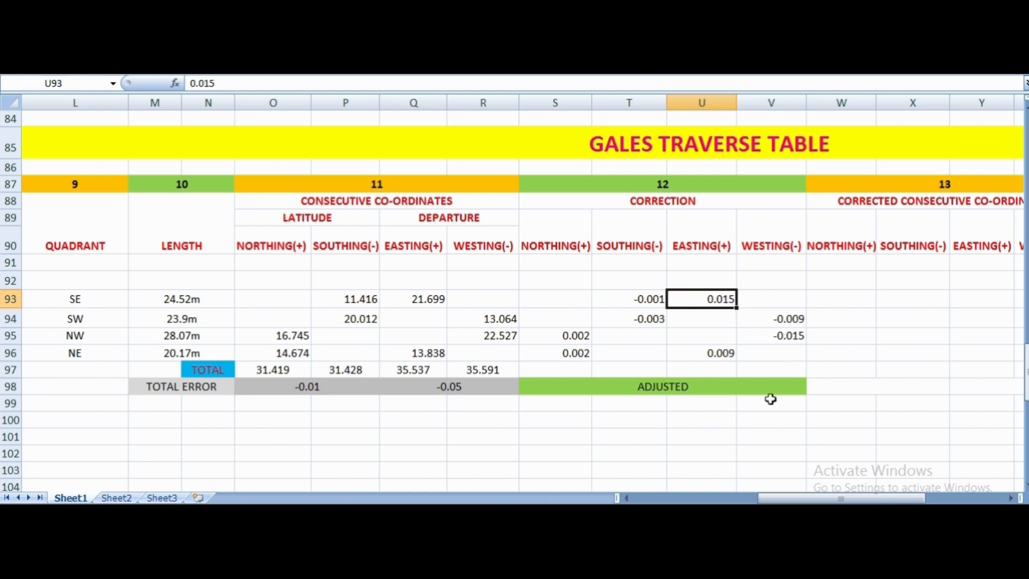
left_click(770, 324)
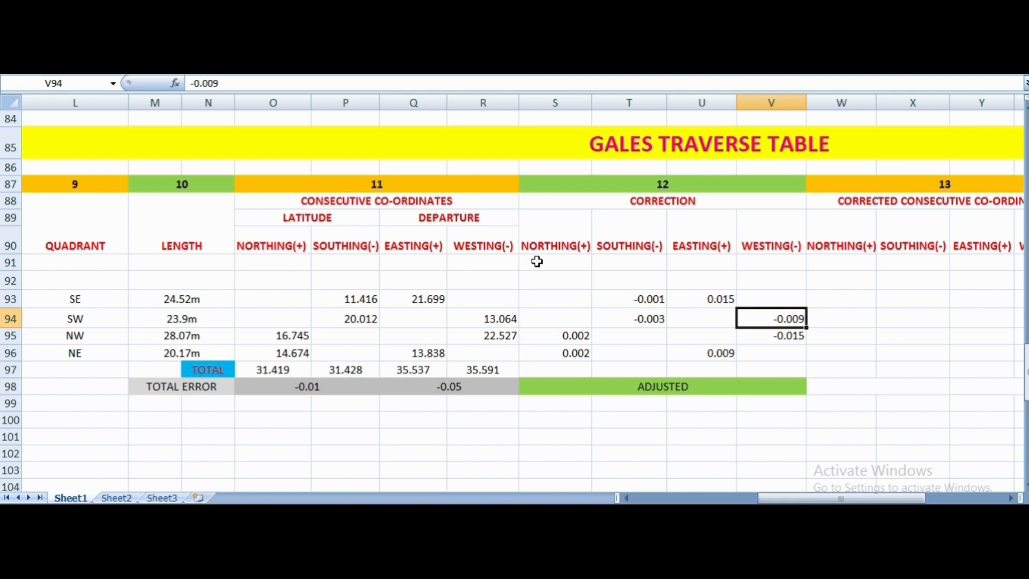
- Enter the latitude correction totals in row 97 of the Correction columns: 0.004 for northing and -0.004 for southing
left_click(558, 368)
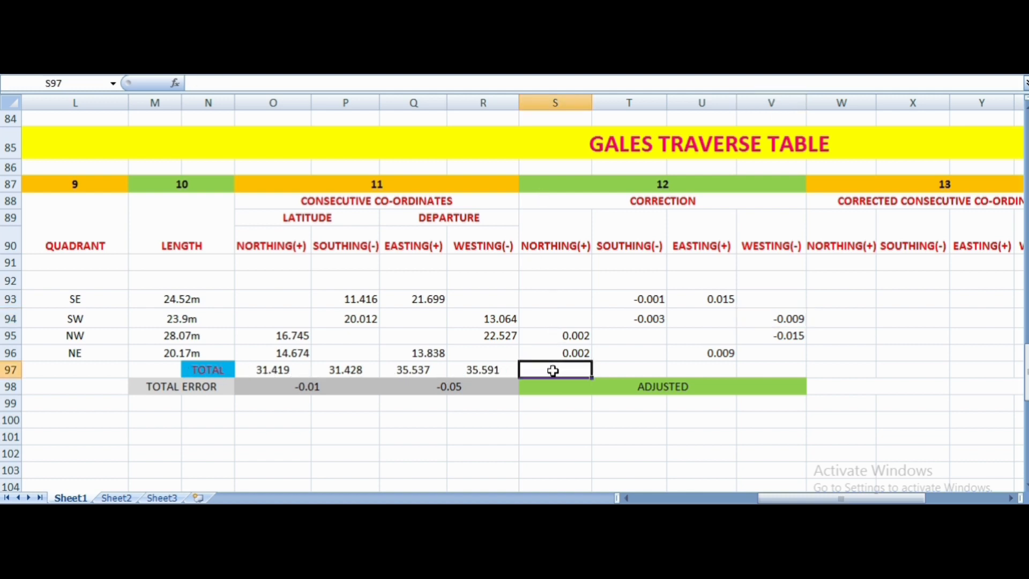
left_click(578, 335)
left_click(576, 351)
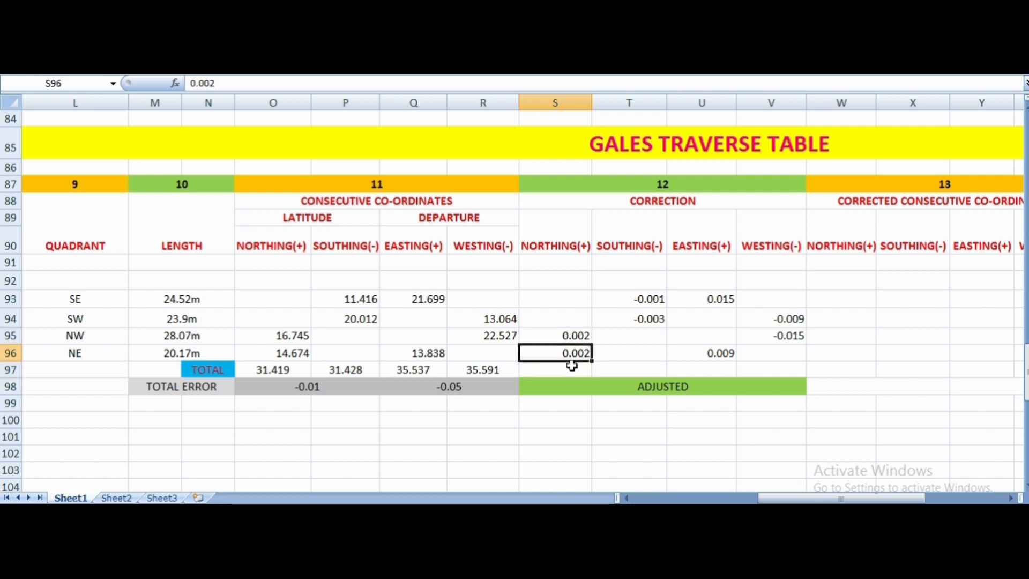
left_click(572, 366)
type("0")
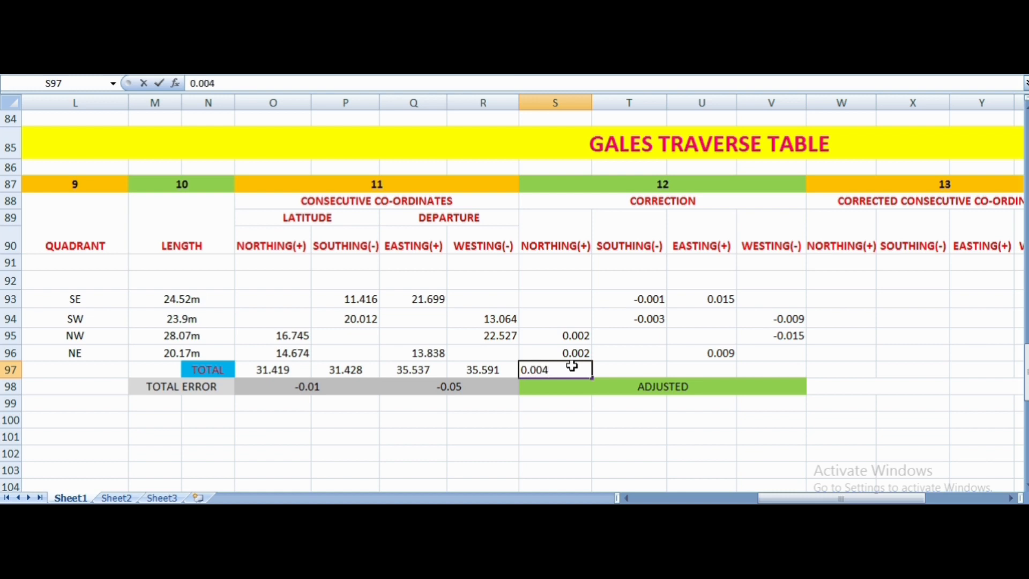
type(".004")
left_click(641, 375)
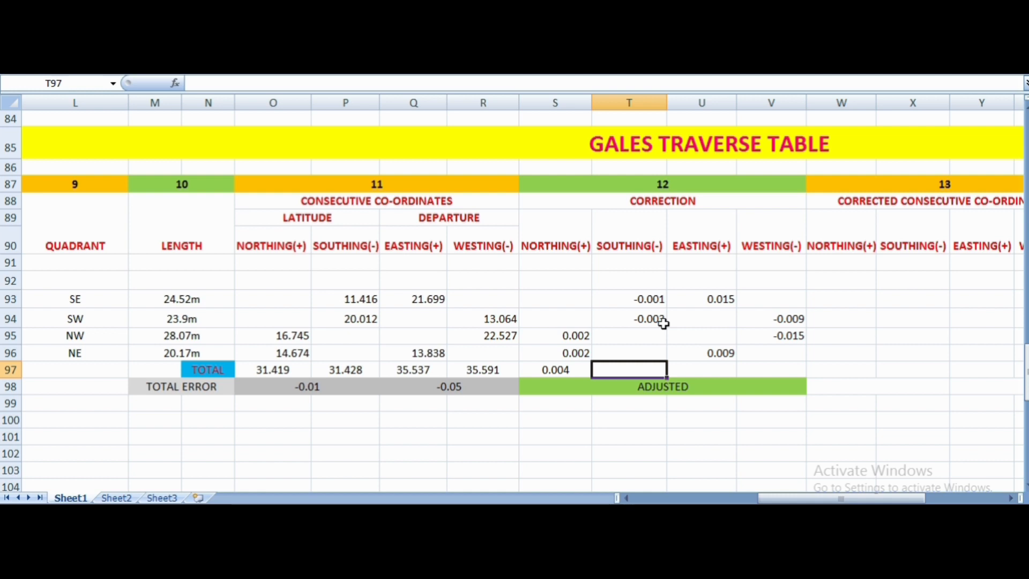
type("-0.004")
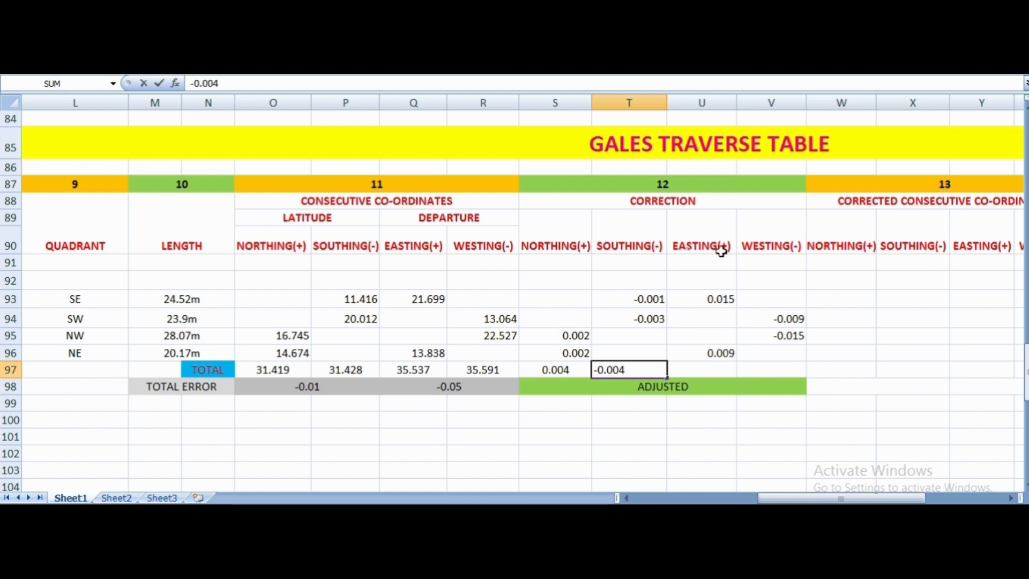
- Total the easting corrections of lines AB and DA, entering 0.024 in cell U97
left_click(708, 368)
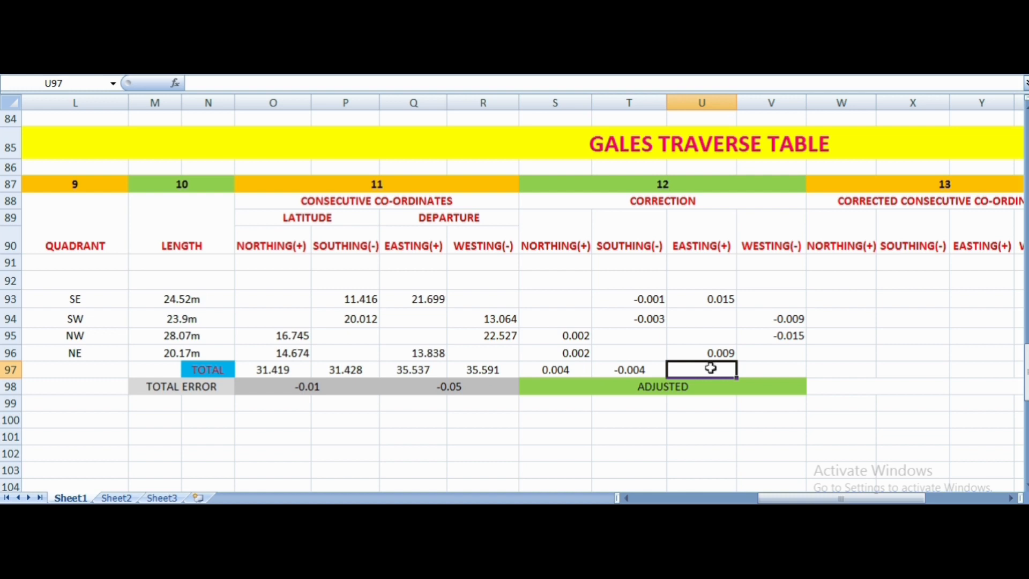
left_click(727, 300)
left_click(719, 352)
left_click(718, 369)
type("0.024")
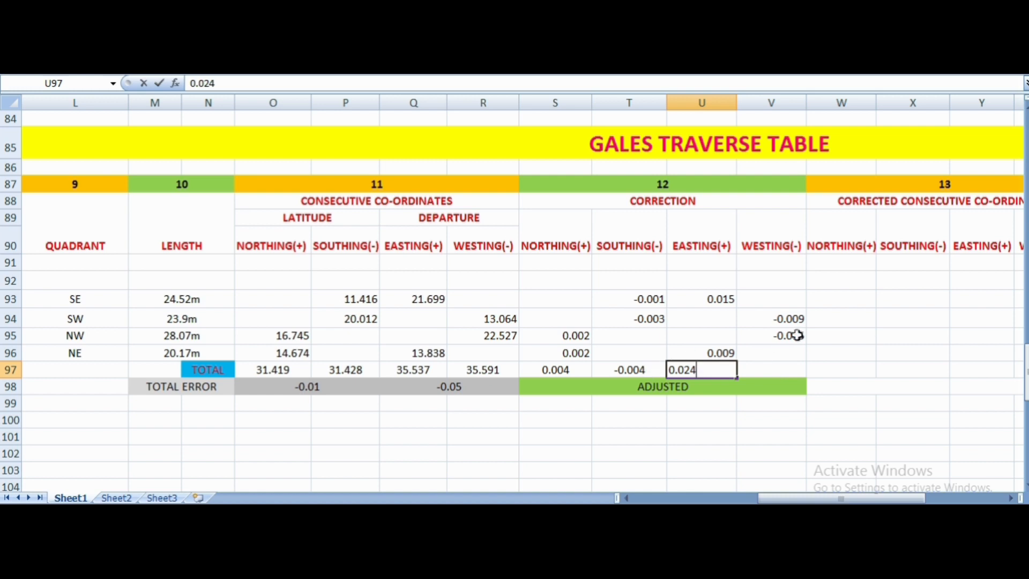
- Total the westing corrections of lines BC and CD, entering -0.024 in cell V97
left_click(782, 371)
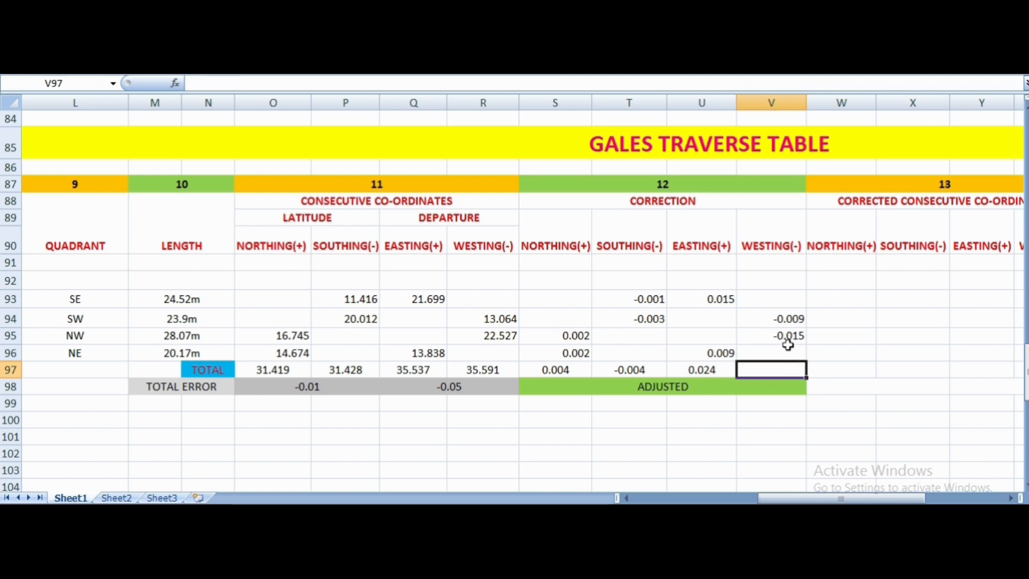
left_click(786, 319)
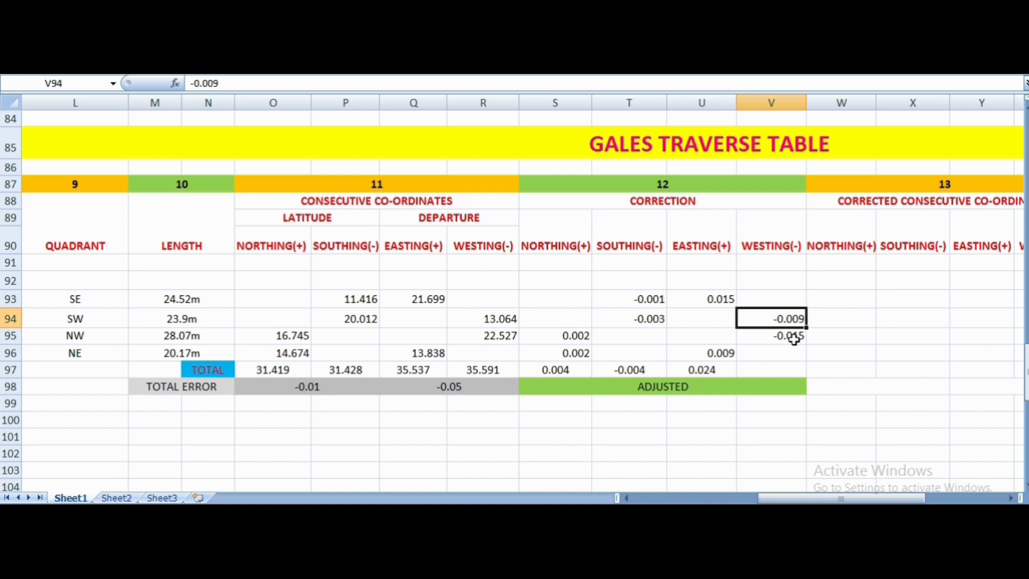
left_click(793, 336)
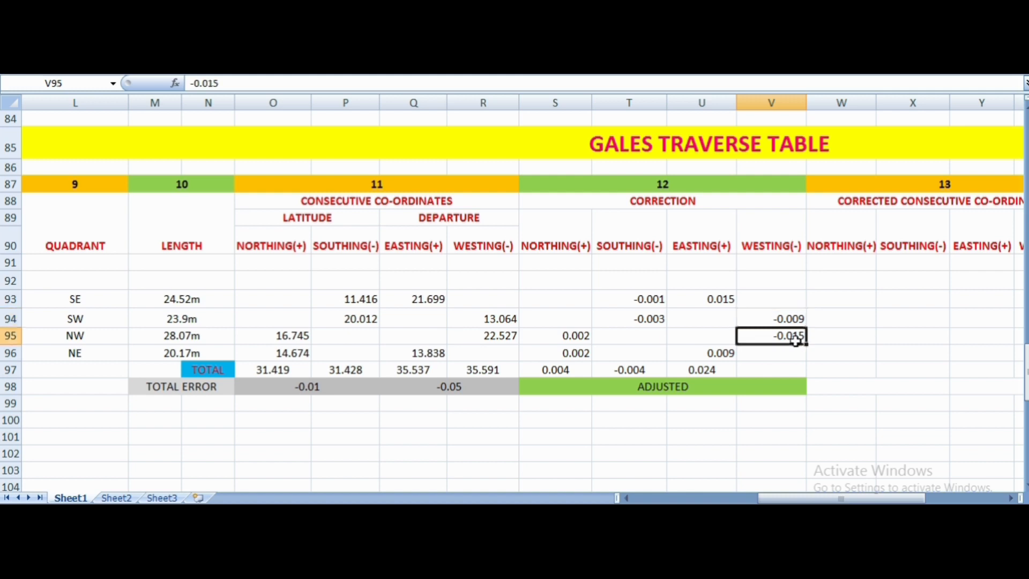
left_click(786, 368)
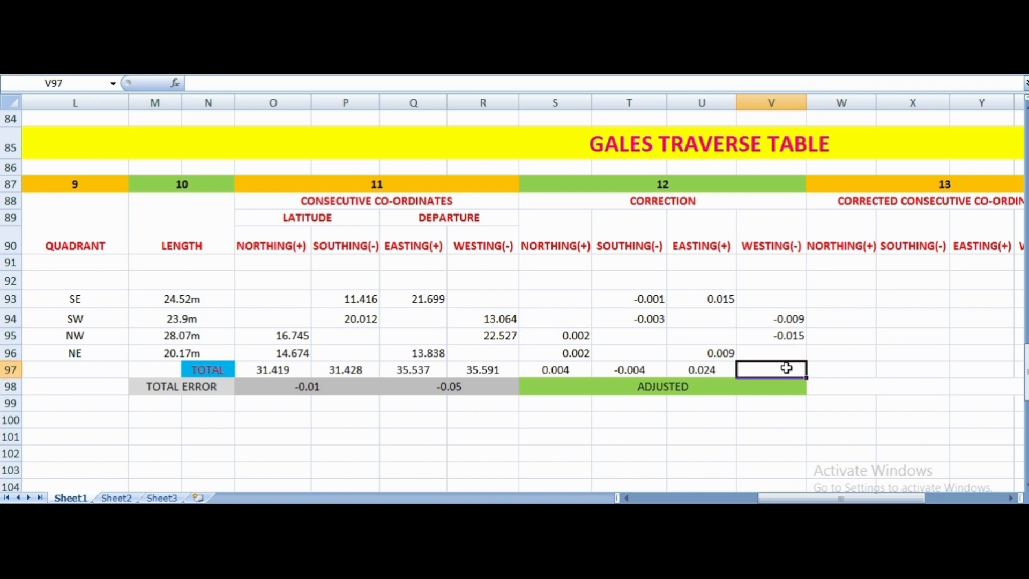
type("-0.024")
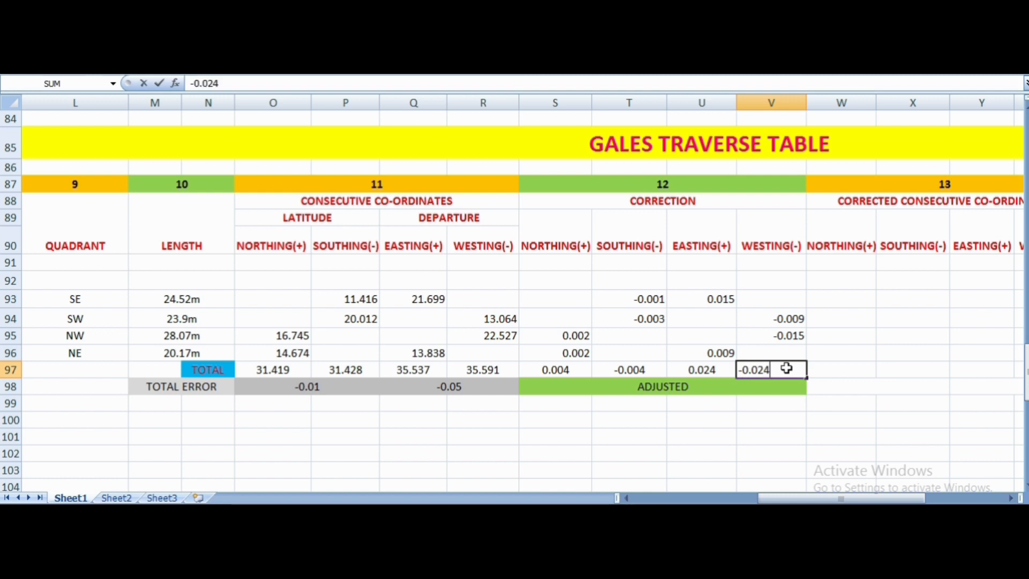
- Compare the northing total with the southing total and the easting total with the westing total in row 97 of the Correction columns
left_click(811, 430)
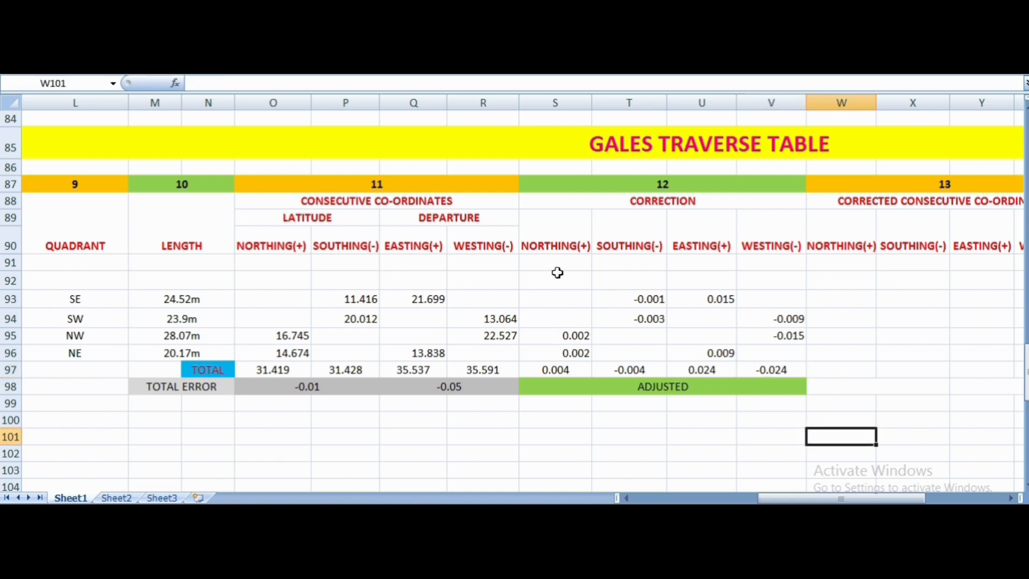
left_click(565, 246)
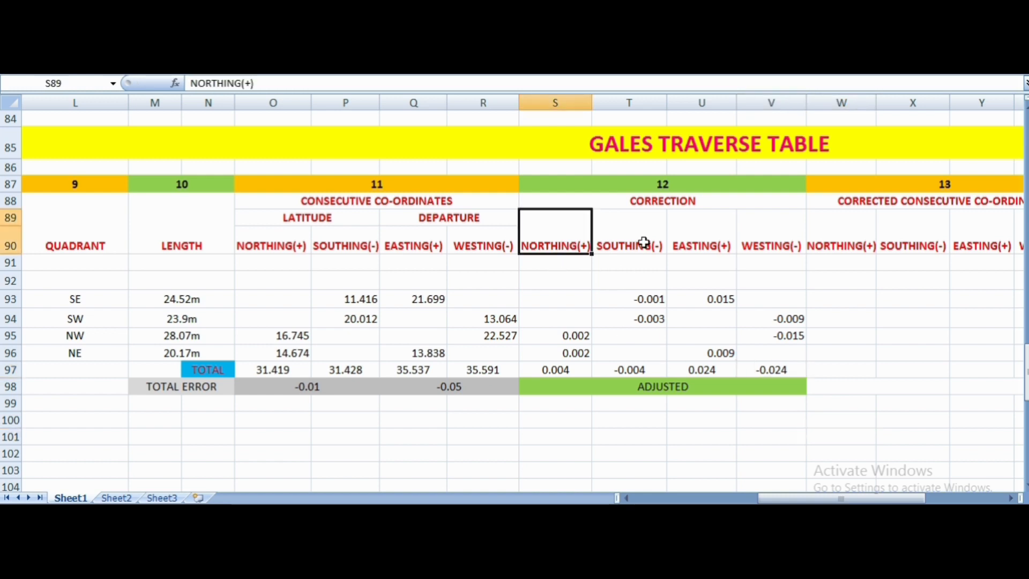
left_click(638, 226)
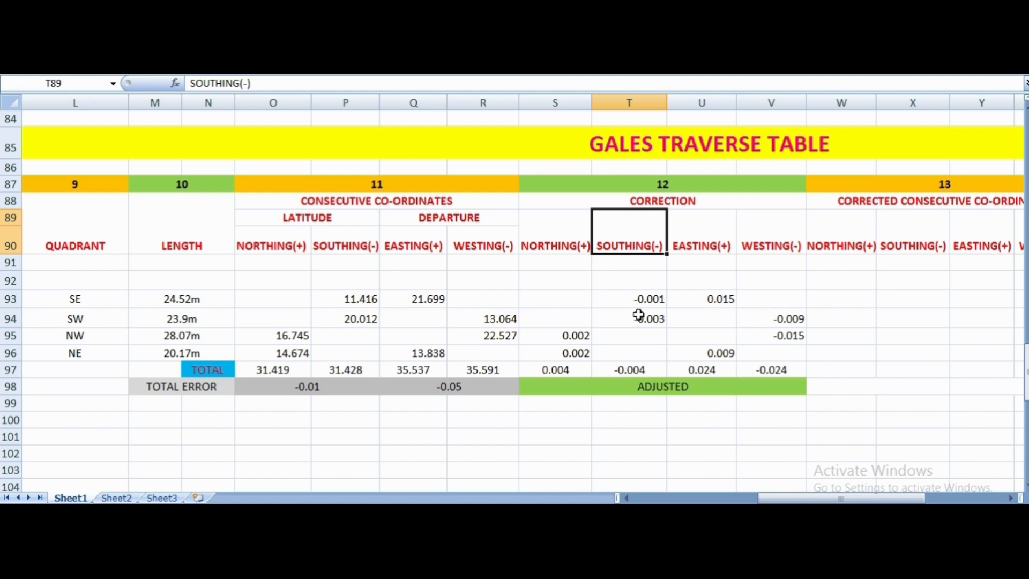
left_click(637, 369)
left_click(556, 365)
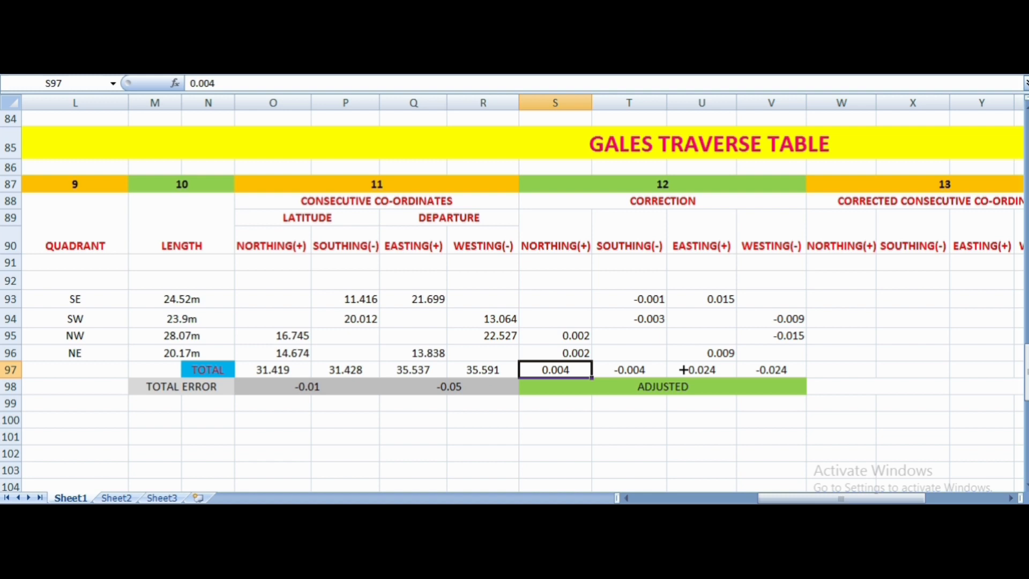
left_click(702, 370)
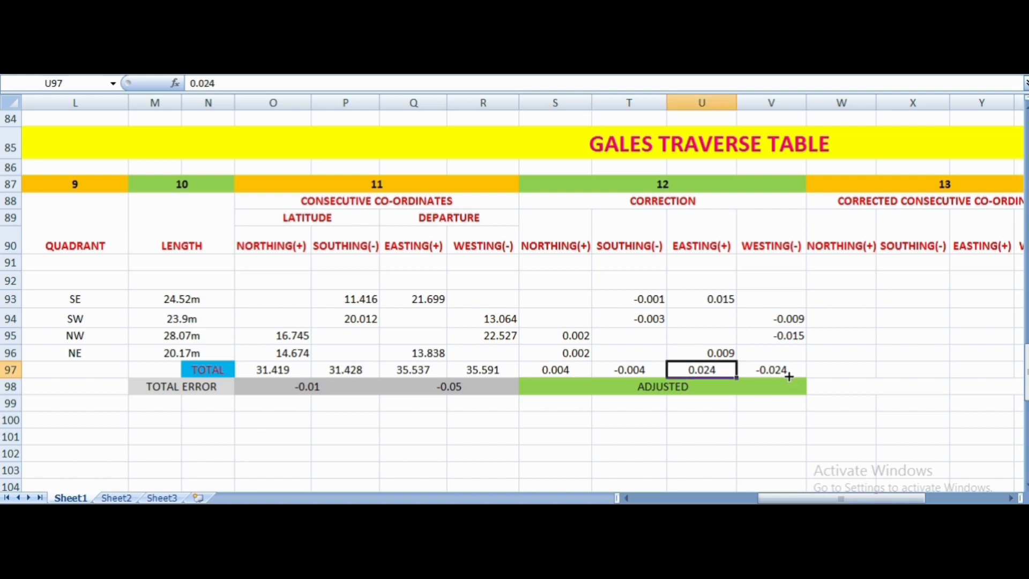
left_click(789, 376)
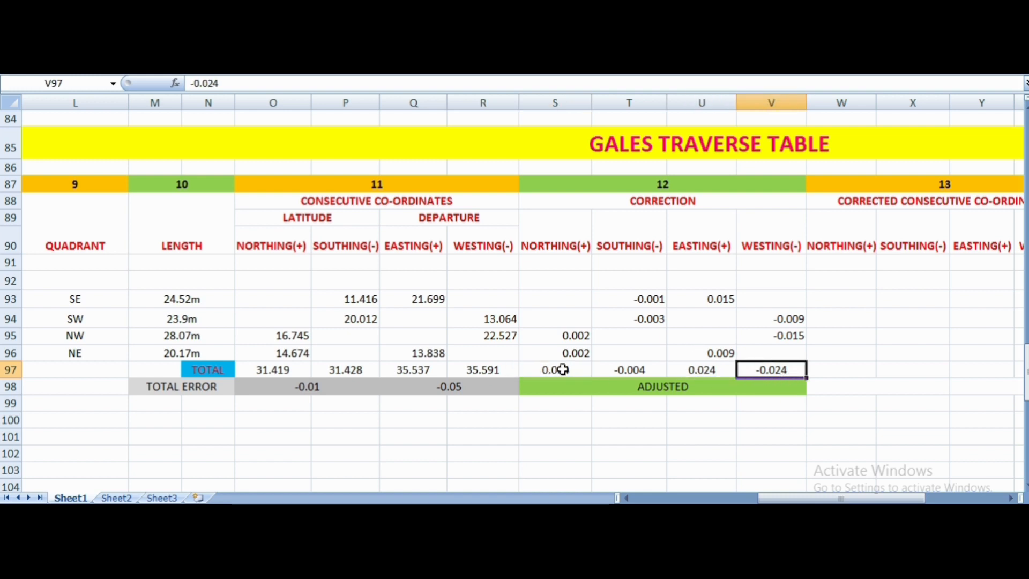
left_click(581, 368)
left_click(643, 374)
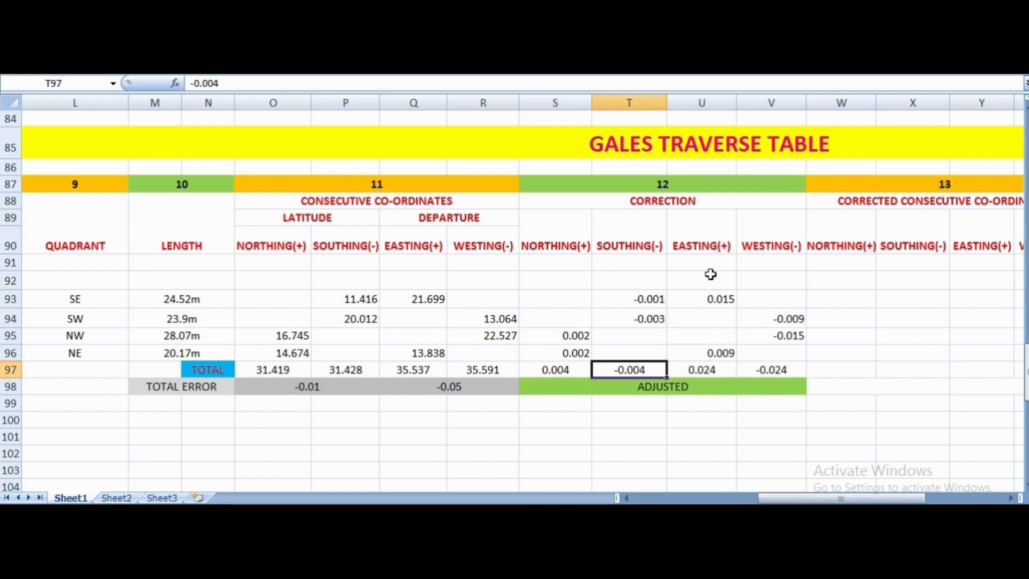
left_click(712, 374)
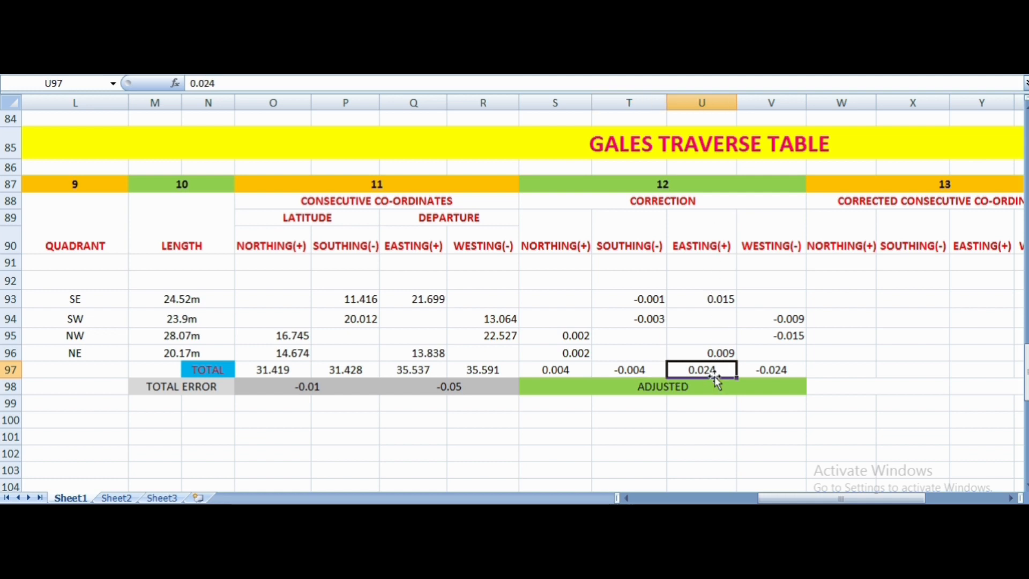
left_click(780, 376)
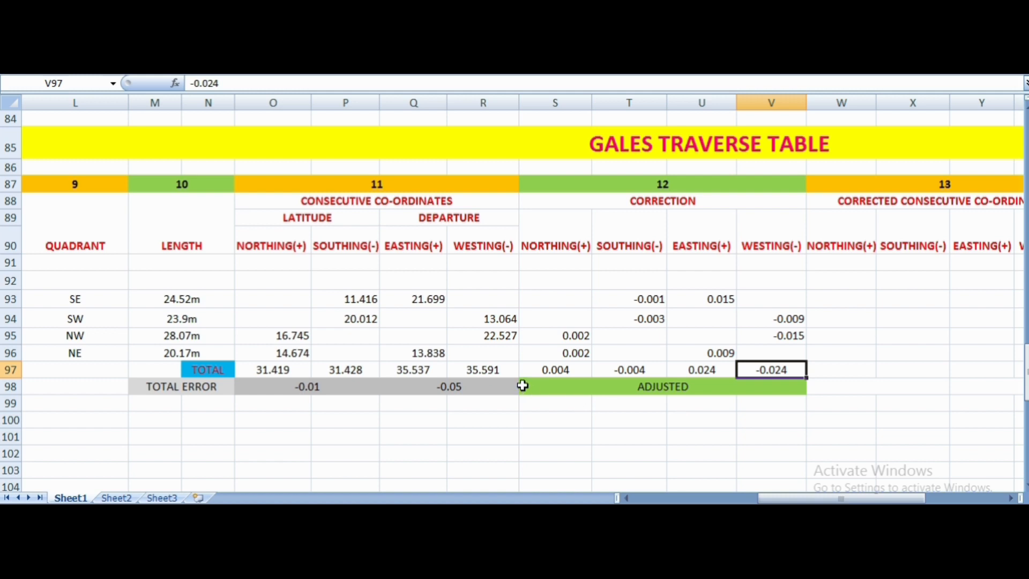
left_click(529, 386)
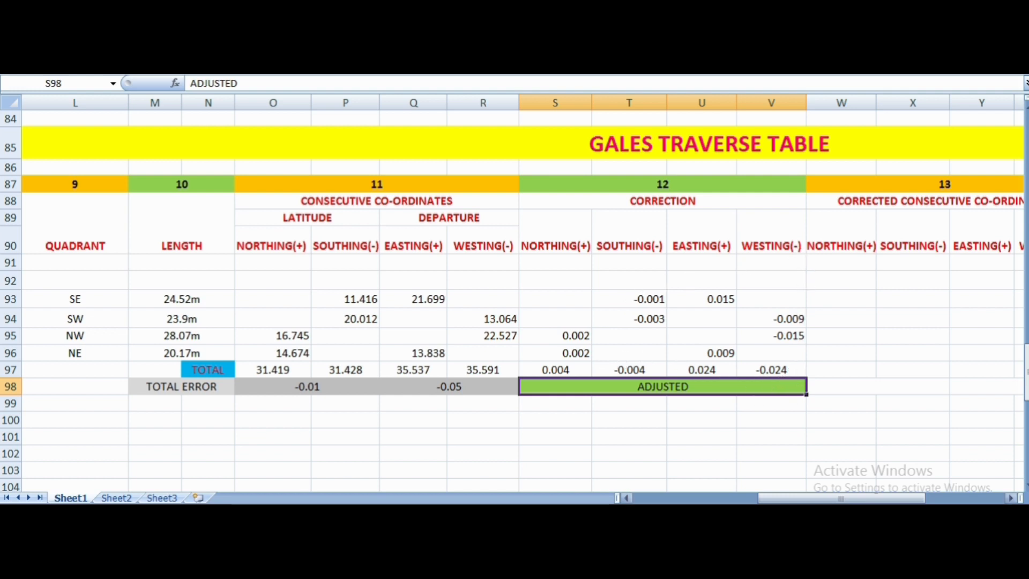
- Apply the southing correction of line AB to its southing, entering 11.415 in cell X93 as the corrected southing
left_click(1013, 498)
left_click(1013, 498)
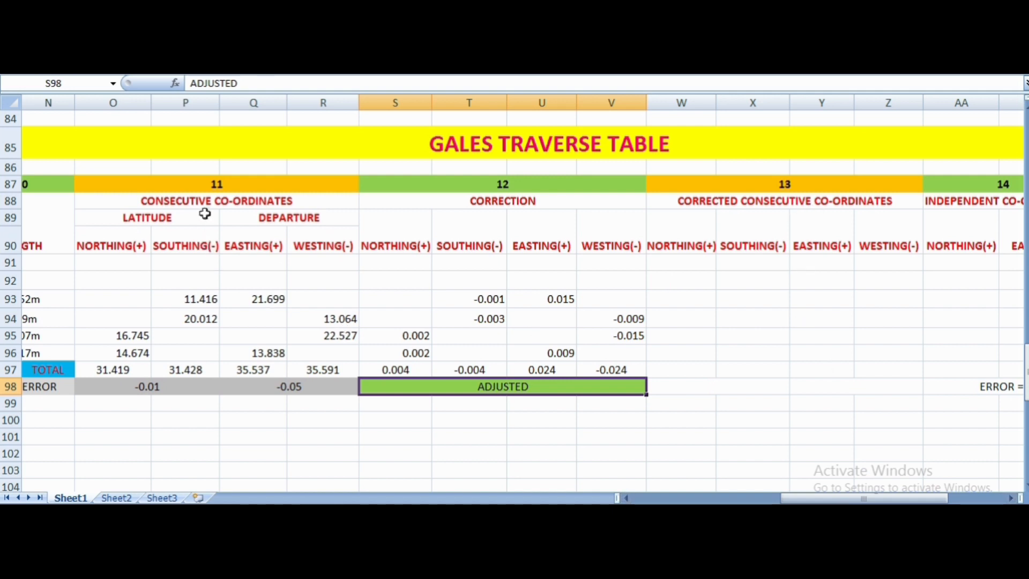
left_click(210, 303)
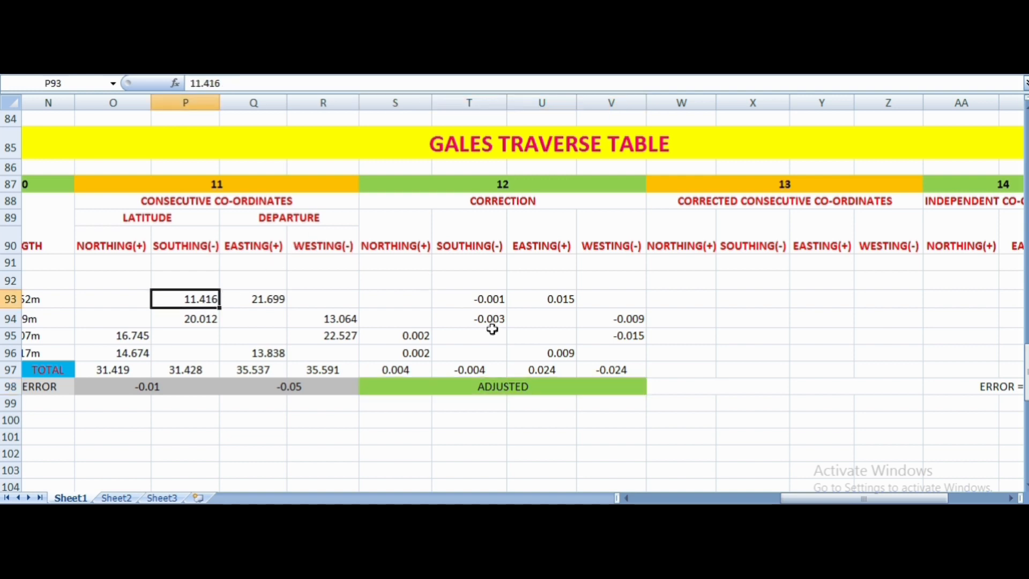
left_click(501, 303)
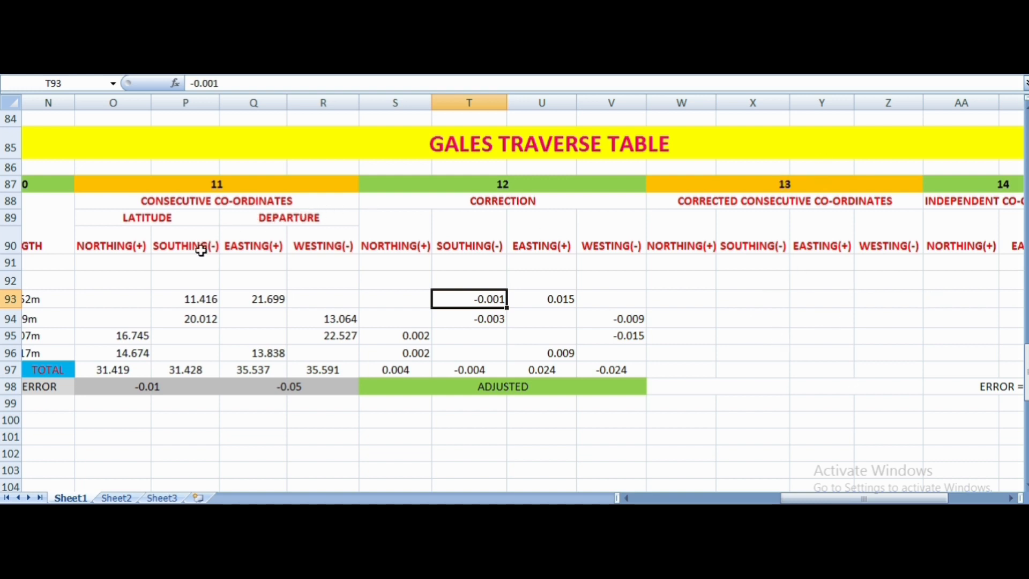
left_click(203, 303)
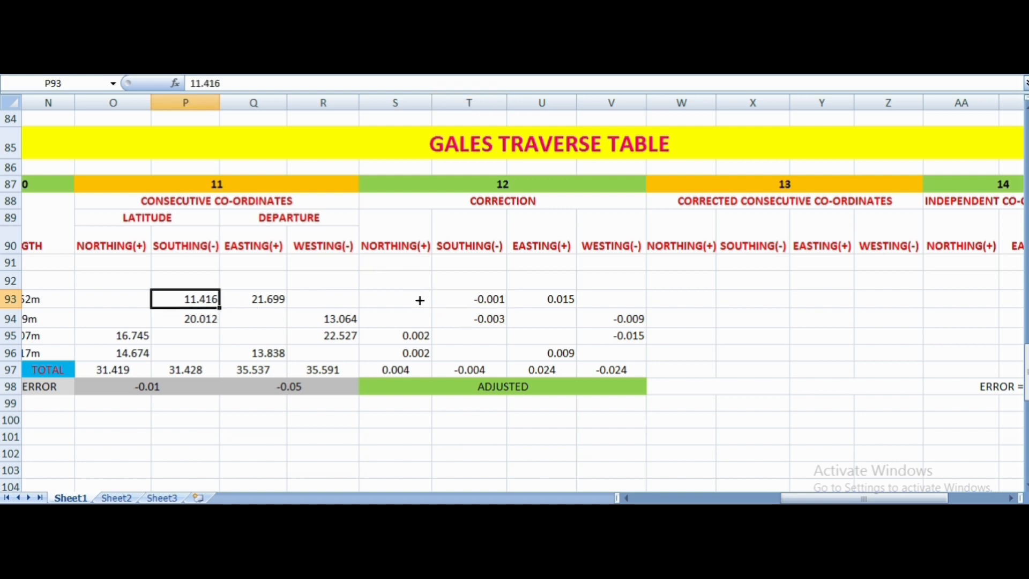
left_click(490, 304)
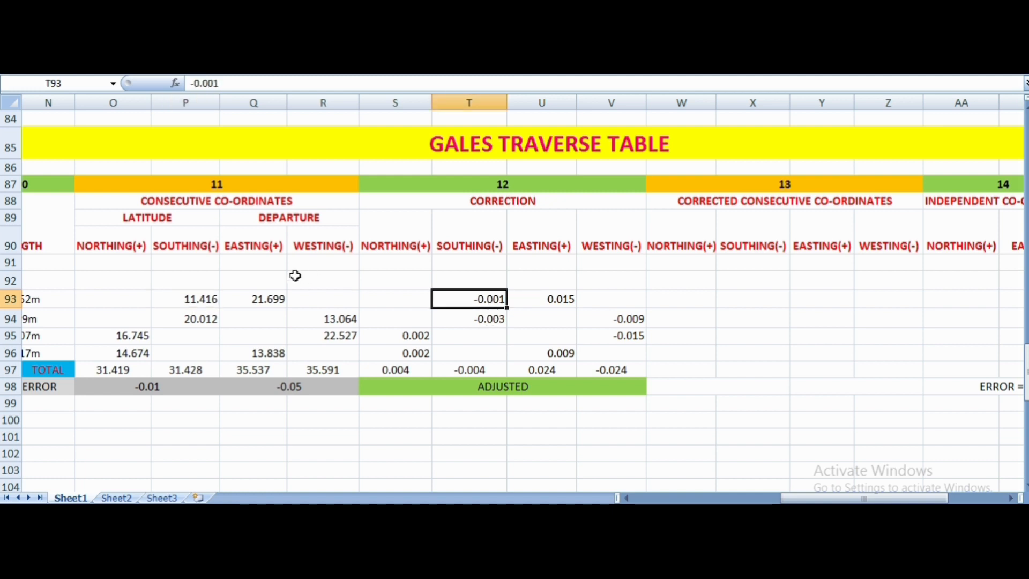
left_click(205, 303)
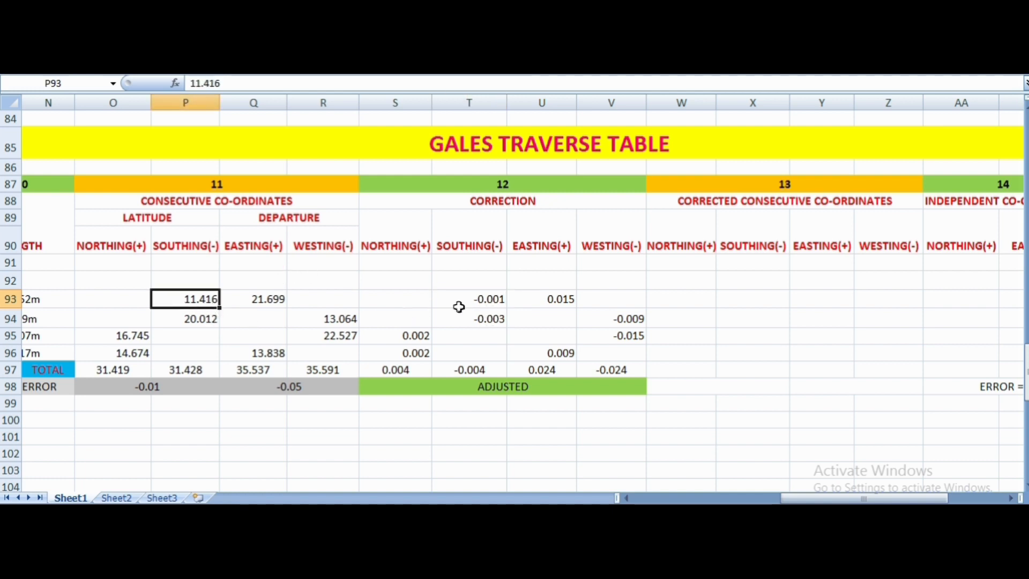
left_click(481, 296)
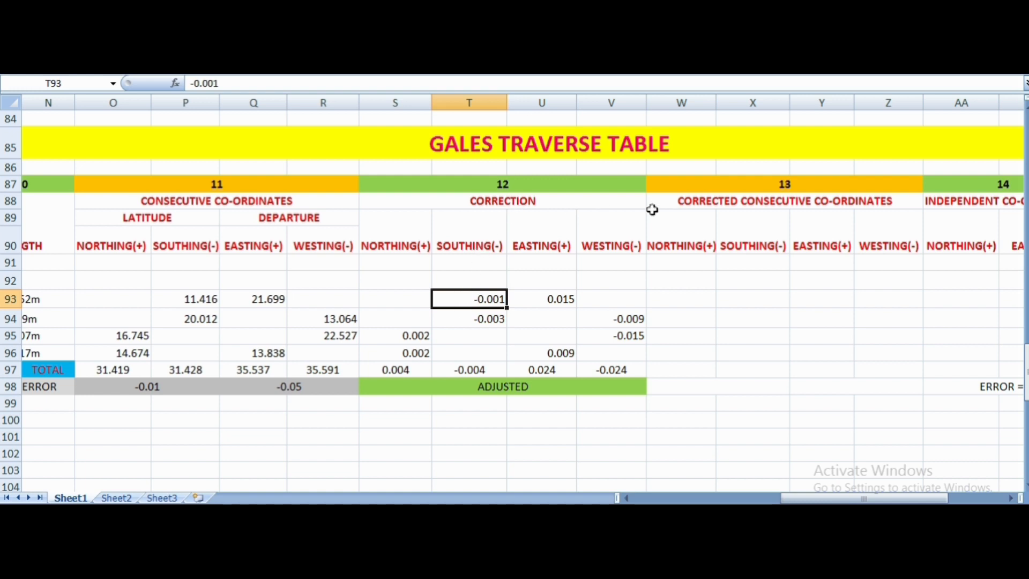
left_click(731, 300)
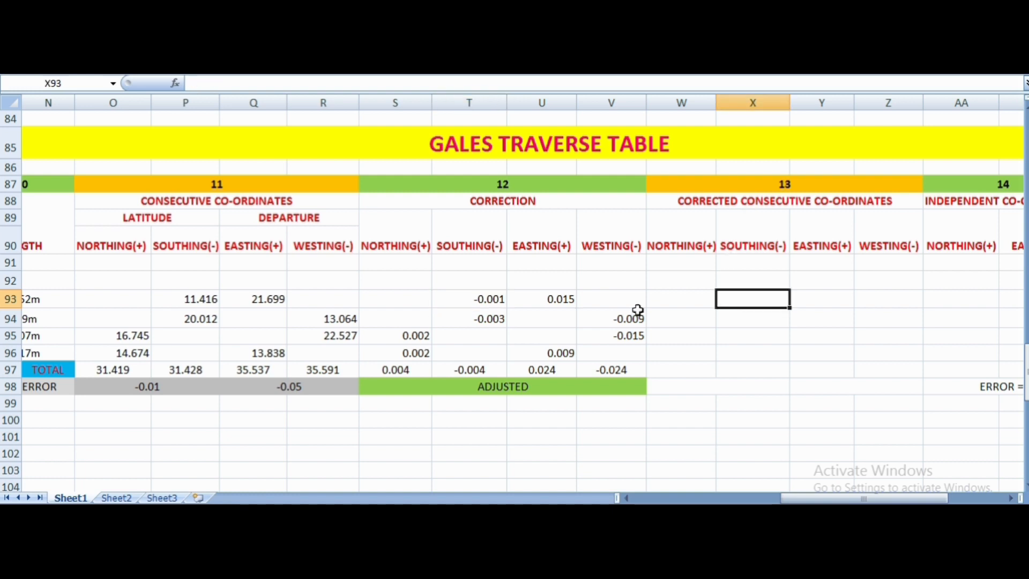
left_click(201, 303)
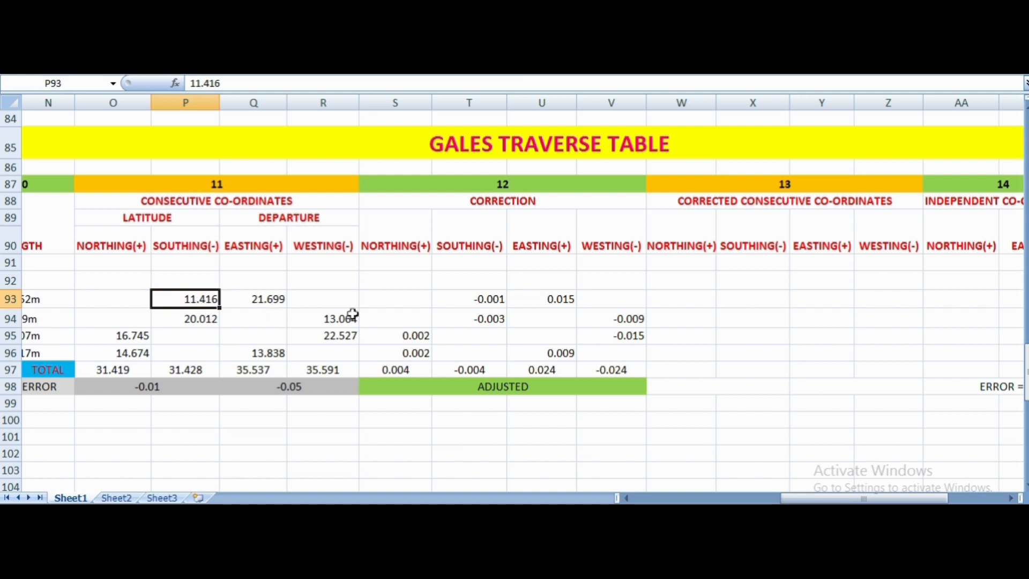
left_click(470, 303)
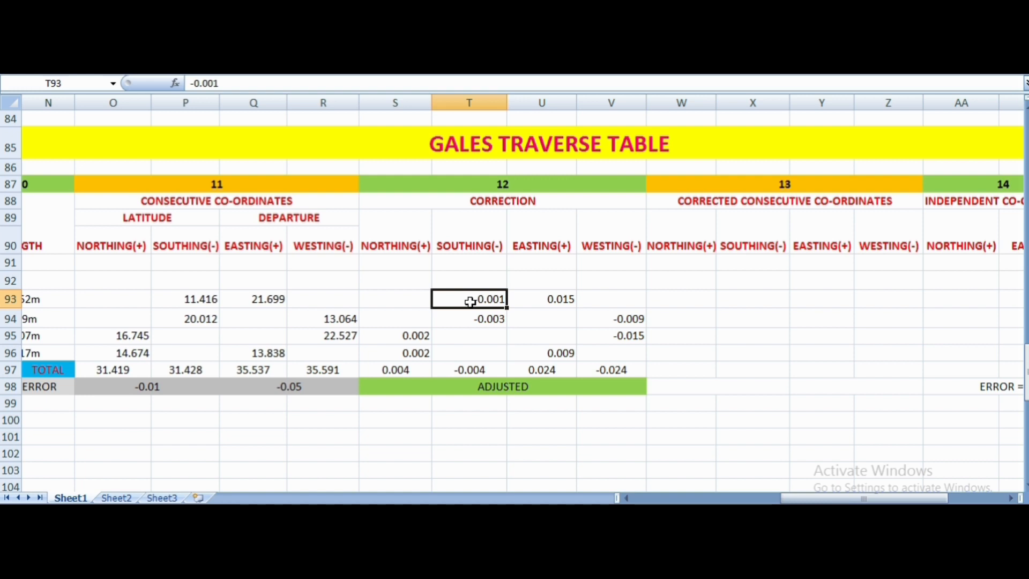
left_click(732, 306)
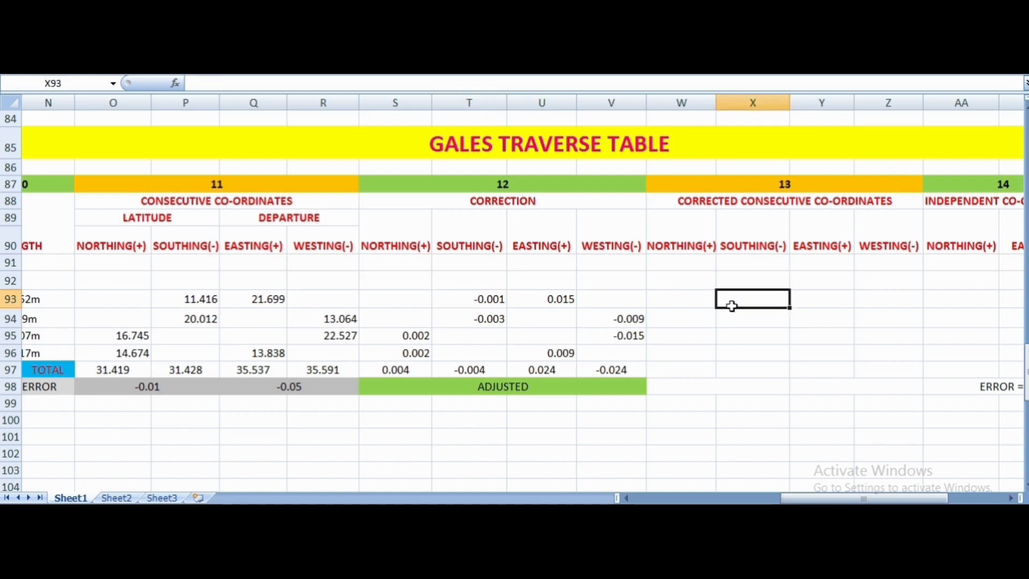
left_click(193, 298)
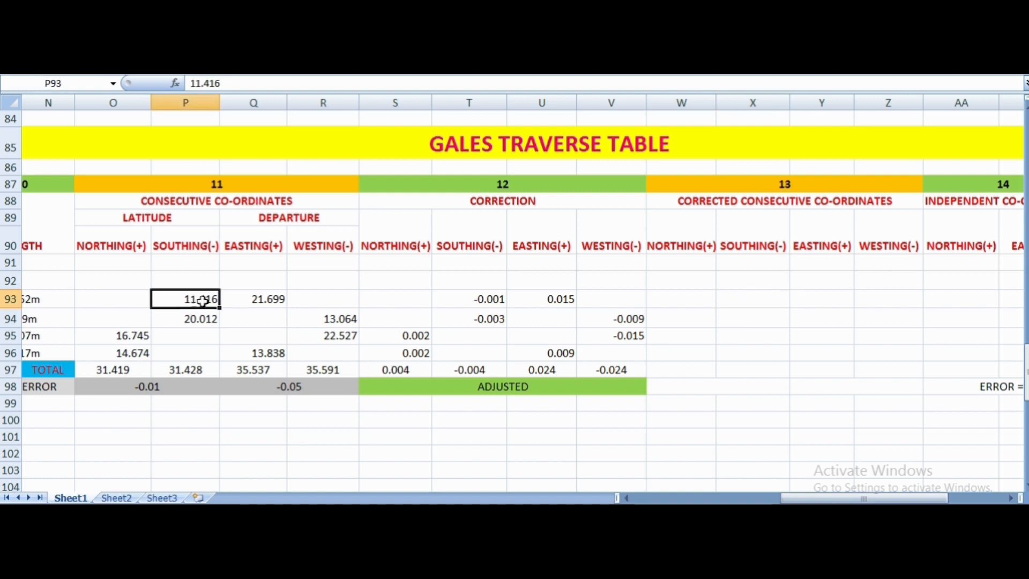
left_click(483, 301)
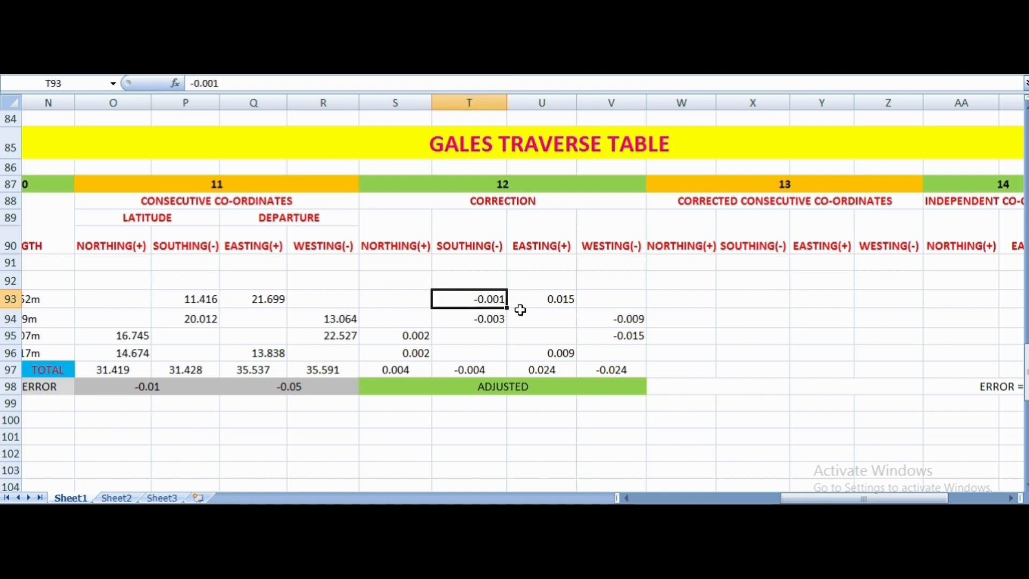
left_click(733, 303)
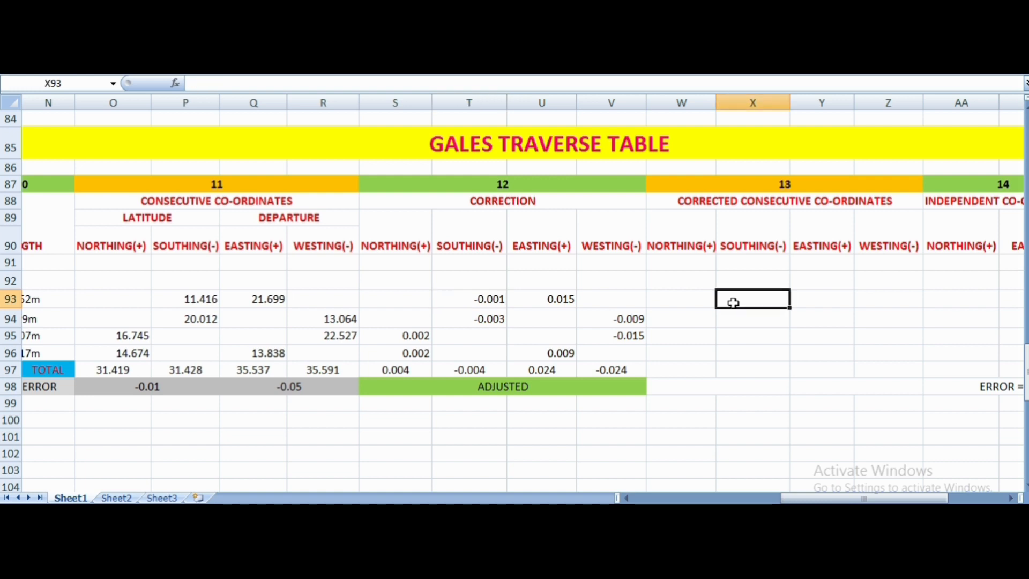
type("11")
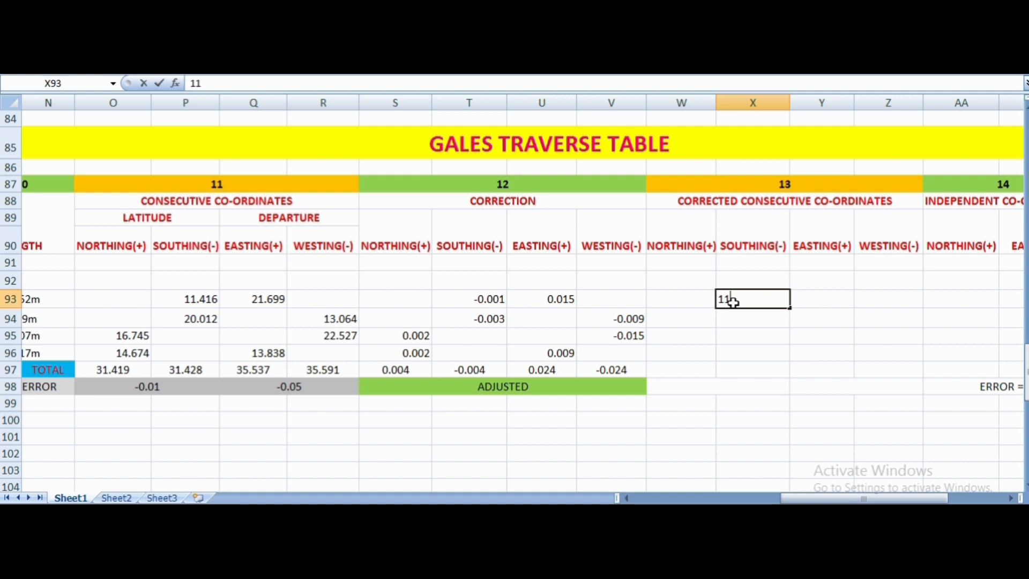
type(".41")
- Add the easting correction of line AB to its easting, entering 21.714 in cell Y93 as the corrected easting
left_click(257, 301)
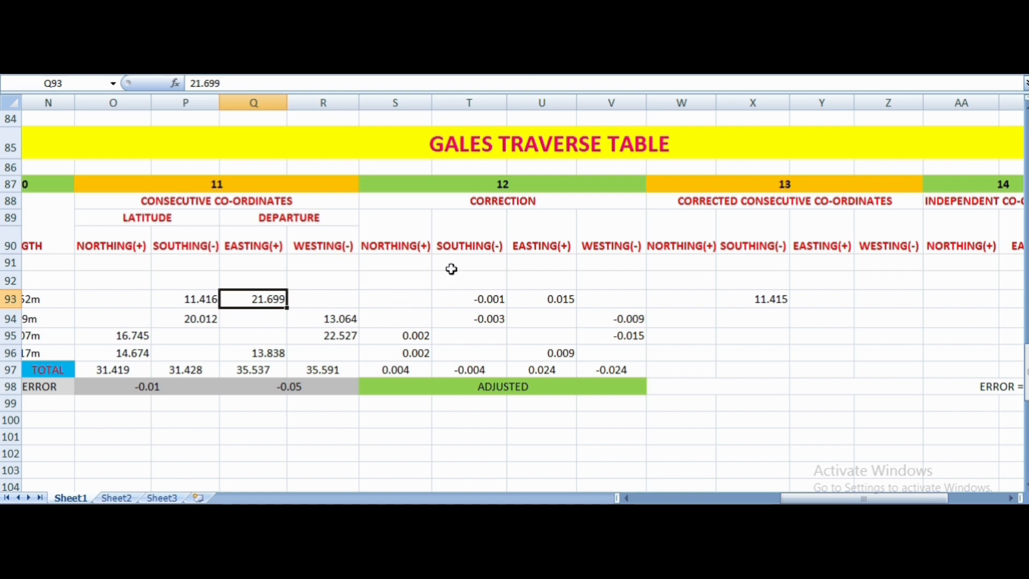
left_click(558, 301)
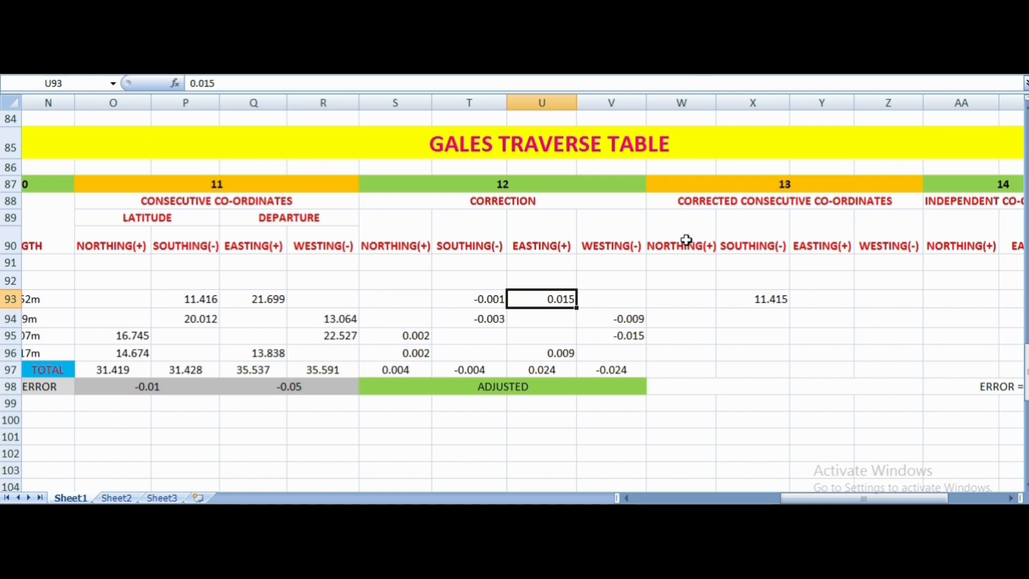
left_click(800, 300)
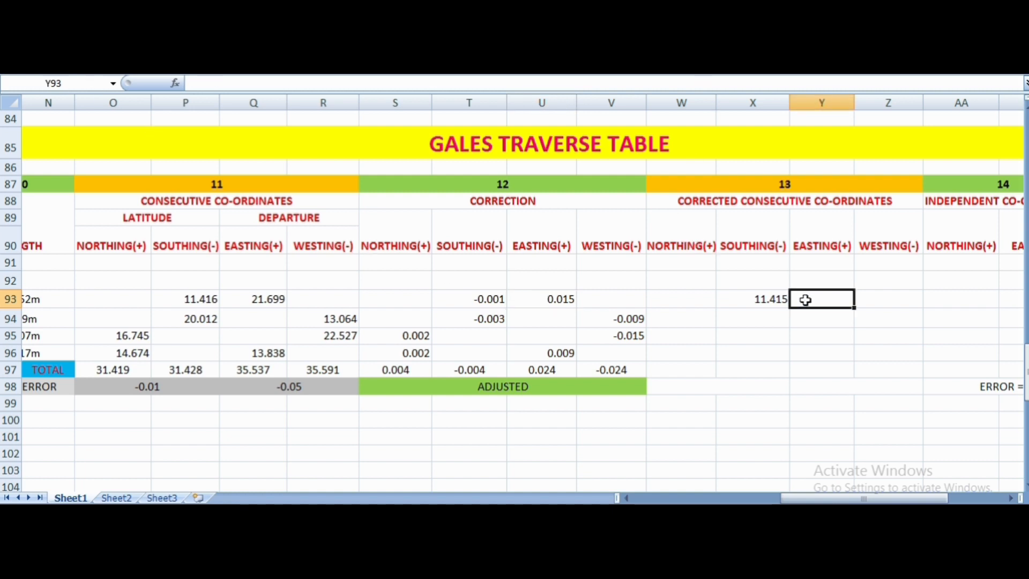
left_click(265, 301)
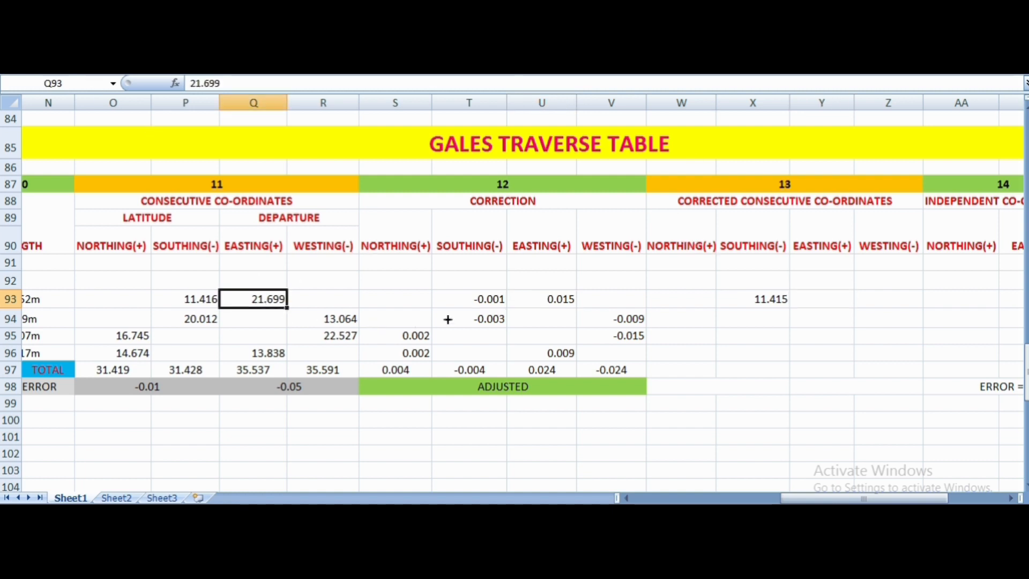
left_click(558, 303)
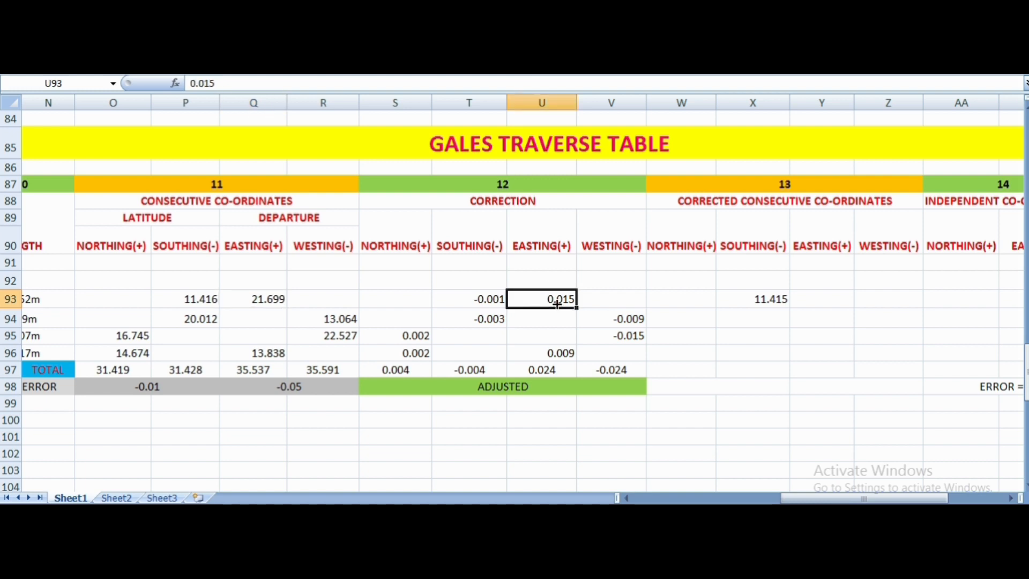
left_click(815, 299)
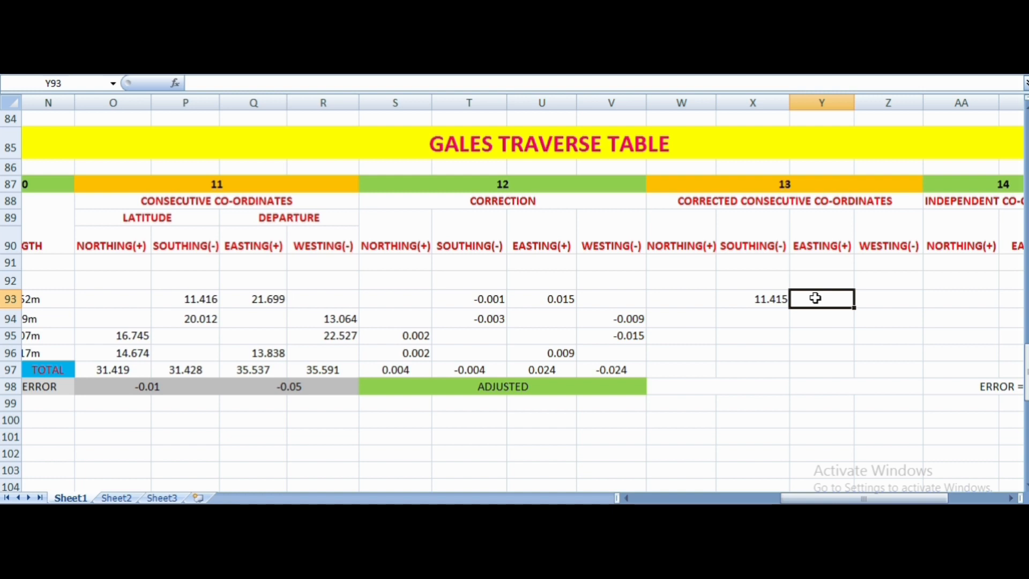
type("21")
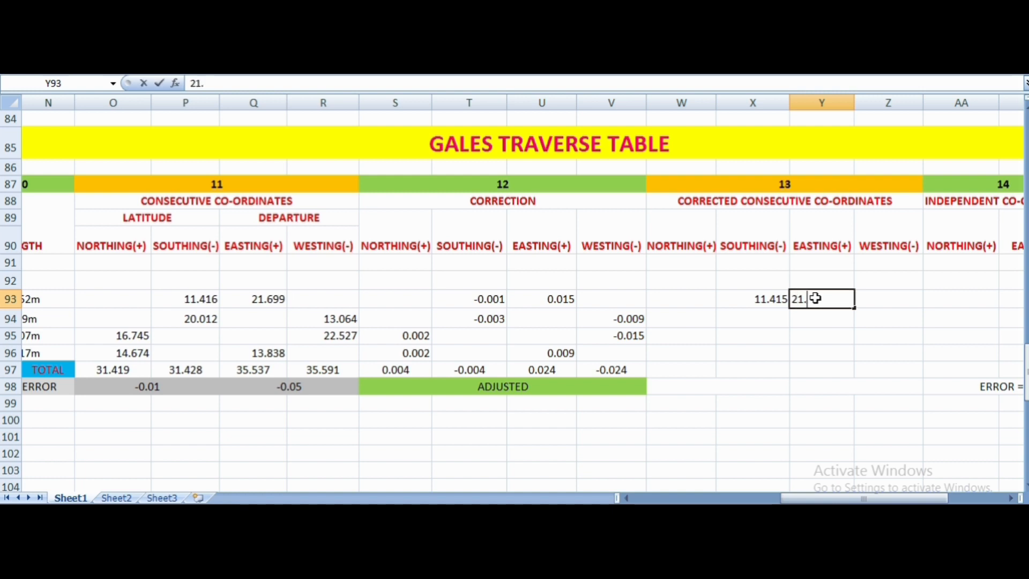
type(".714")
- Apply the southing correction of line BC to its southing, entering 20.009 in cell X94 as the corrected southing
left_click(196, 320)
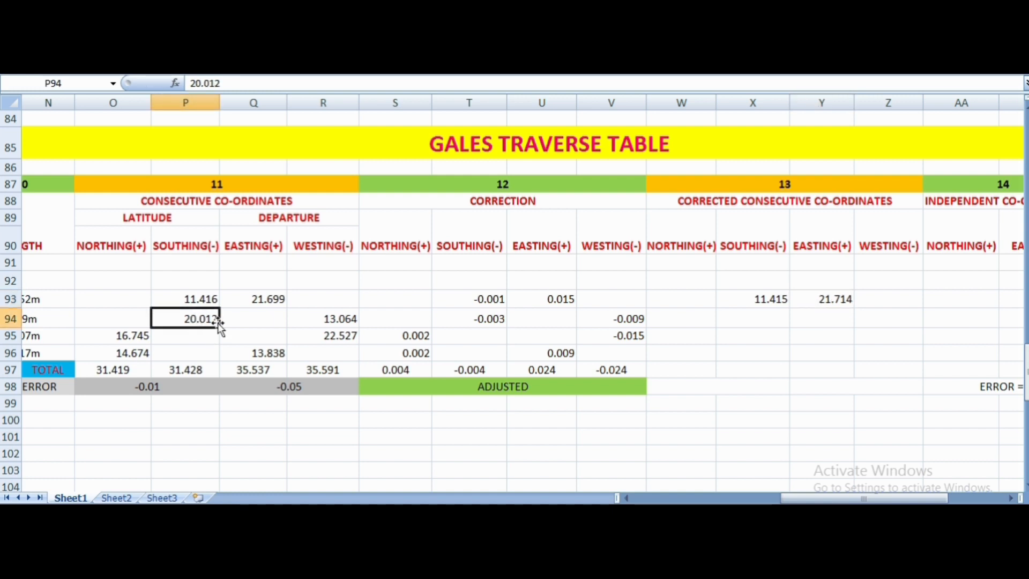
left_click(499, 321)
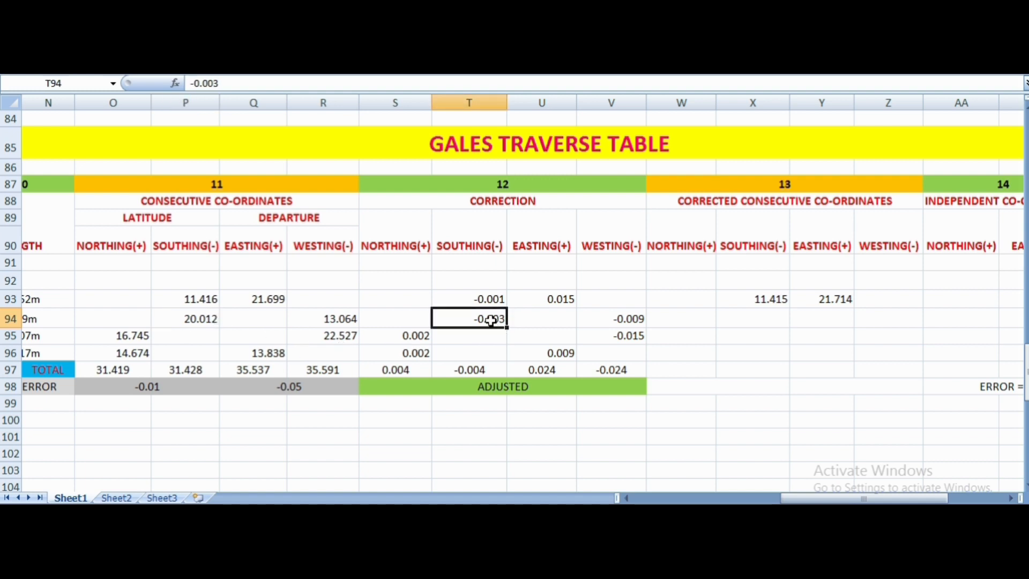
left_click(206, 318)
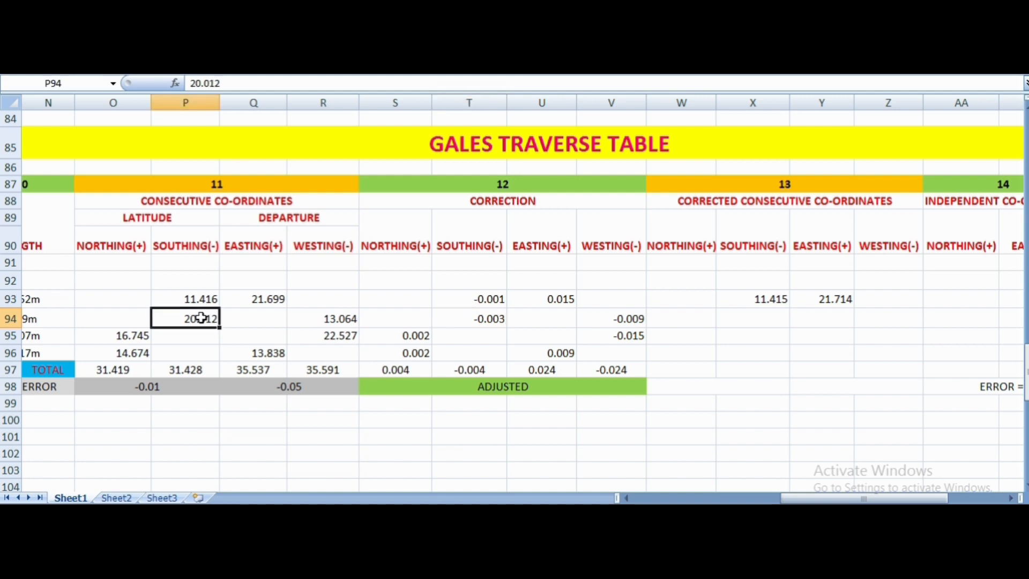
left_click(486, 320)
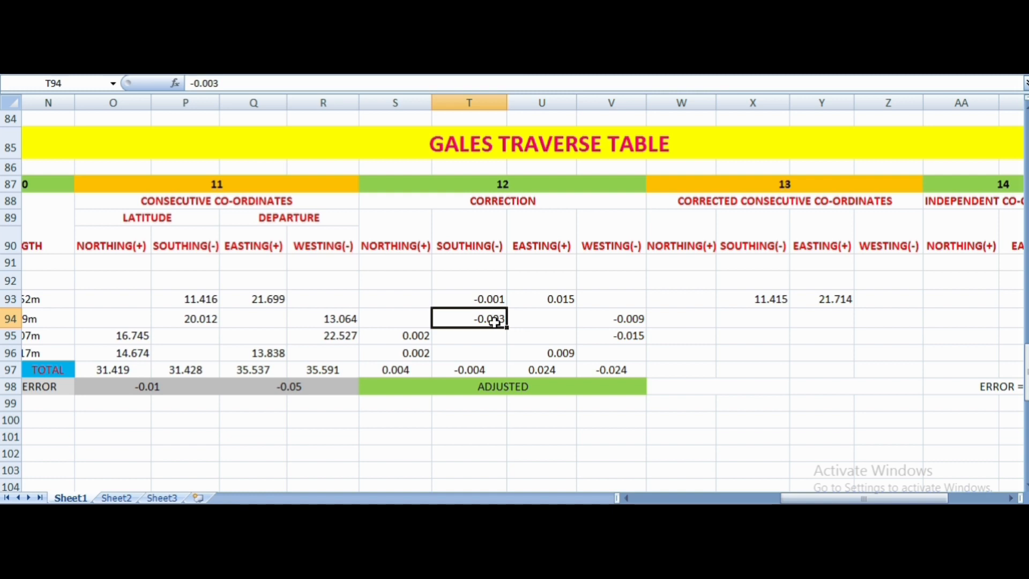
left_click(747, 321)
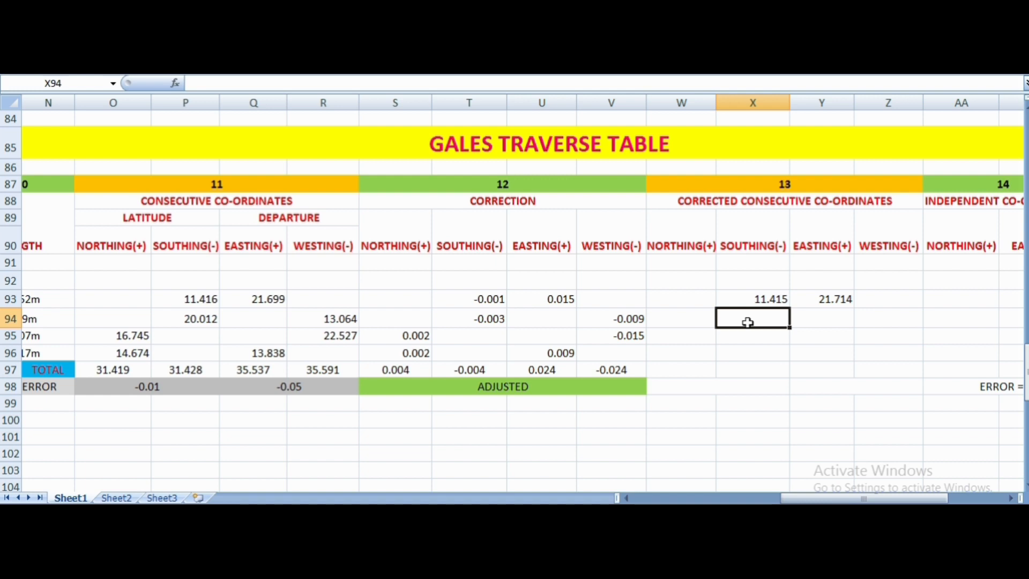
type("20.00")
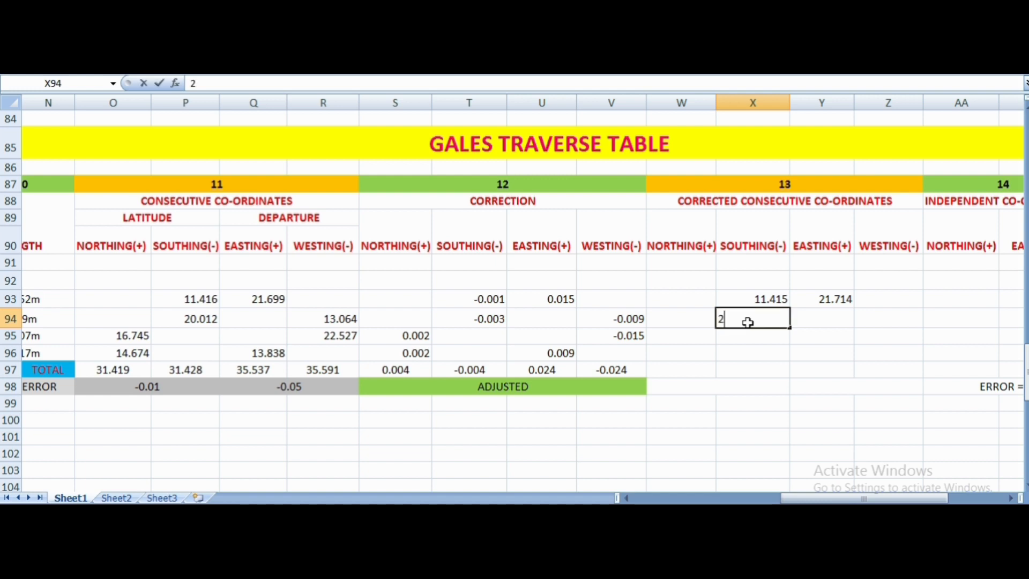
type("9")
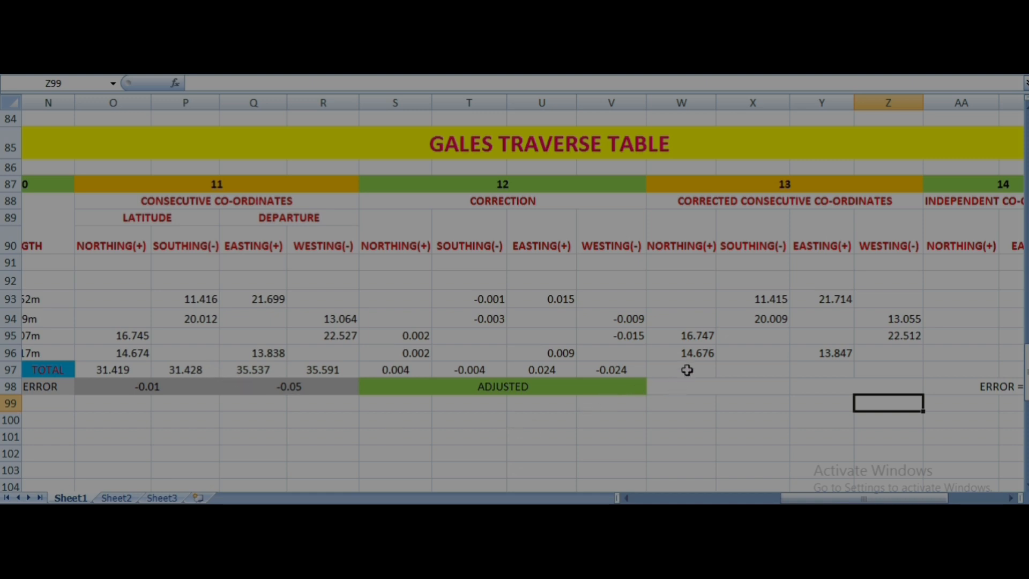
- Total the corrected northings and the corrected southings, entering 31.42 in both W97 and X97
left_click(687, 370)
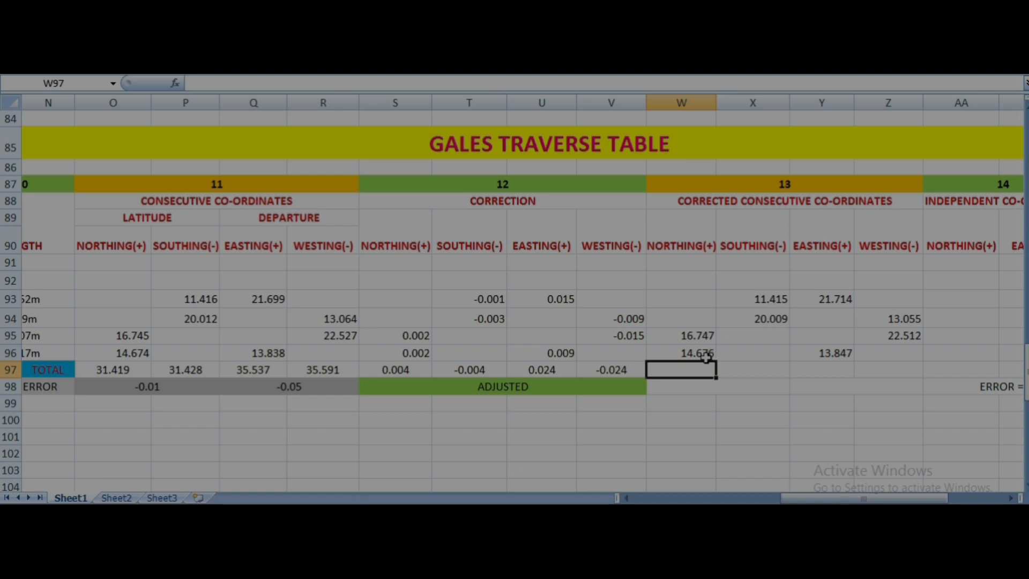
type("31,42")
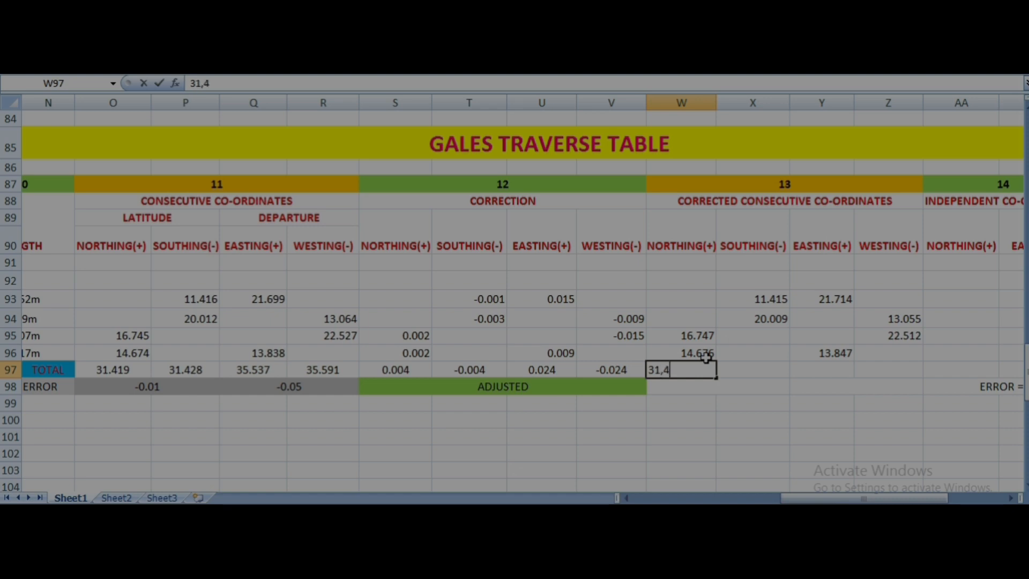
key("BackSpace")
key("BackSpace")
key("BackSpace")
type(".42")
left_click(758, 371)
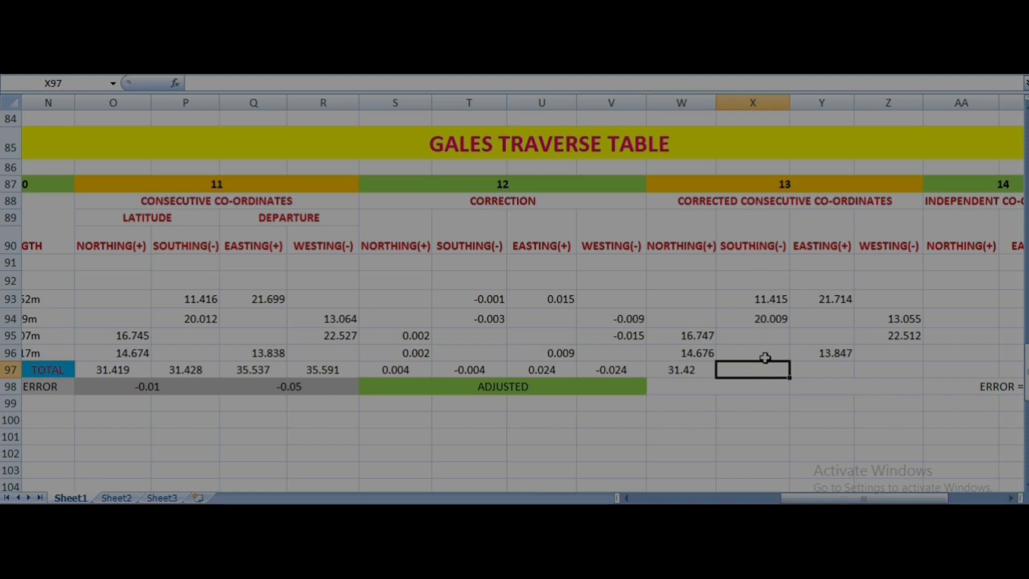
type("31.42")
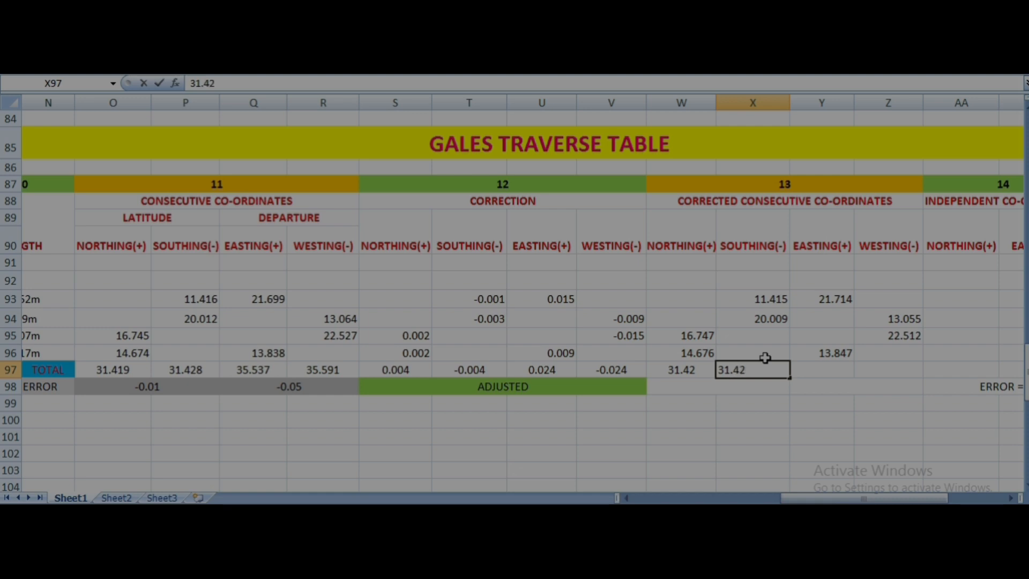
- Total the corrected eastings and the corrected westings, entering 35.56 in both Y97 and Z97
left_click(812, 371)
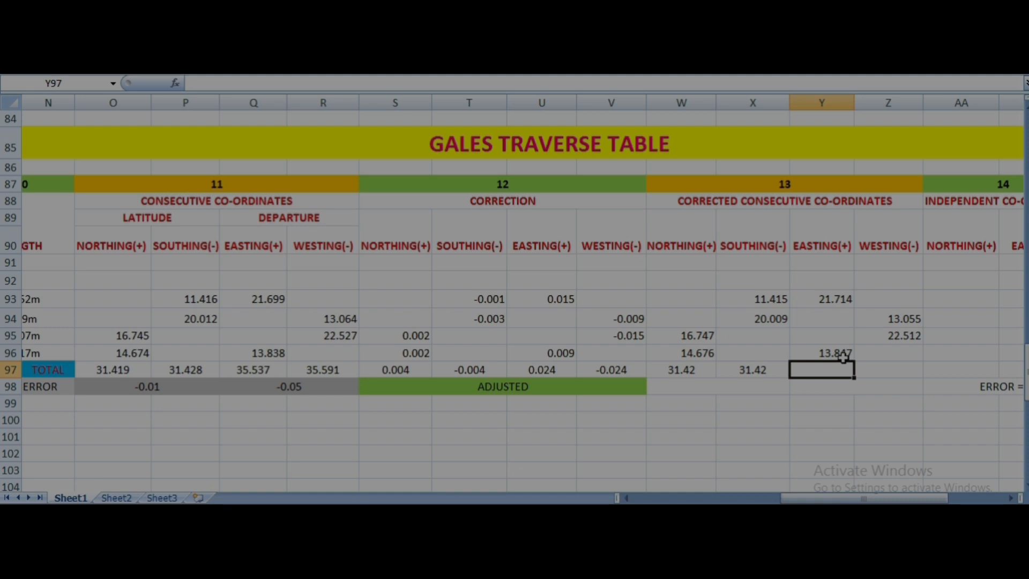
type("35.56")
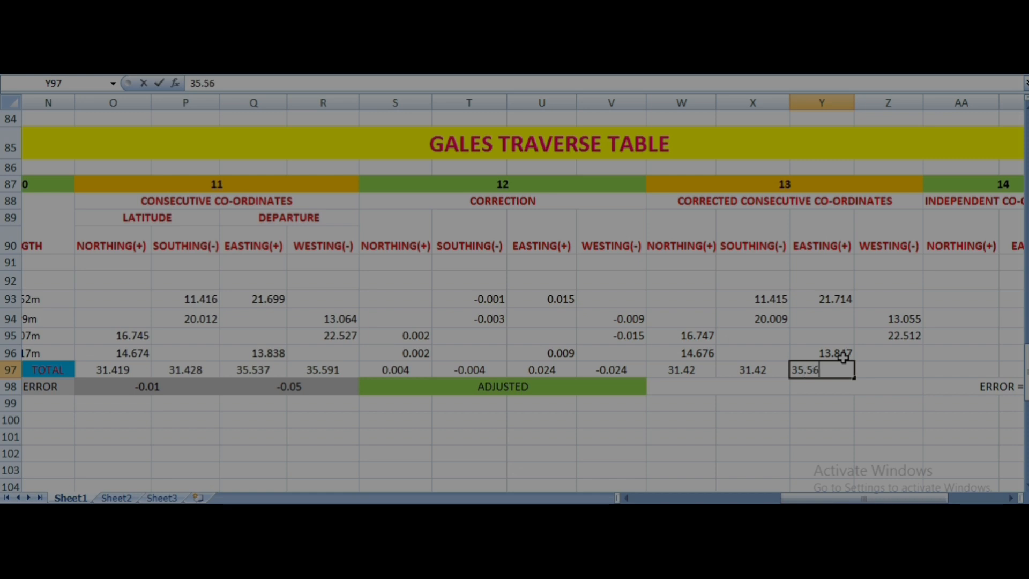
left_click(884, 369)
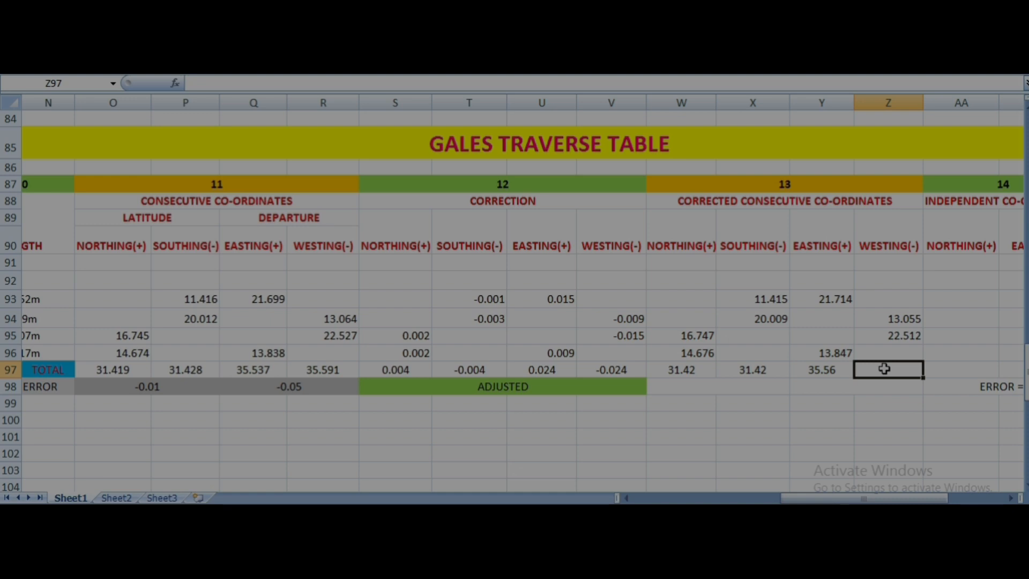
type("3")
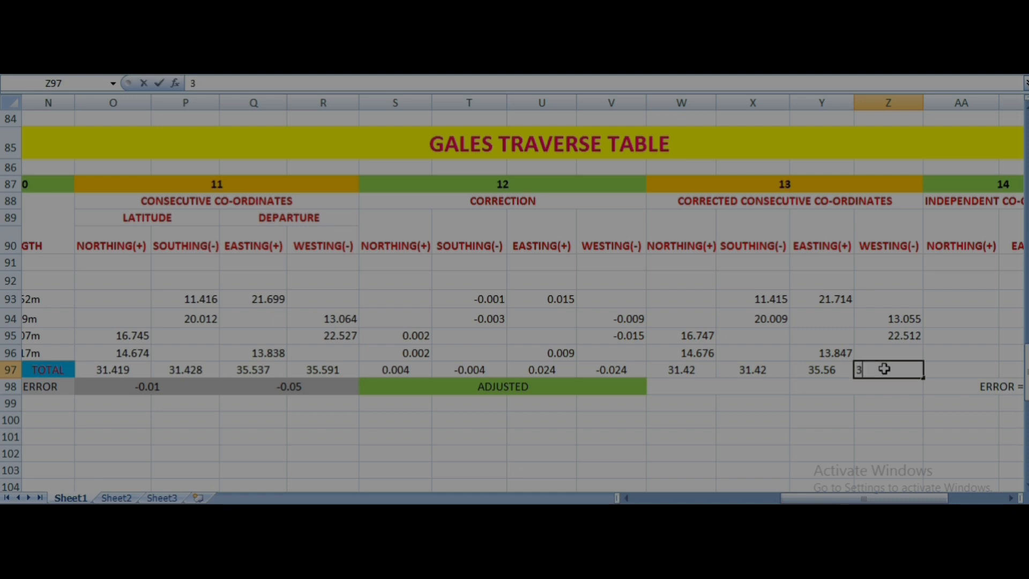
type("5.56")
- Compare the corrected totals and enter the errors in row 98: 0.000 for northing and southing, 0 for easting and westing
left_click(685, 370)
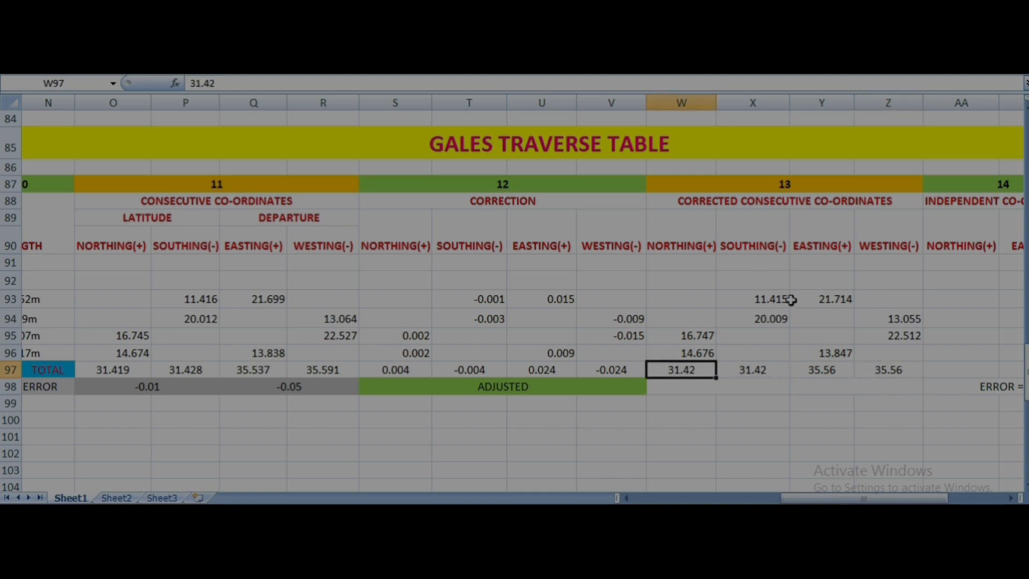
left_click(769, 370)
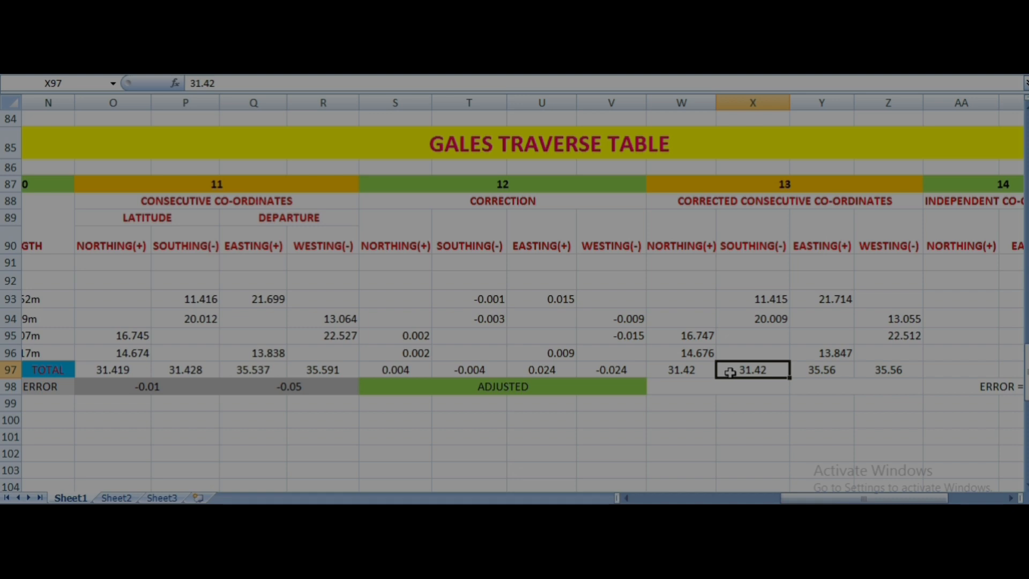
left_click(722, 387)
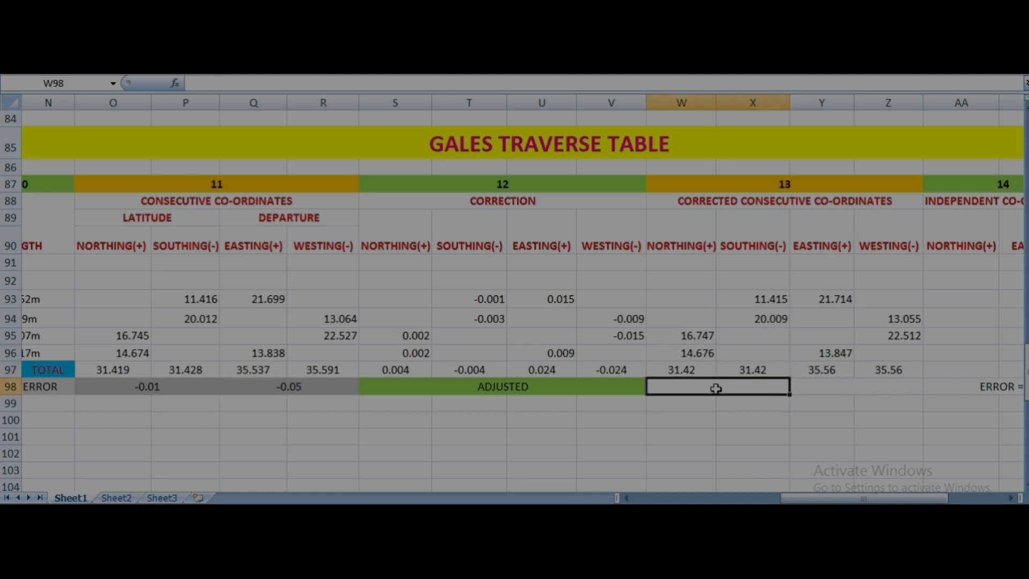
type("0.000")
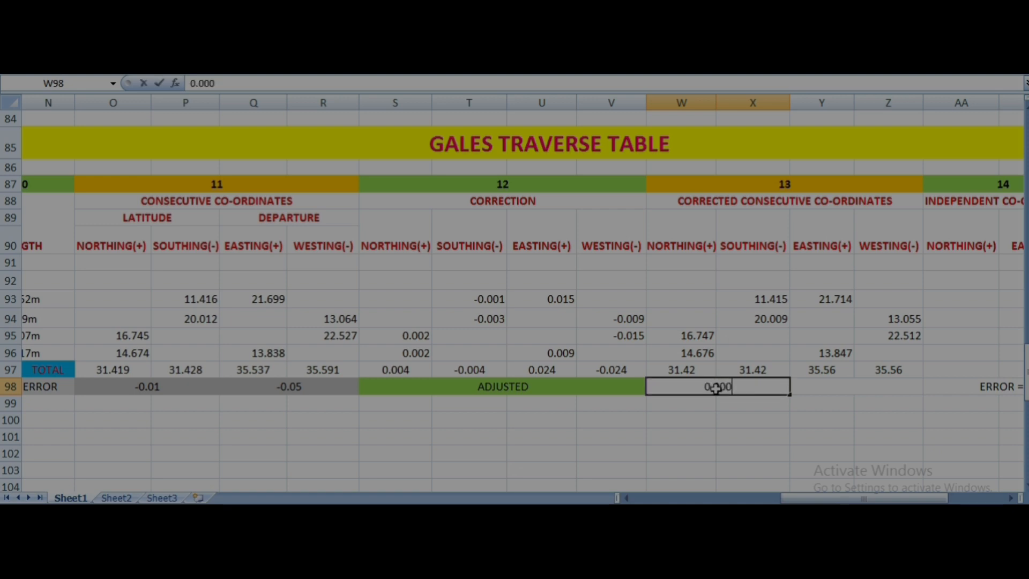
left_click(867, 388)
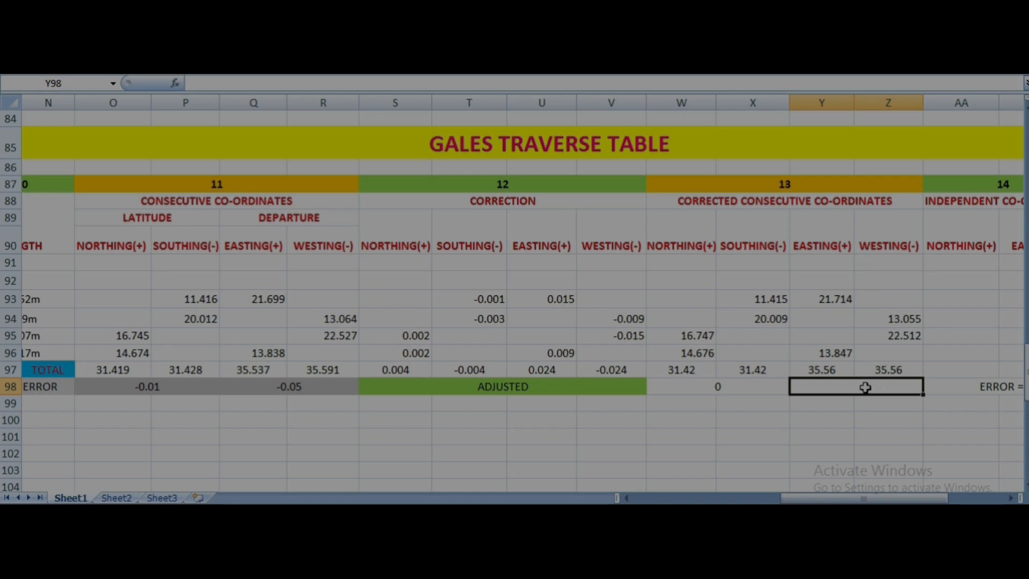
type("0")
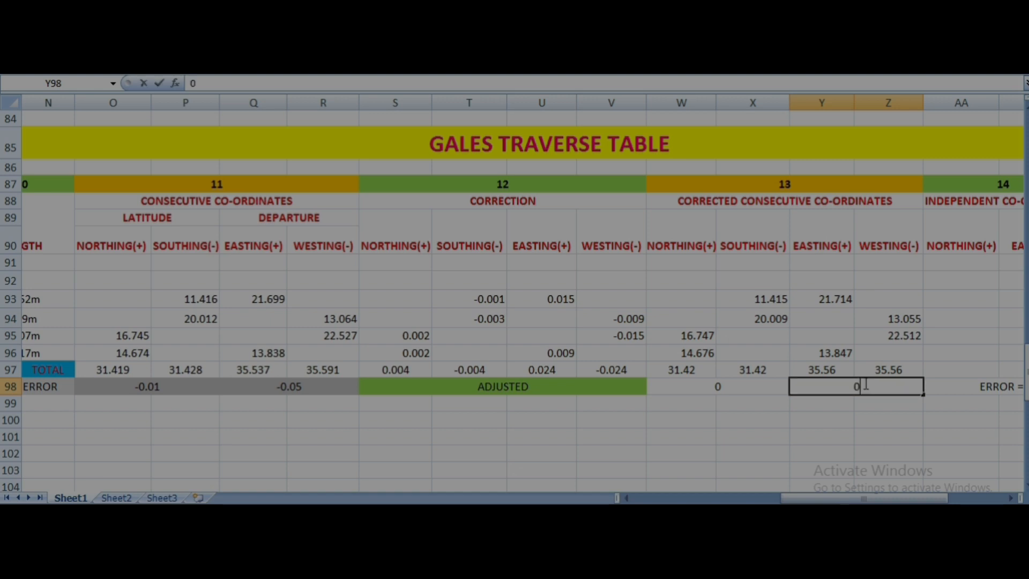
left_click(935, 465)
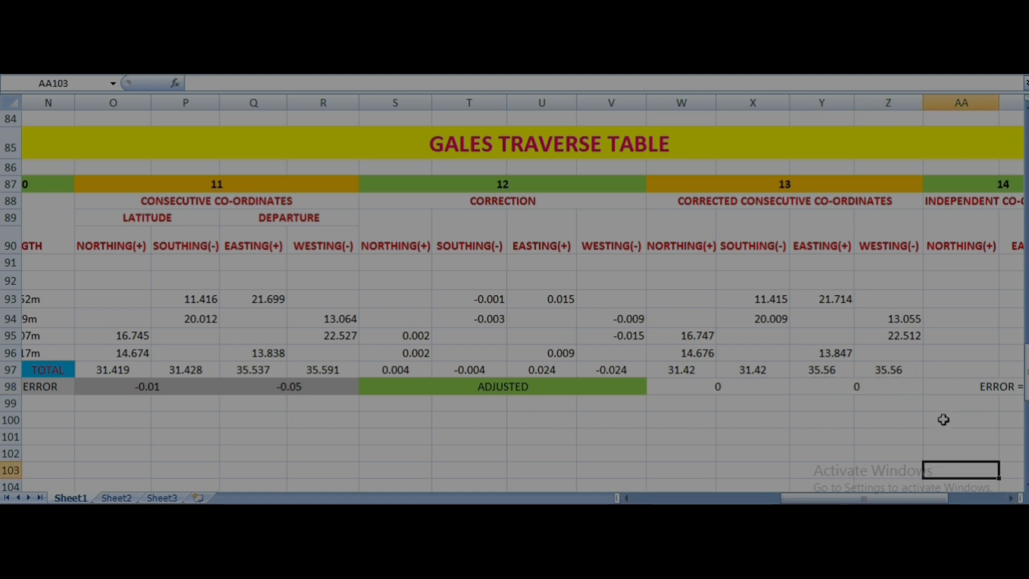
- Examine the Independent Co-ordinates columns, the traverse's point and line columns, and the starting northing and easting cells in row 92
left_click(1008, 498)
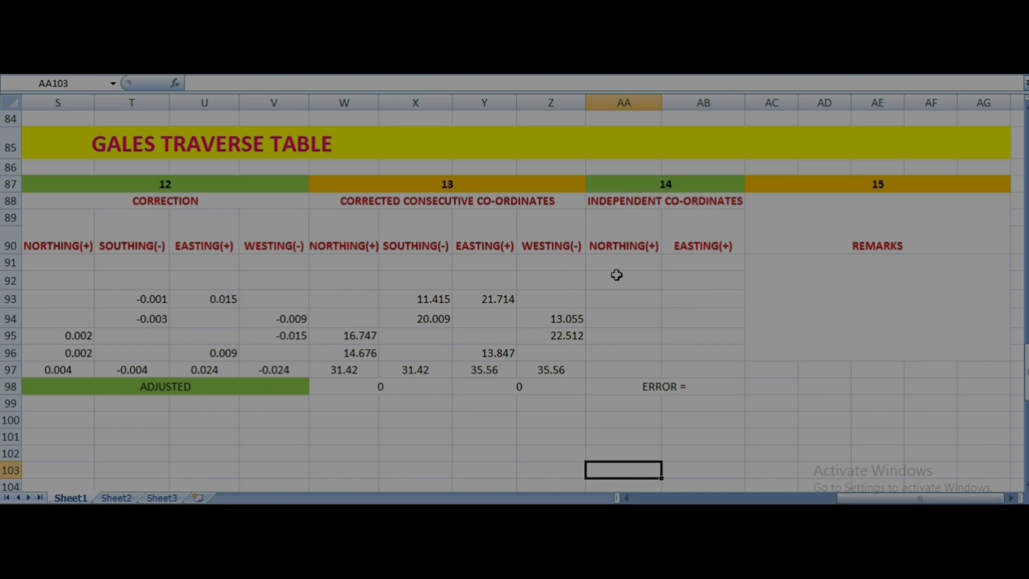
left_click(632, 231)
left_click(717, 239)
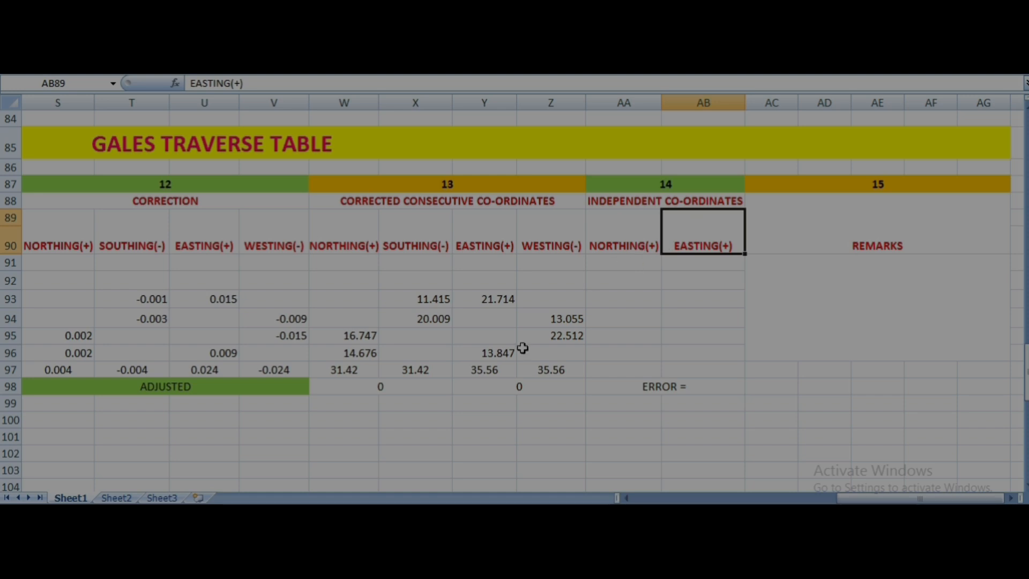
left_click(627, 499)
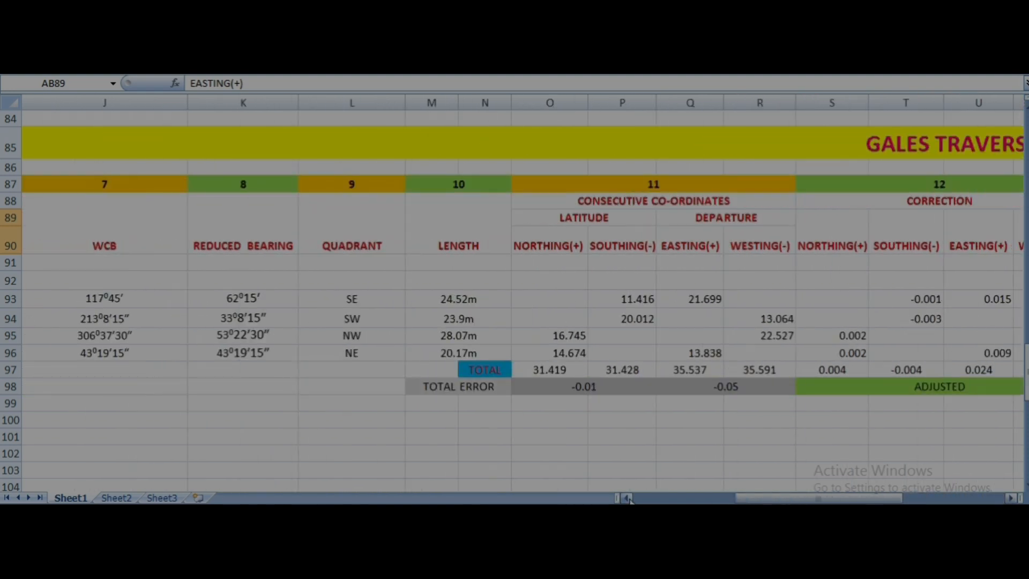
left_click(627, 498)
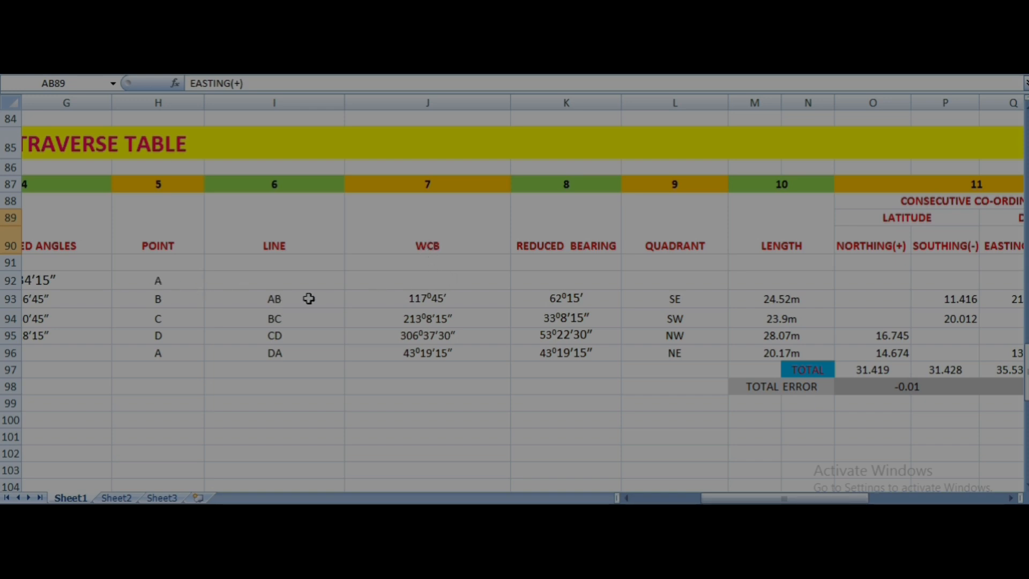
left_click(1011, 497)
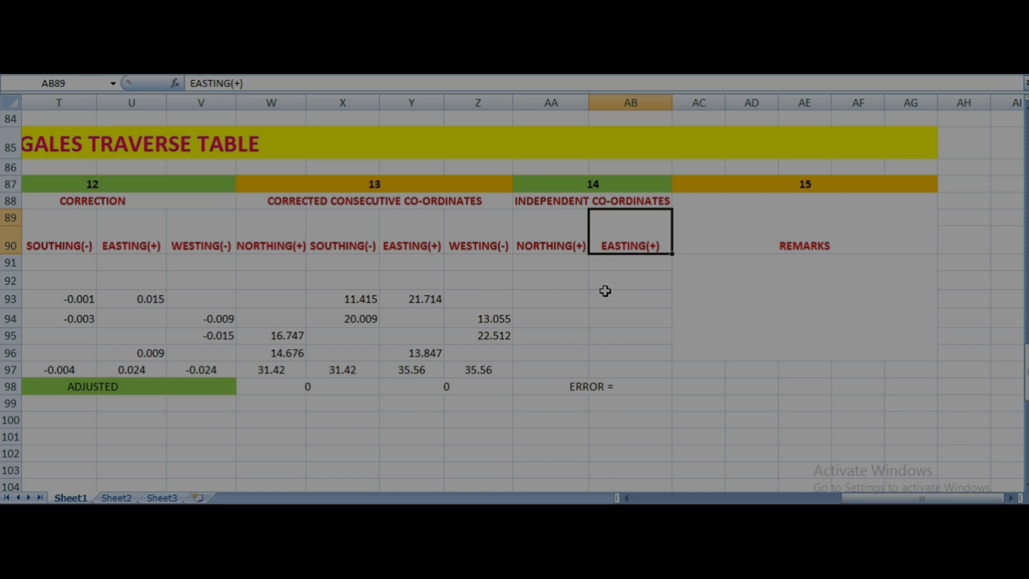
left_click(562, 283)
left_click(611, 287)
left_click(567, 287)
left_click(597, 279)
left_click(581, 279)
left_click(596, 279)
left_click(571, 279)
left_click(624, 283)
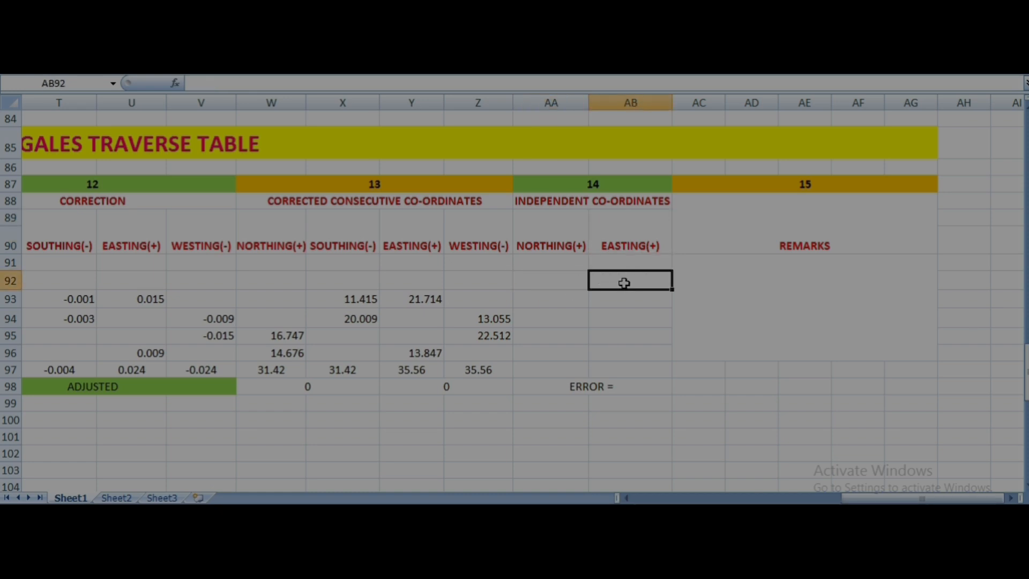
- Enter the independent co-ordinates of starting point A in row 92: northing 200 in AA92 and easting 100 in AB92
left_click(565, 280)
type("200")
left_click(613, 281)
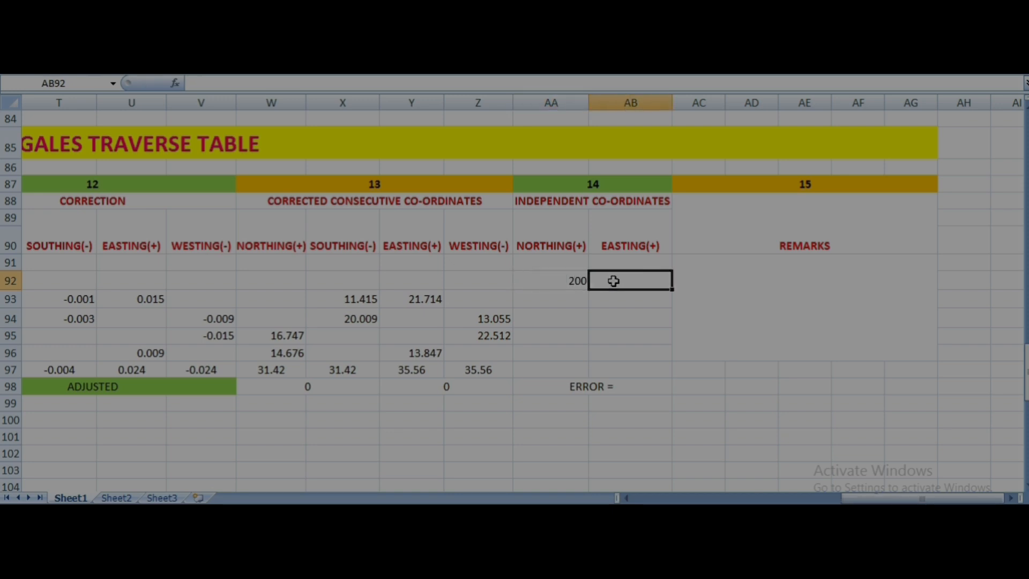
type("100")
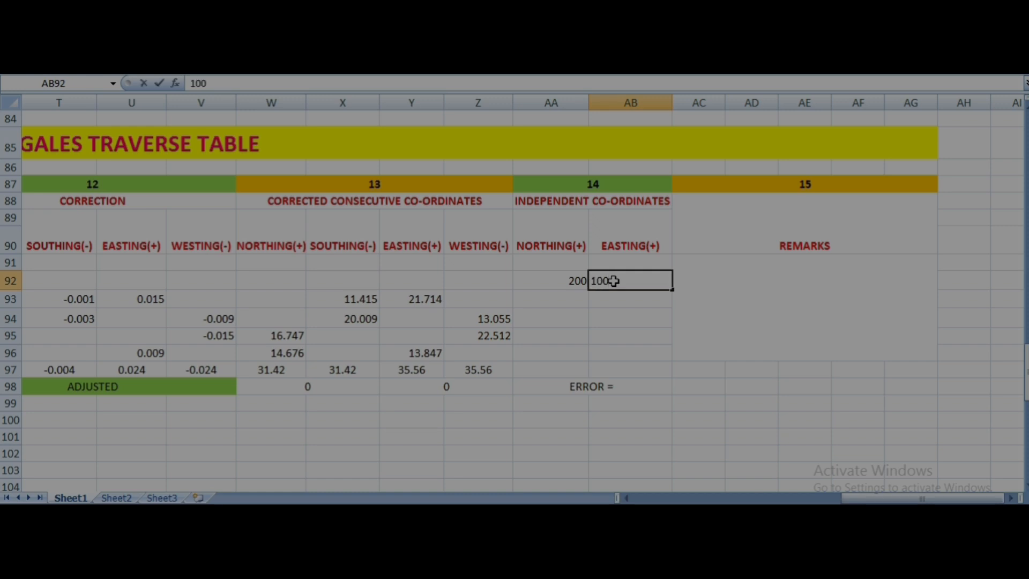
left_click(571, 319)
- Review point A's starting independent co-ordinates in row 92 alongside the northing and easting cells in row 97
left_click(570, 302)
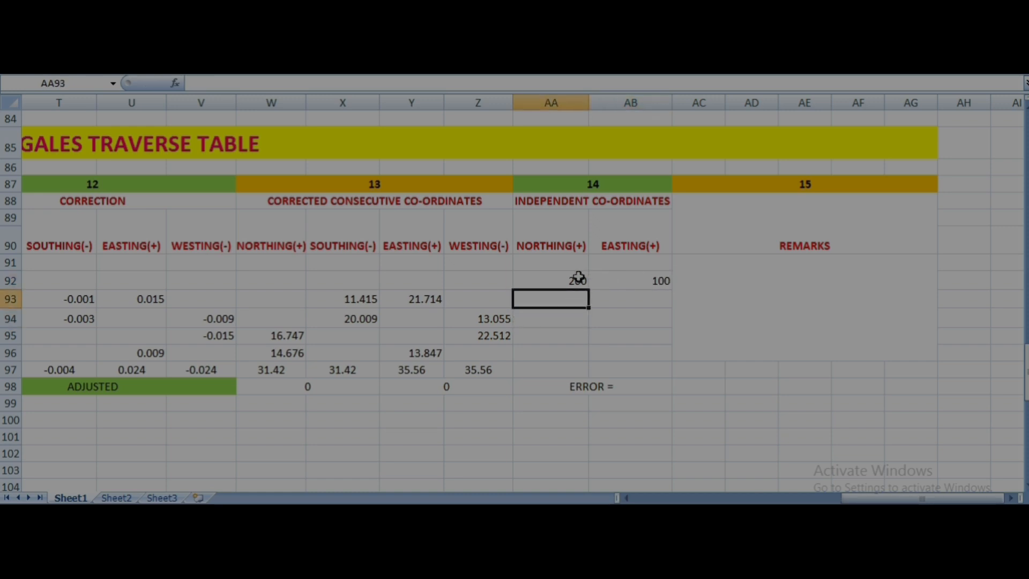
left_click(580, 280)
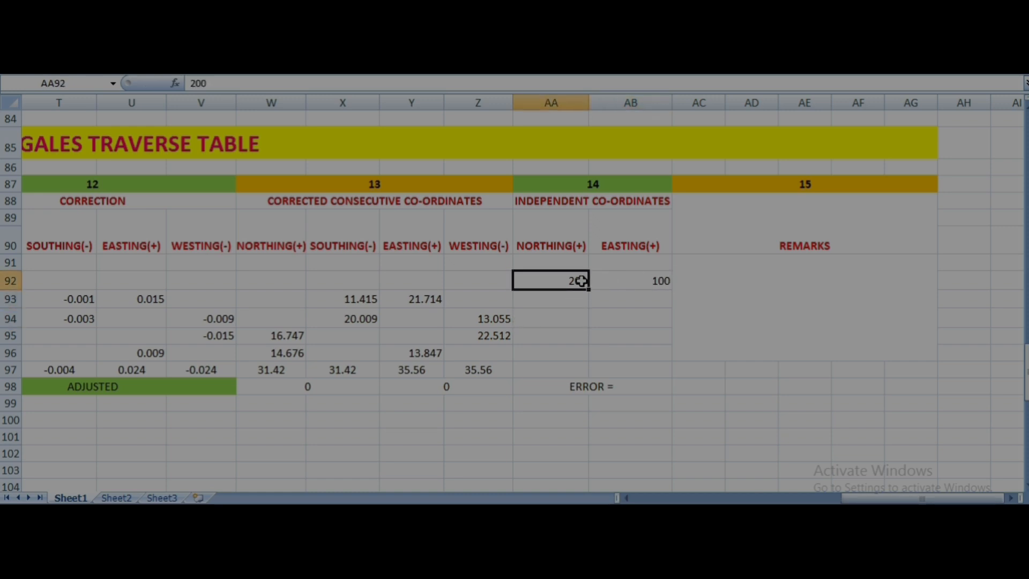
left_click(625, 277)
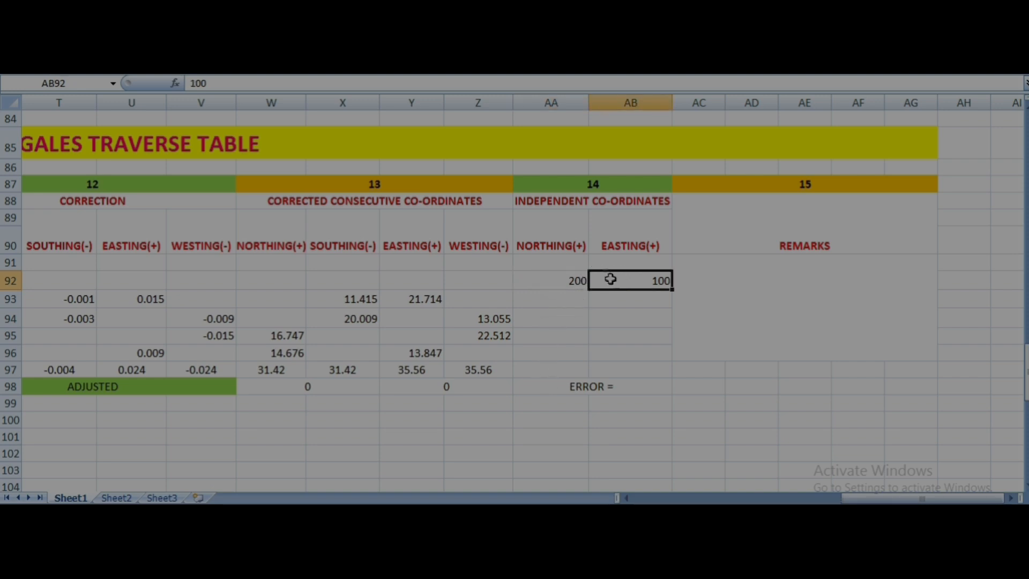
left_click(557, 371)
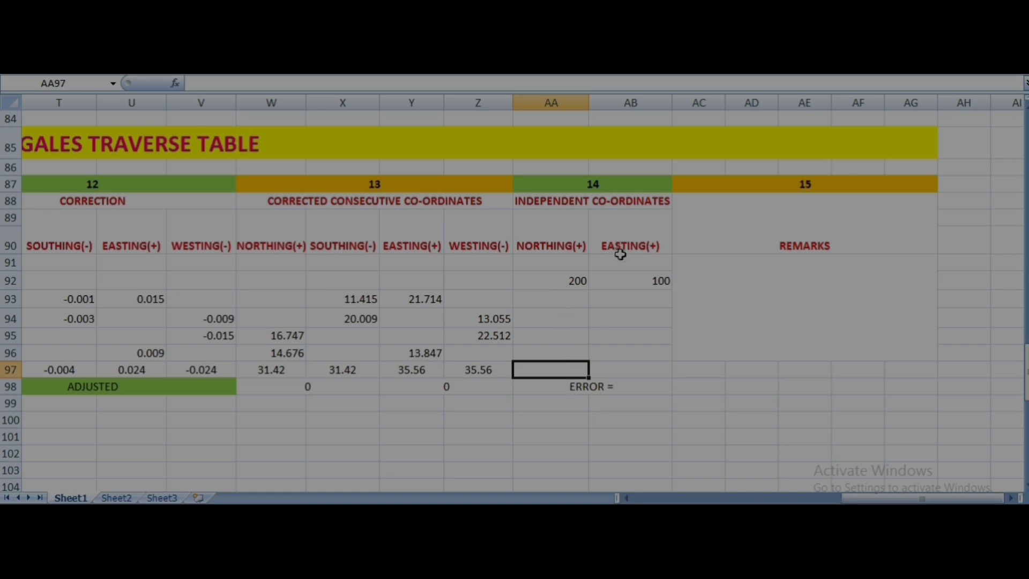
left_click(636, 369)
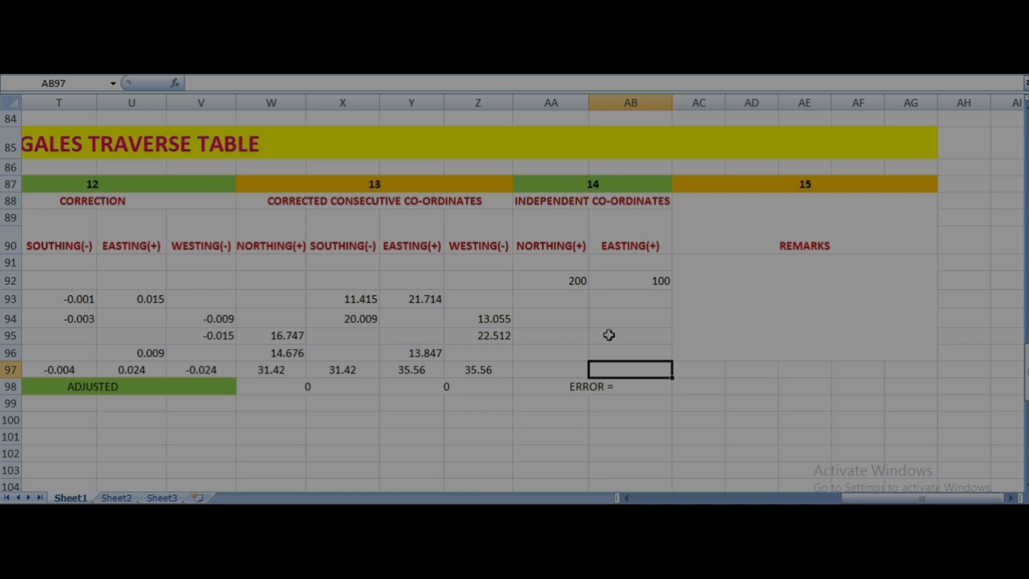
- Examine the starting co-ordinates in row 92 alongside the signed Corrected Consecutive and Independent Co-ordinates columns, including the southing in X93
left_click(580, 284)
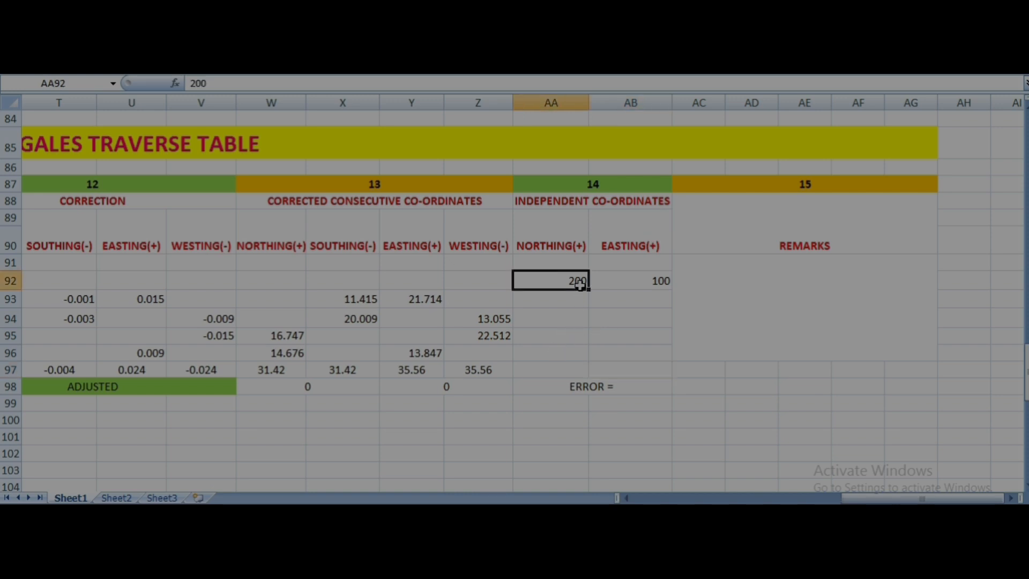
left_click(622, 289)
left_click(578, 305)
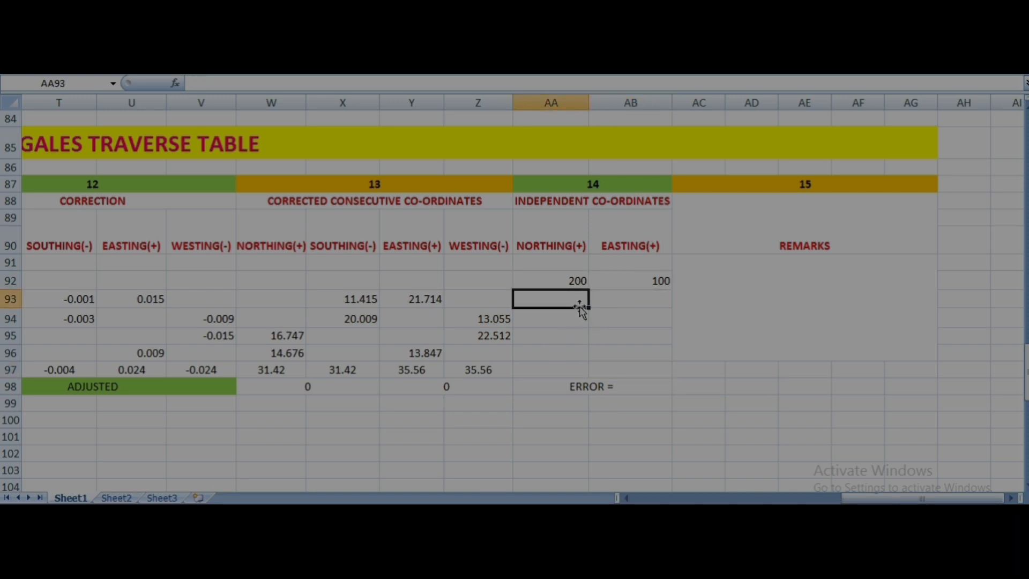
left_click(577, 279)
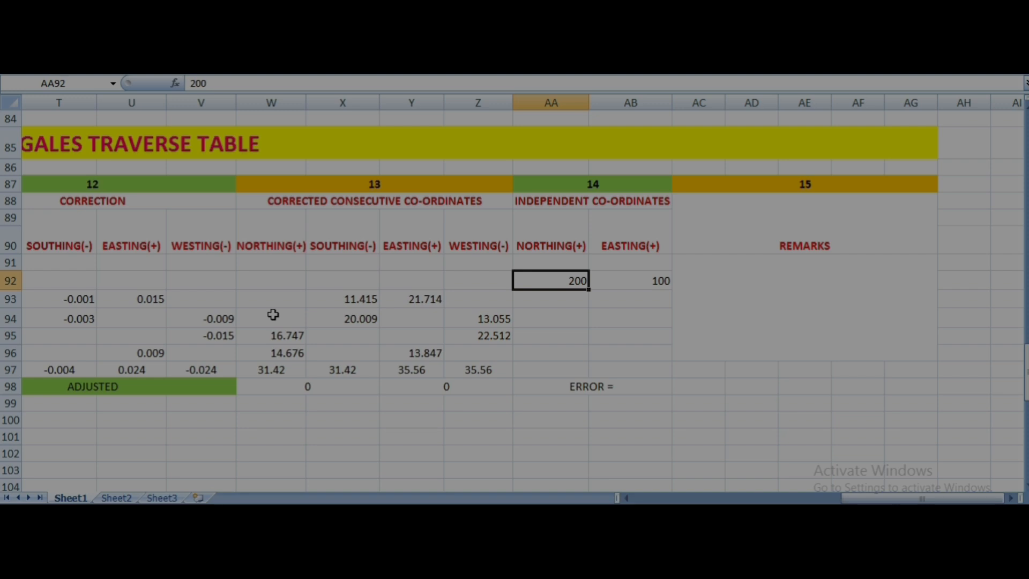
left_click(259, 261)
left_click(248, 294)
left_click(319, 257)
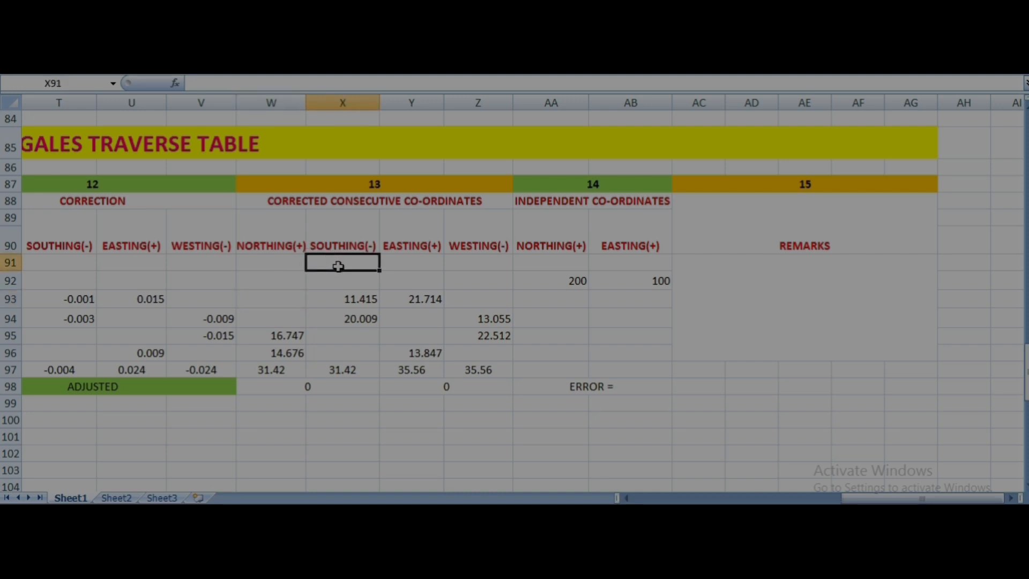
left_click(328, 292)
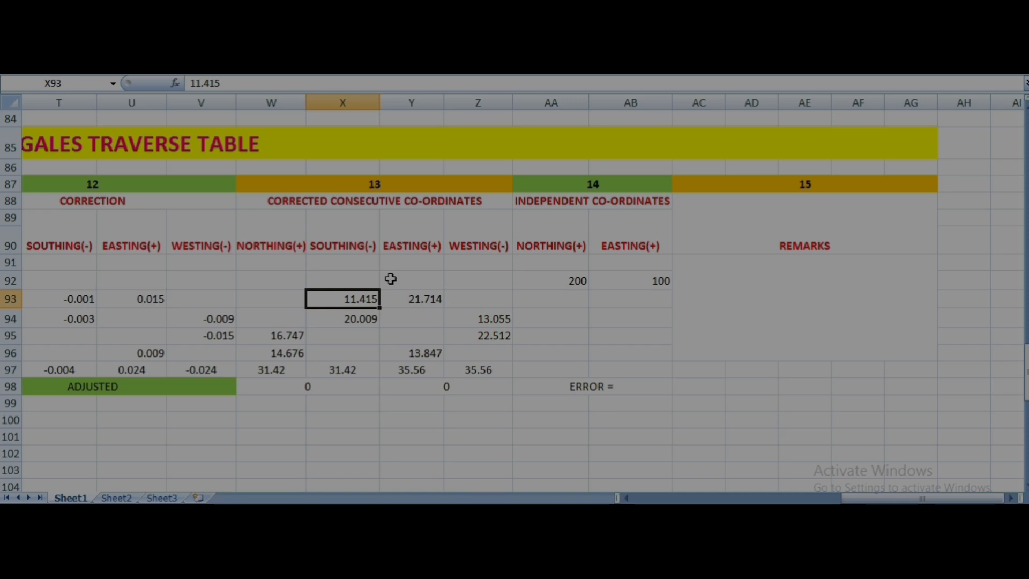
left_click(557, 244)
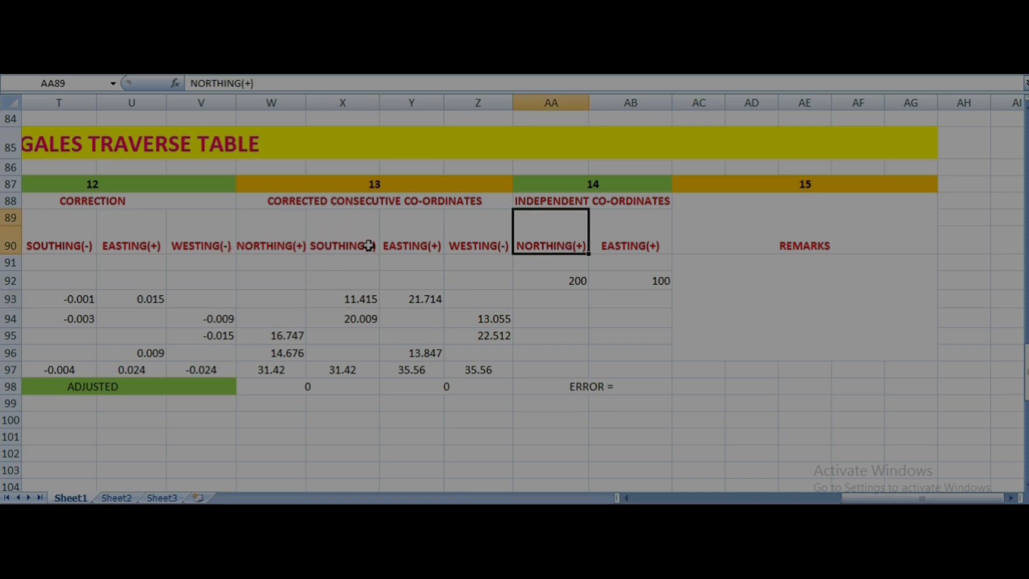
left_click(621, 239)
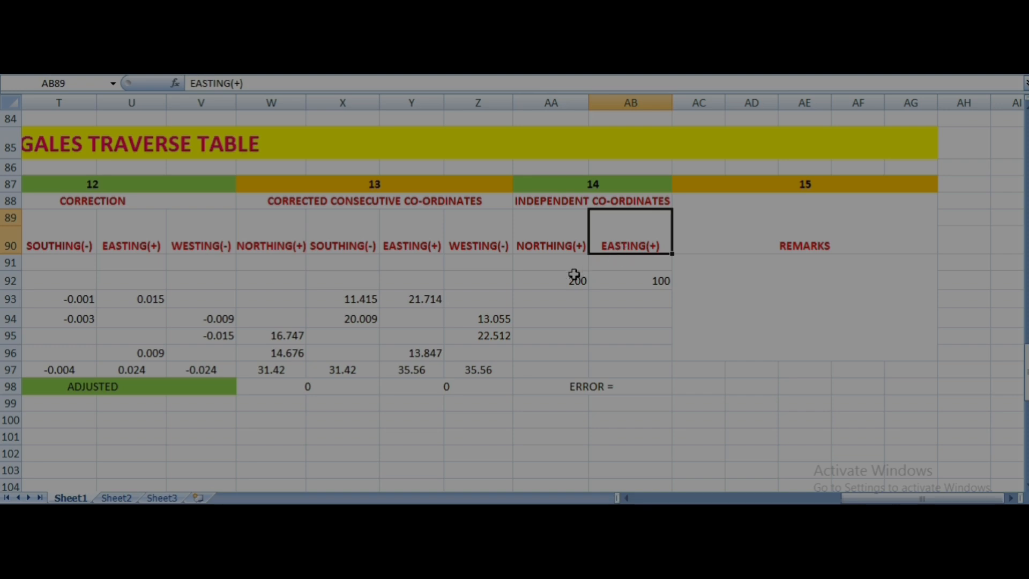
left_click(522, 249)
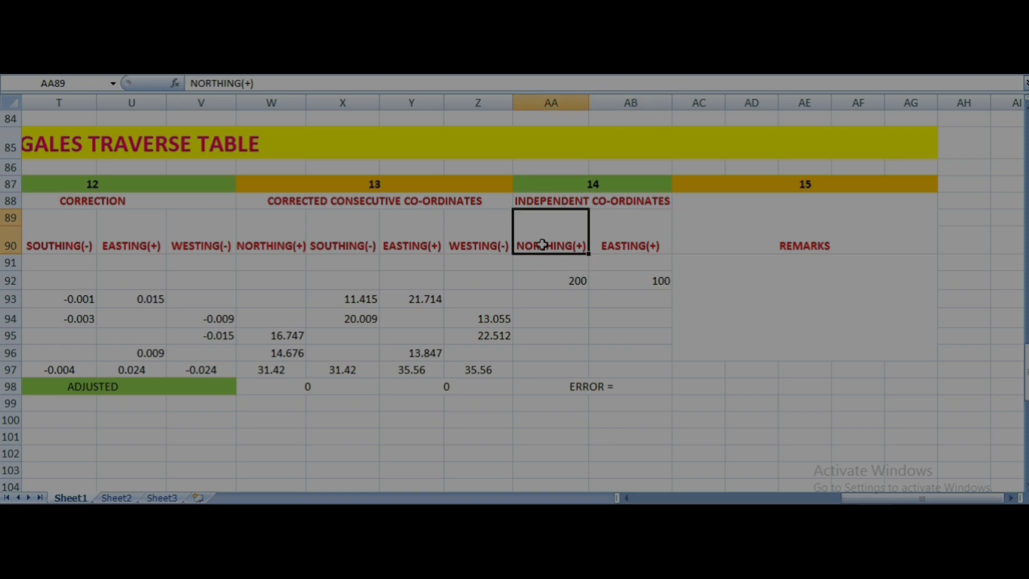
left_click(479, 247)
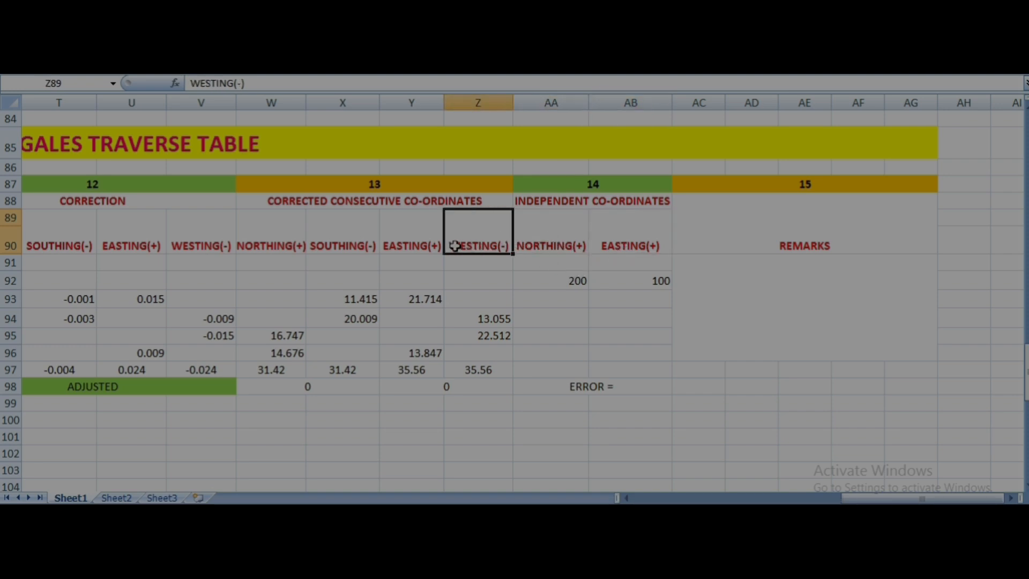
left_click(424, 250)
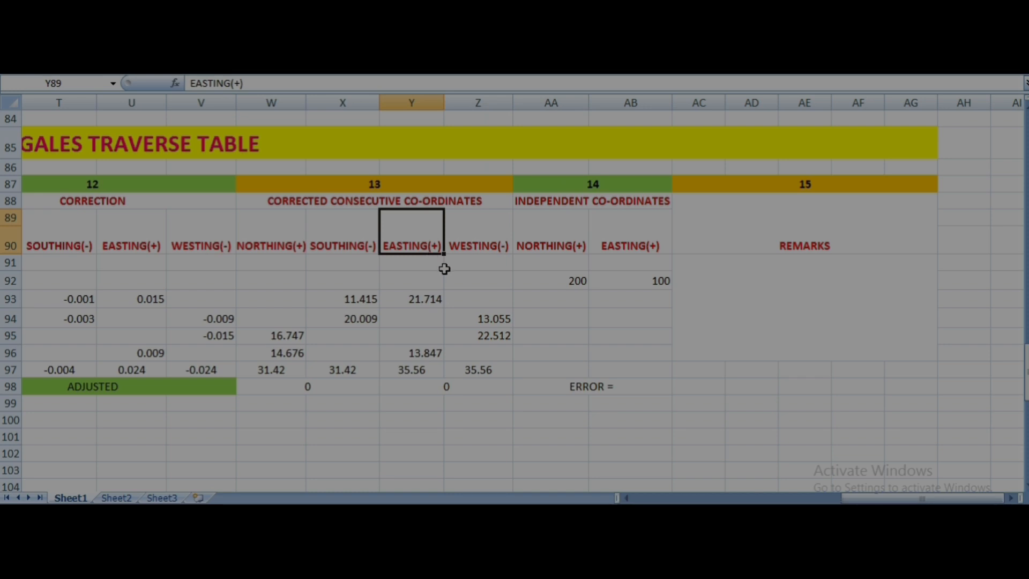
- Enter the independent northing 188.585 in AA93, subtracting the corrected southing in X93 from the starting northing in AA92
left_click(569, 282)
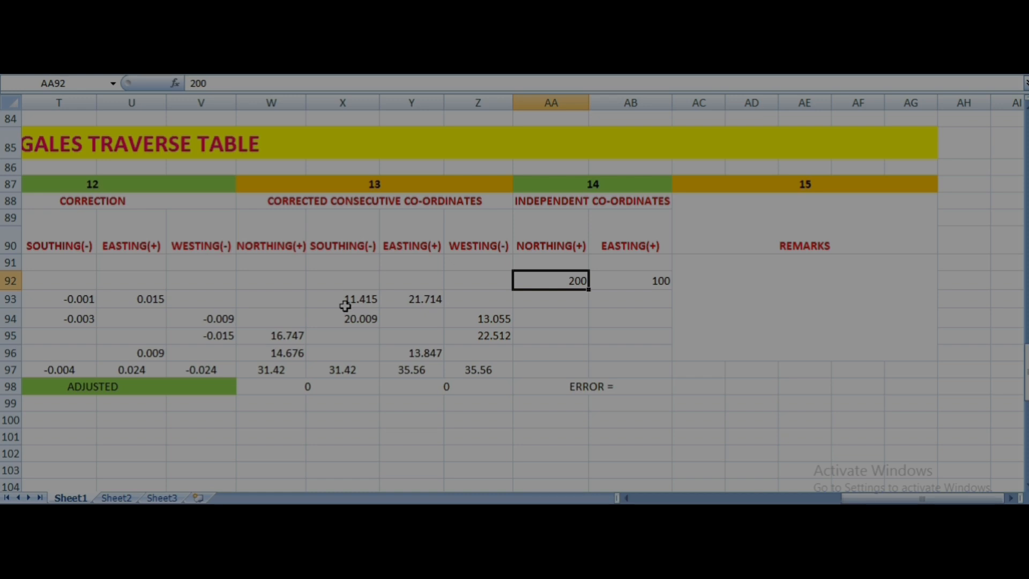
left_click(528, 301)
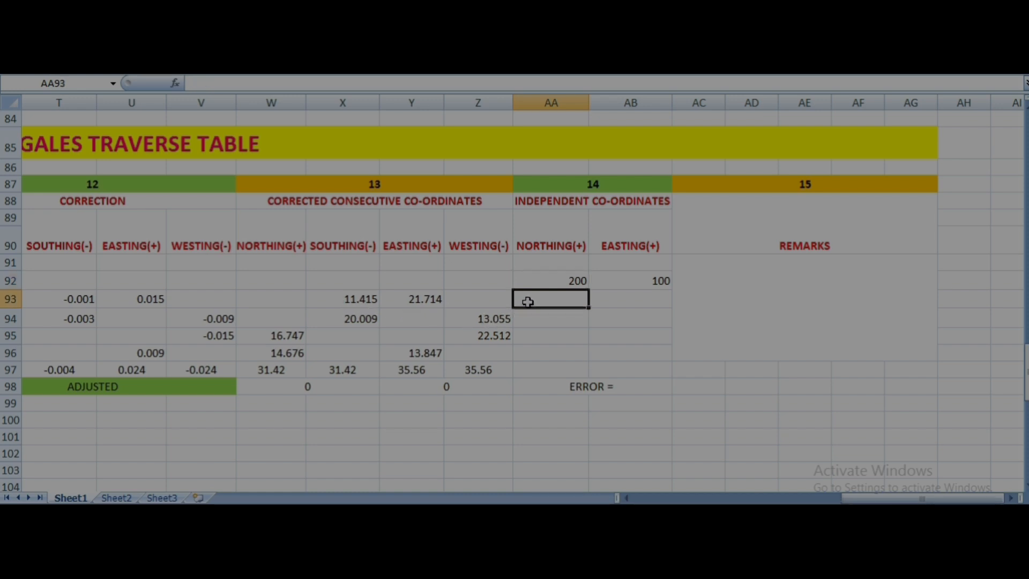
left_click(622, 279)
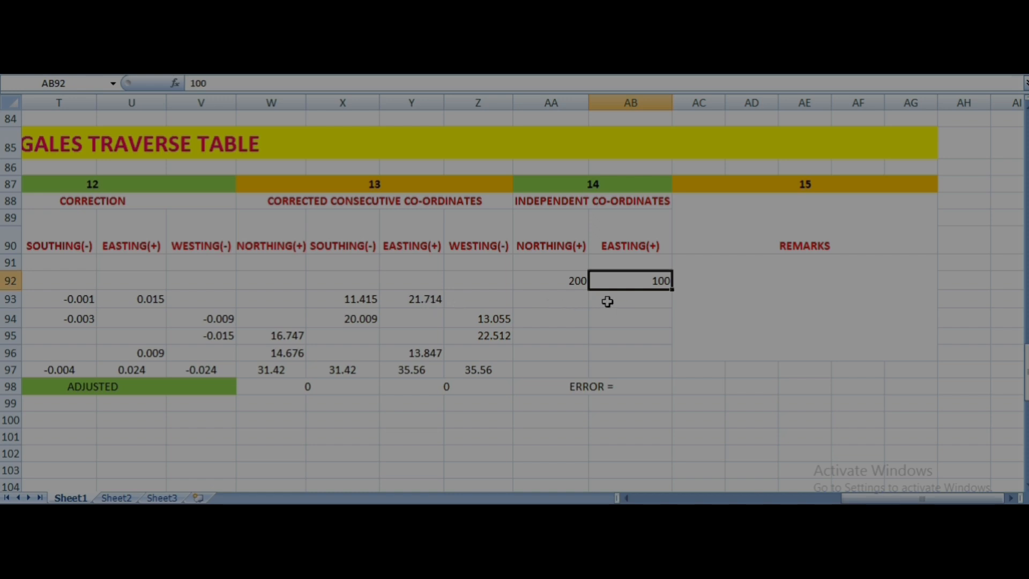
left_click(558, 301)
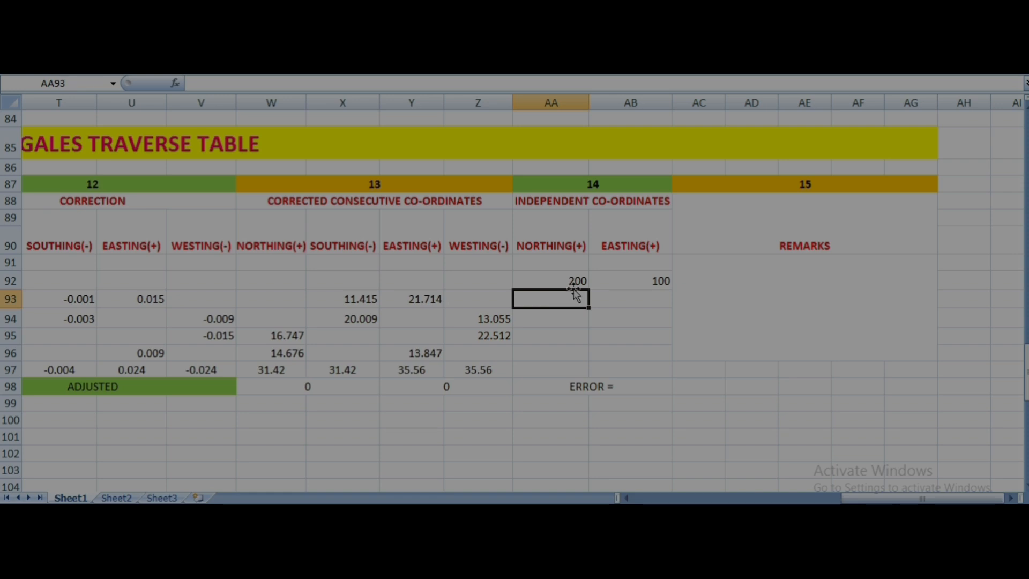
left_click(577, 279)
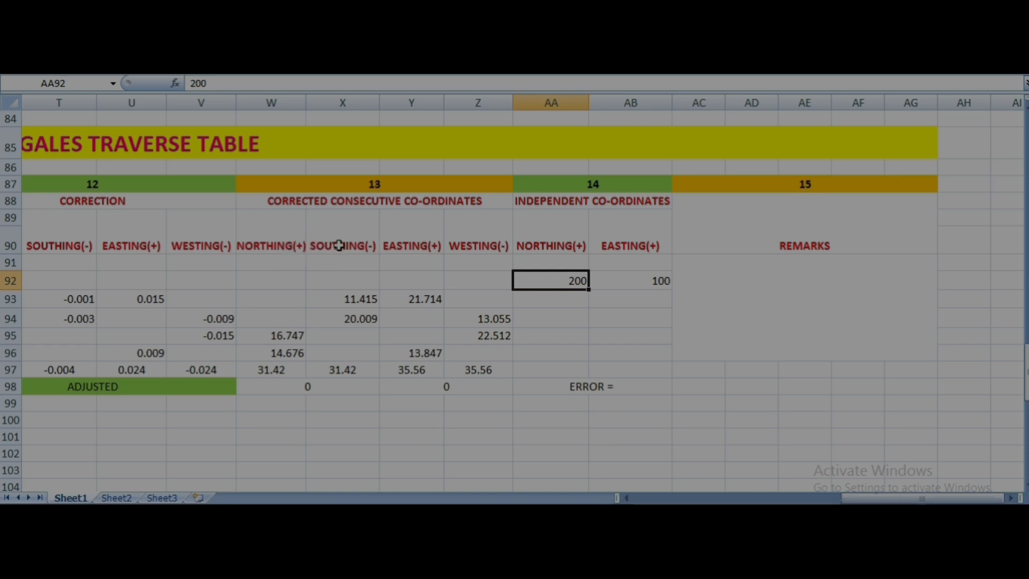
left_click(356, 302)
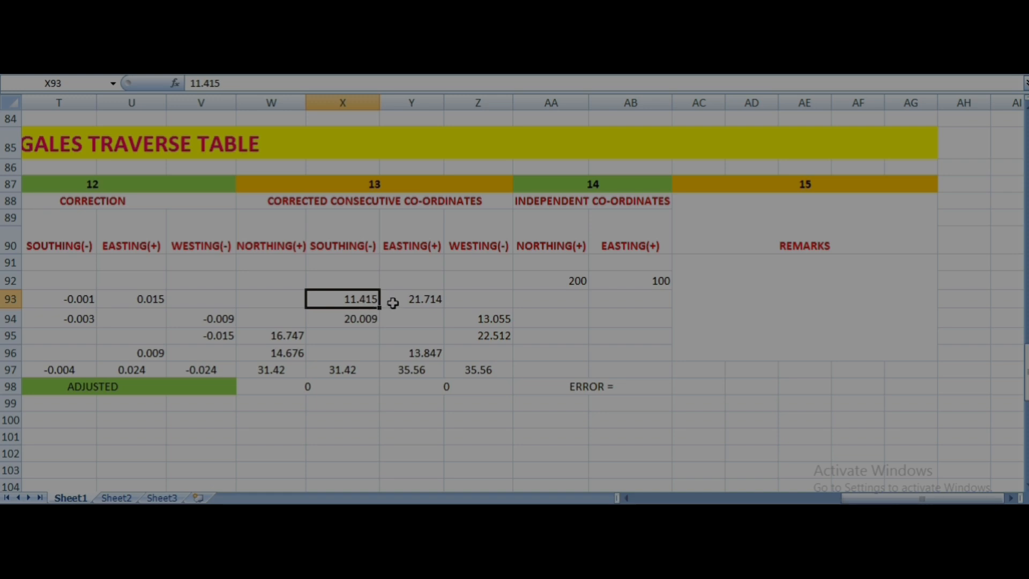
left_click(562, 303)
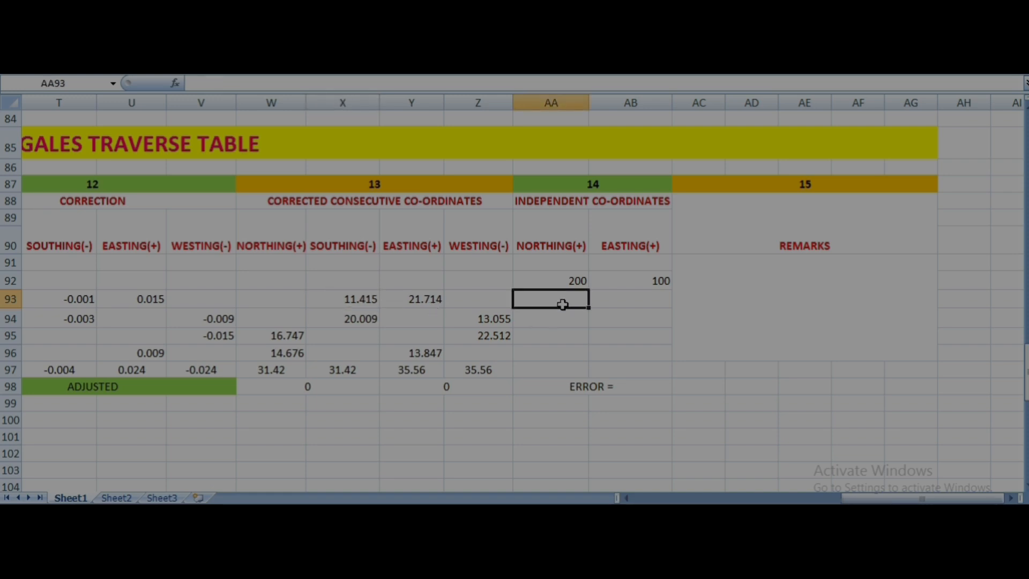
type("188")
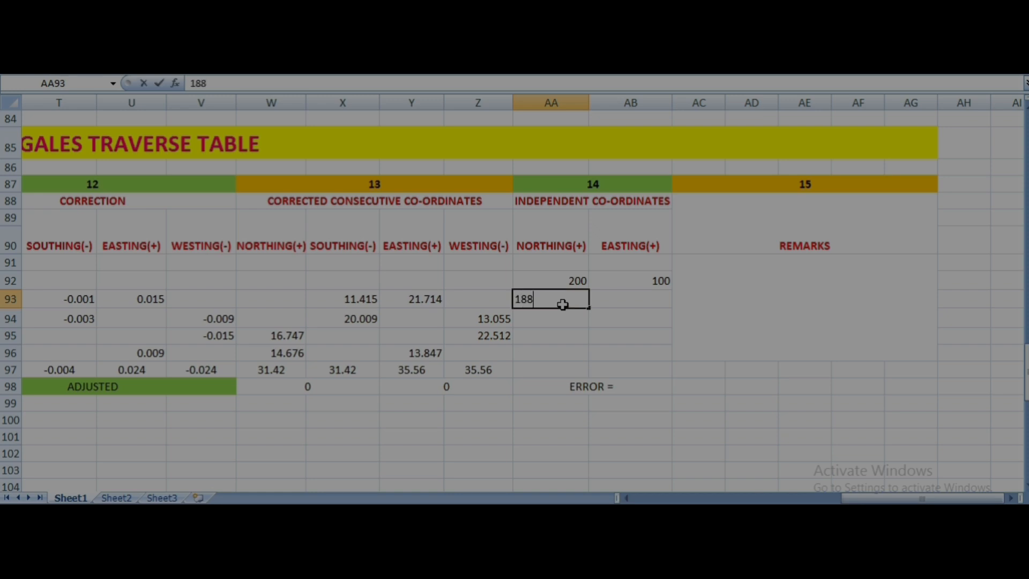
type(".585")
- Enter the independent easting 121.714 in AB93, adding the corrected easting in Y93 to the starting easting in AB92
left_click(624, 297)
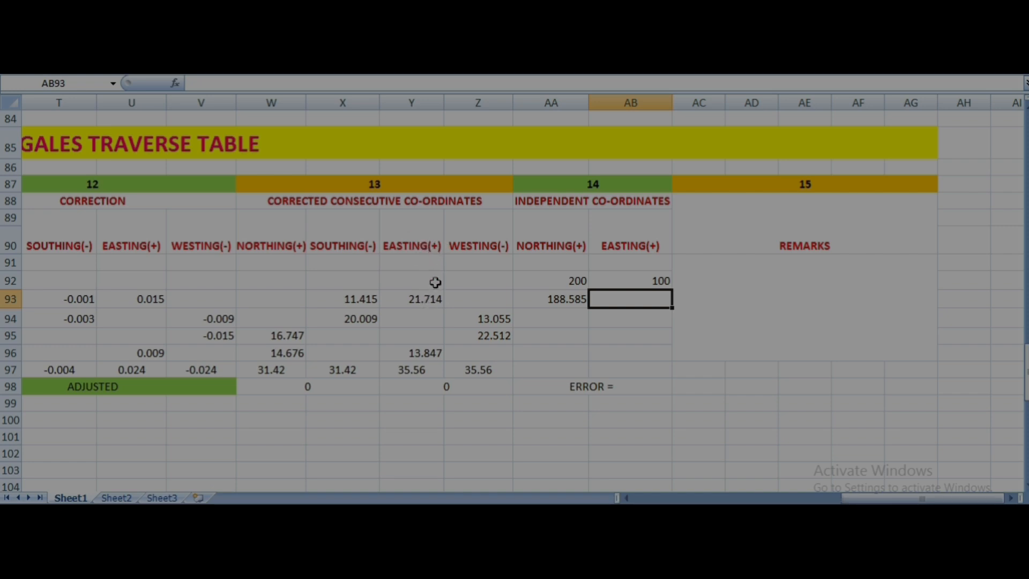
left_click(425, 305)
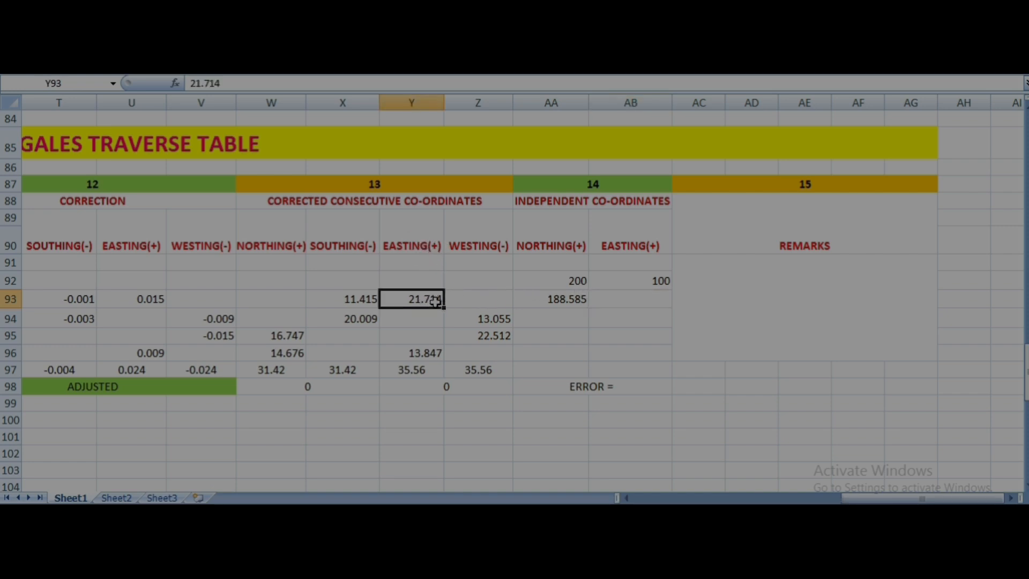
left_click(646, 304)
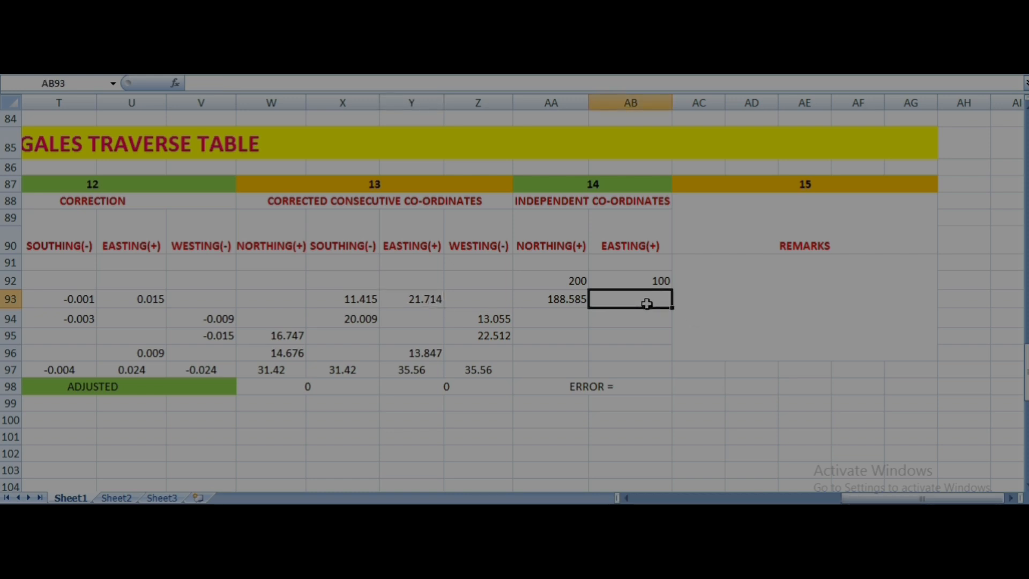
type("121.714")
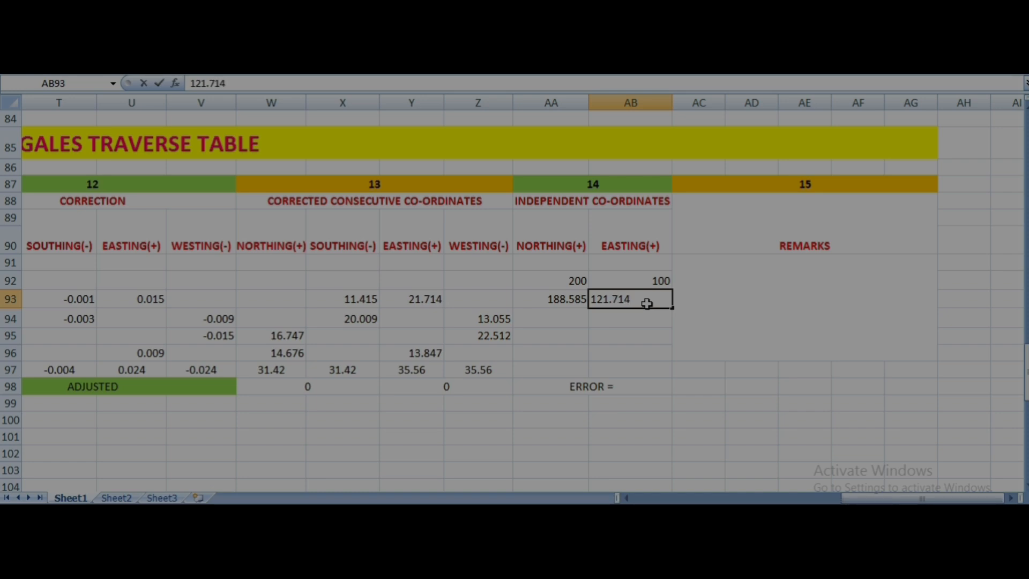
key("F2")
left_click(557, 299)
left_click(614, 298)
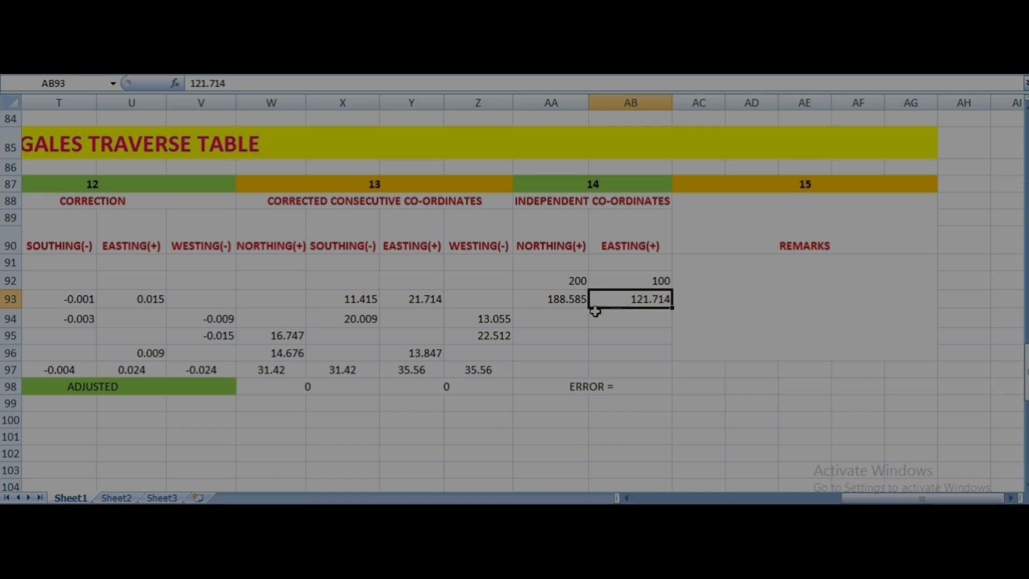
- Enter the independent northing 168.576 in AA94, subtracting the corrected southing in X94 from the northing in AA93
left_click(560, 301)
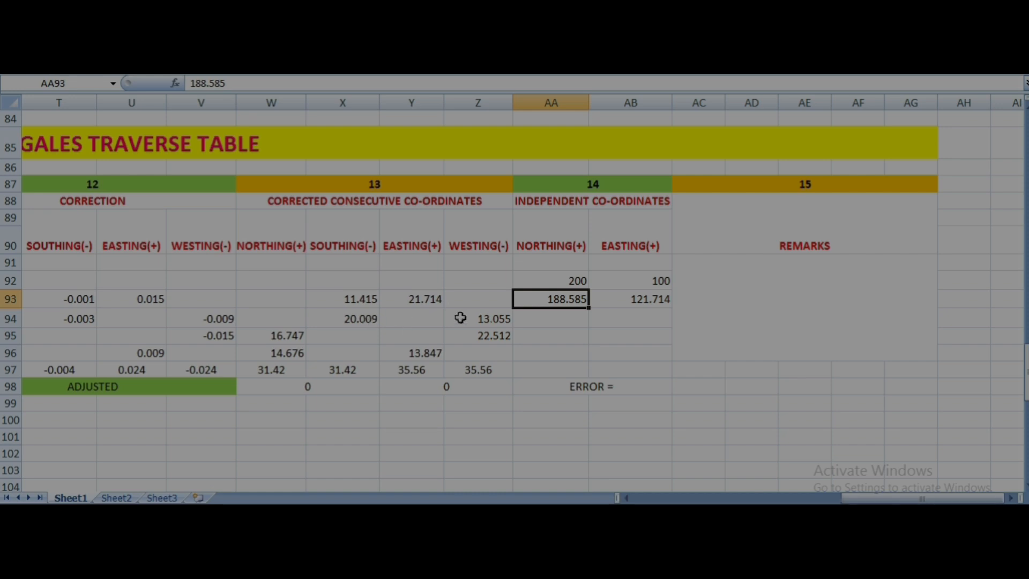
left_click(532, 319)
left_click(560, 302)
left_click(364, 322)
left_click(536, 318)
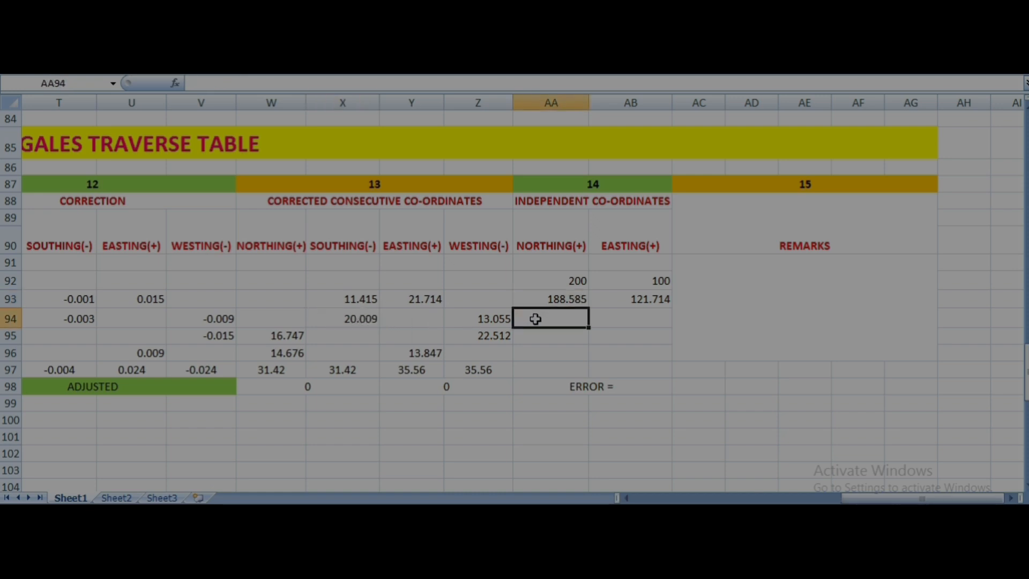
type("168.")
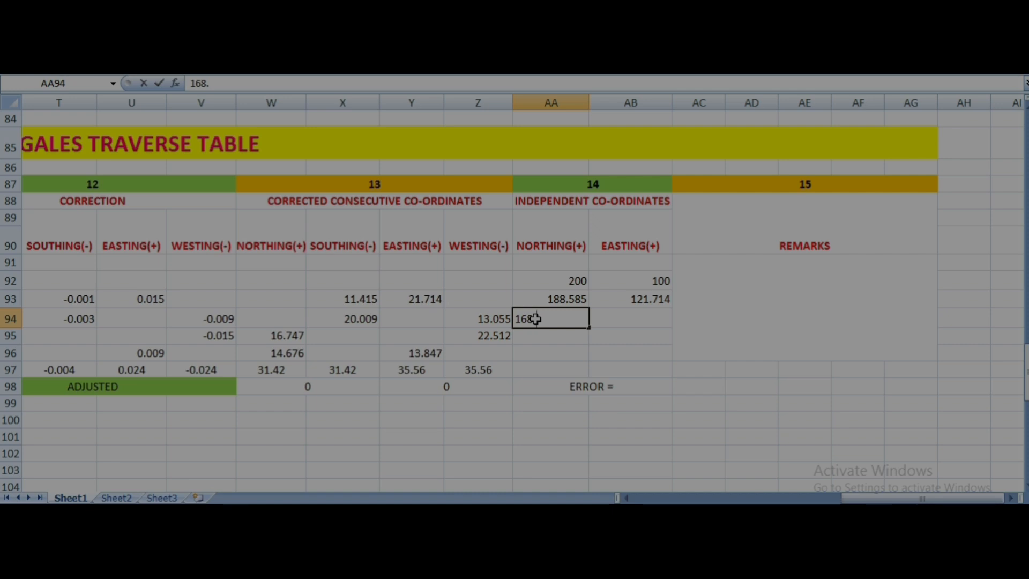
type("576")
- Enter the independent easting 108.659 in AB94, subtracting the corrected westing in Z94 from the easting in AB93
left_click(615, 320)
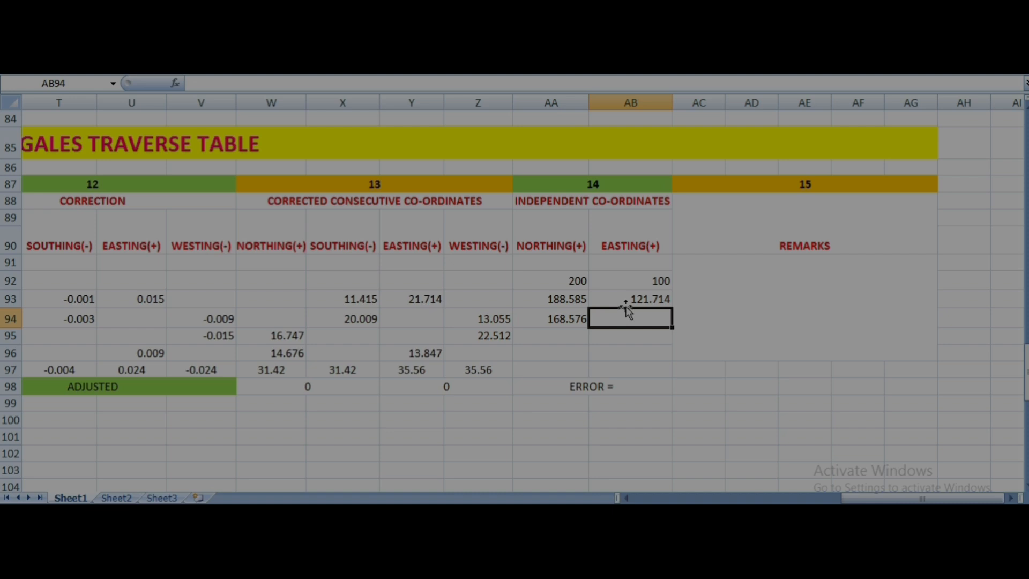
left_click(627, 302)
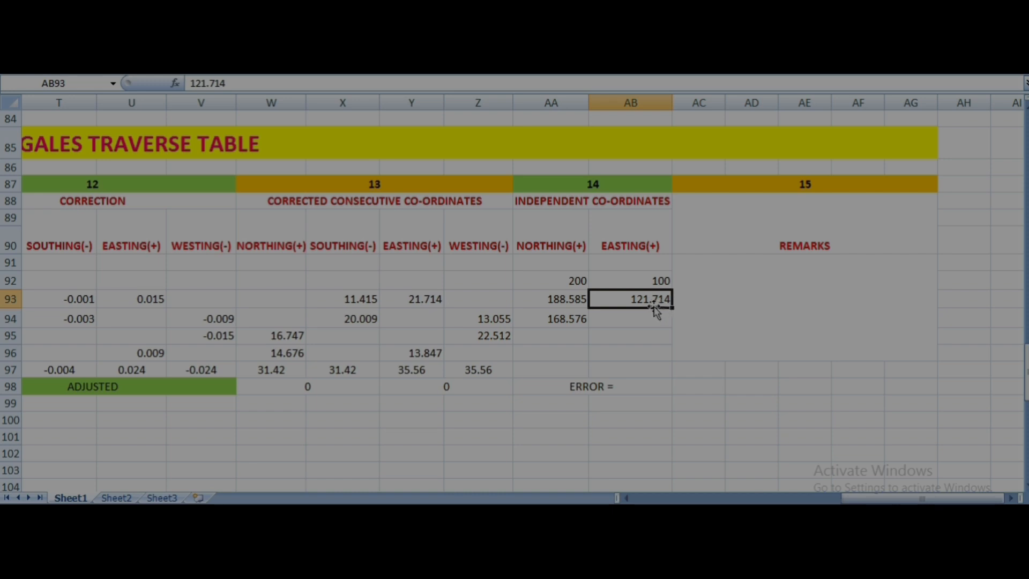
left_click(489, 323)
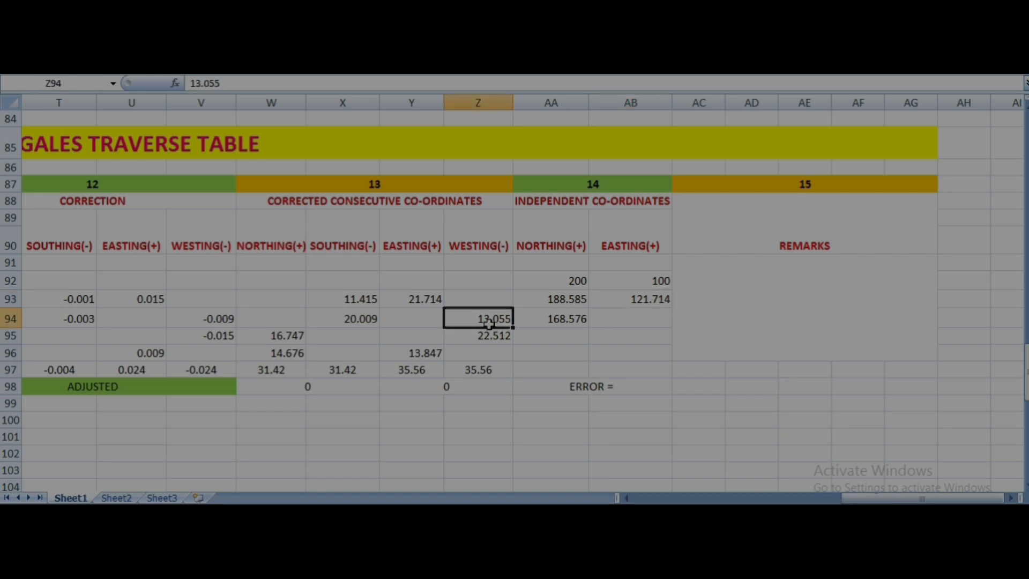
left_click(605, 321)
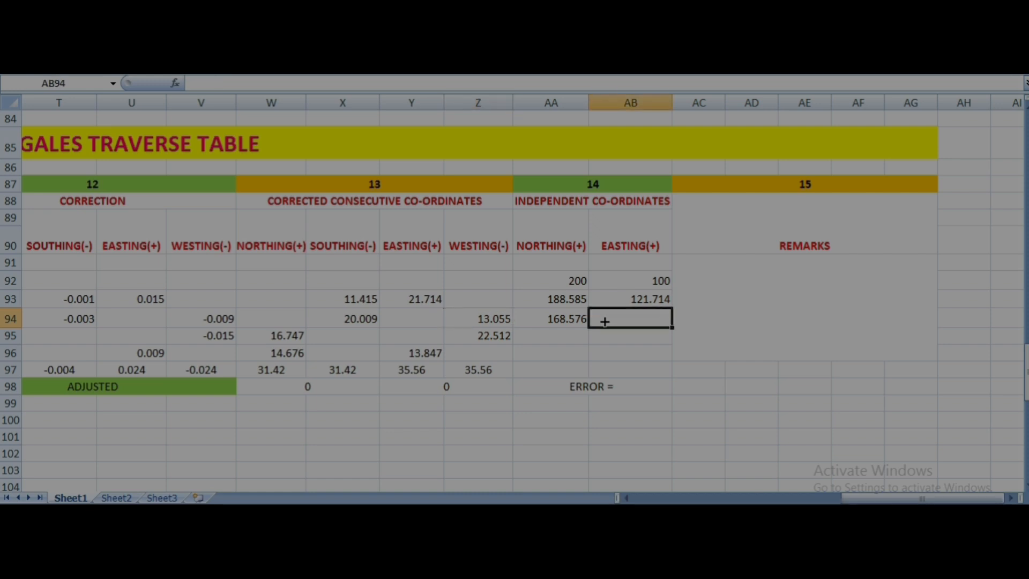
type("108.659")
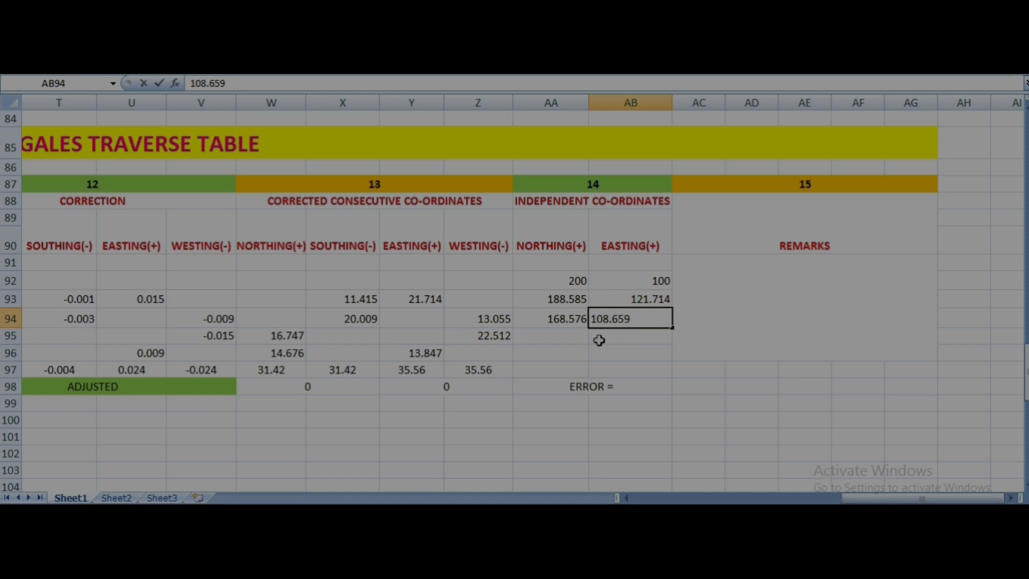
- Enter the independent co-ordinates in row 95: northing 185.323 in AA95 and easting 86.147 in AB95
left_click(552, 343)
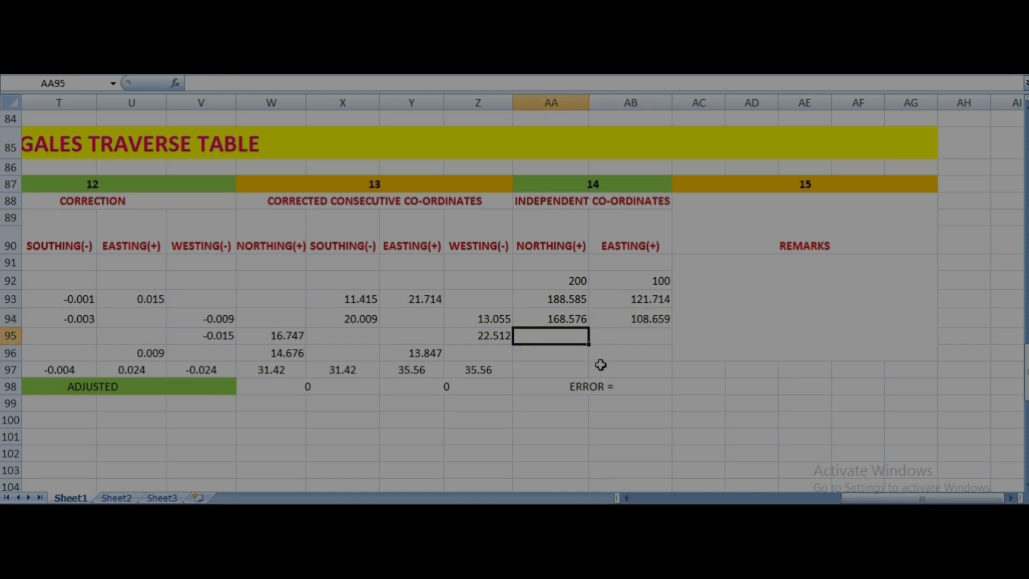
left_click(614, 343)
left_click(575, 353)
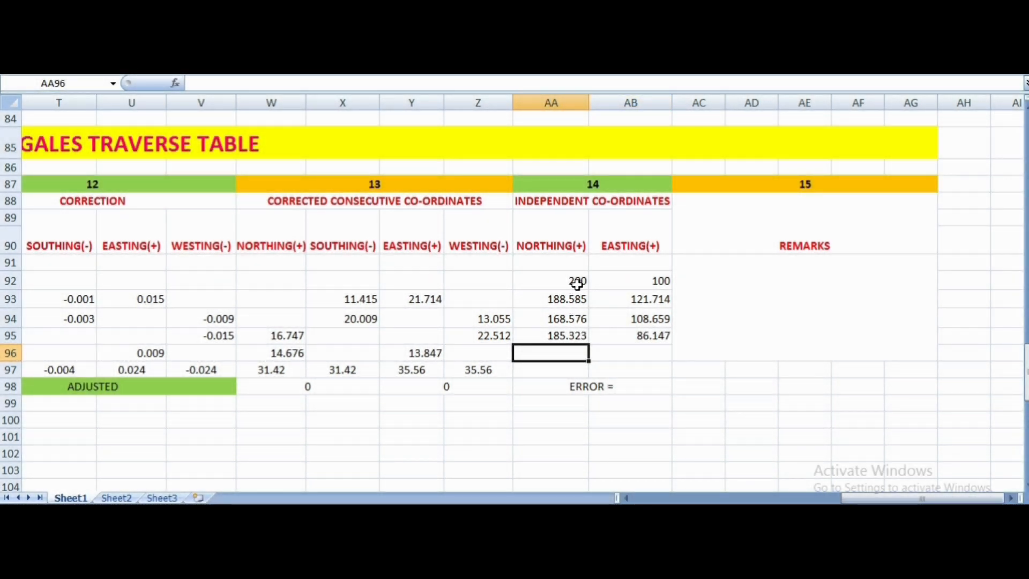
- Enter the closing independent northing 200 in AA96, adding the corrected northing in W96 to the northing in AA95
left_click(579, 281)
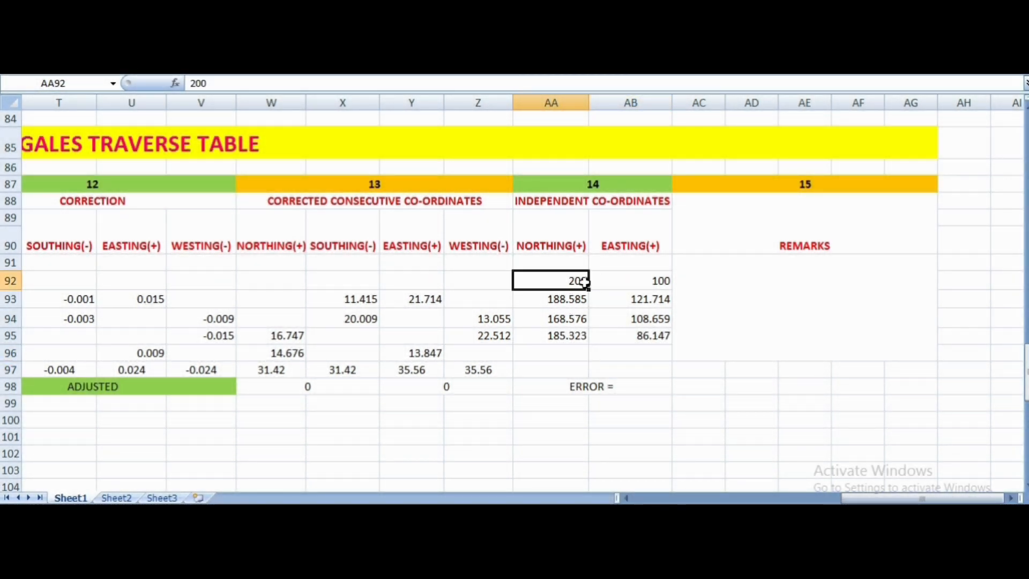
left_click(619, 280)
left_click(586, 283)
left_click(581, 303)
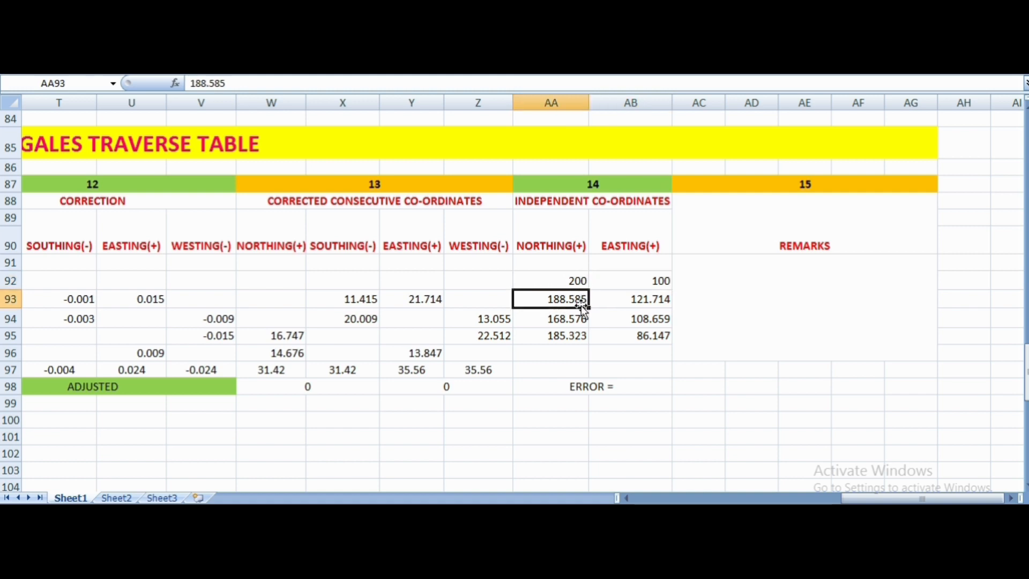
left_click(581, 319)
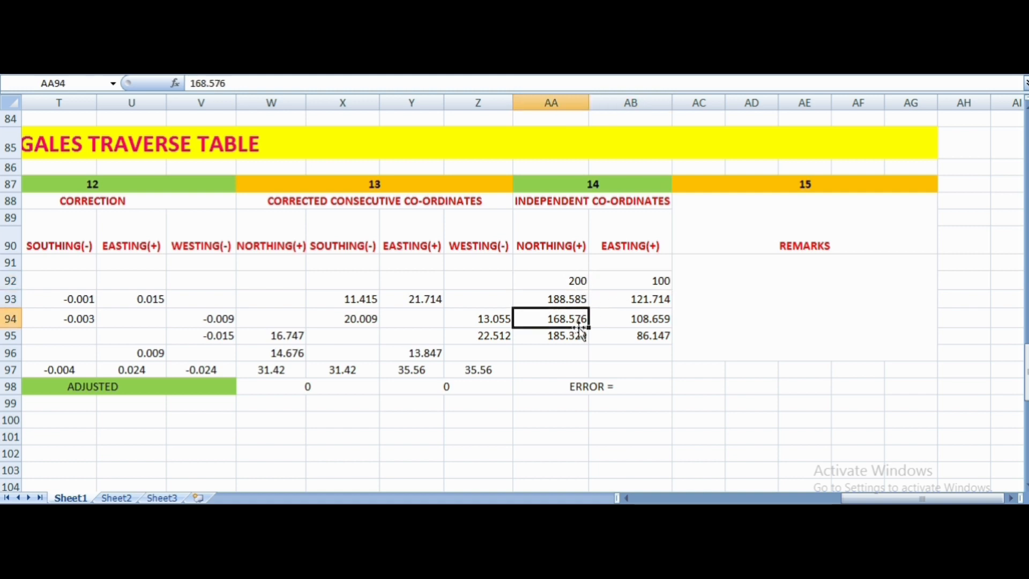
left_click(578, 335)
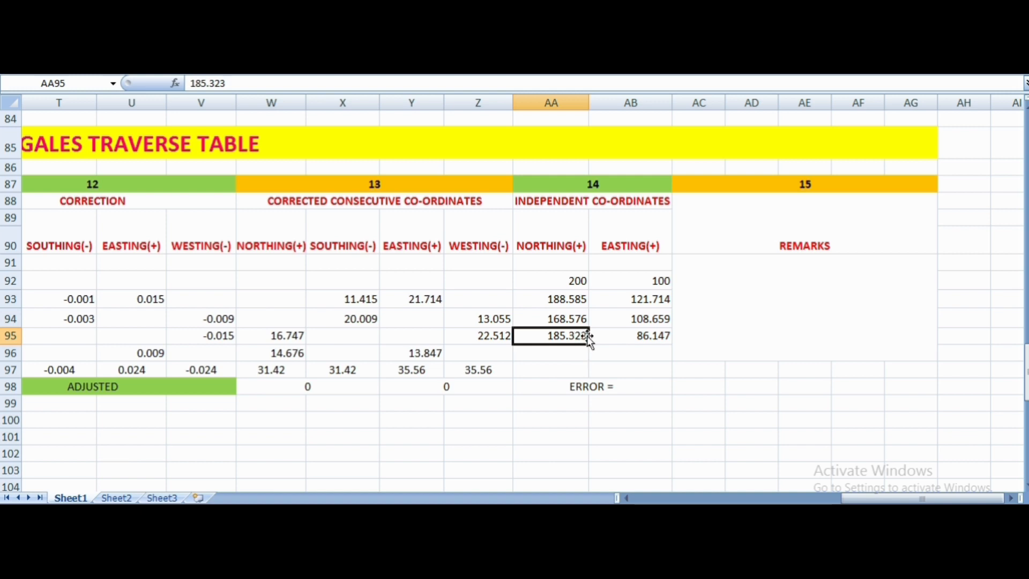
left_click(561, 354)
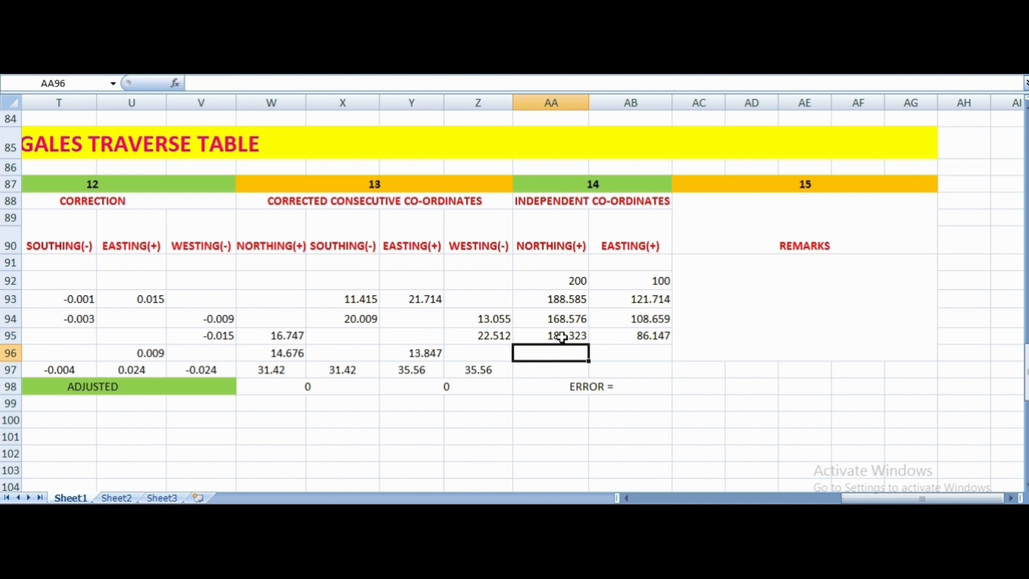
left_click(562, 337)
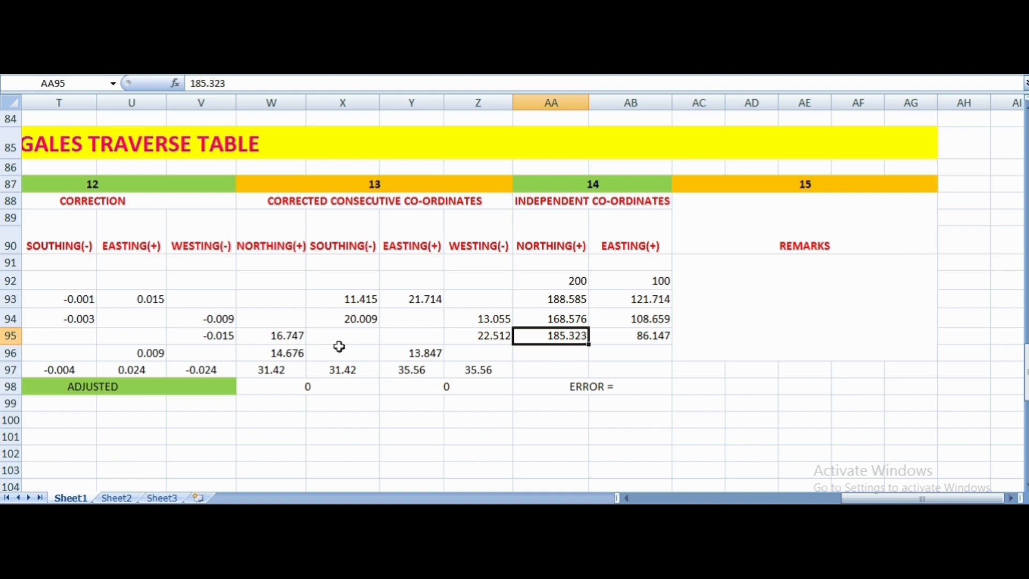
left_click(543, 356)
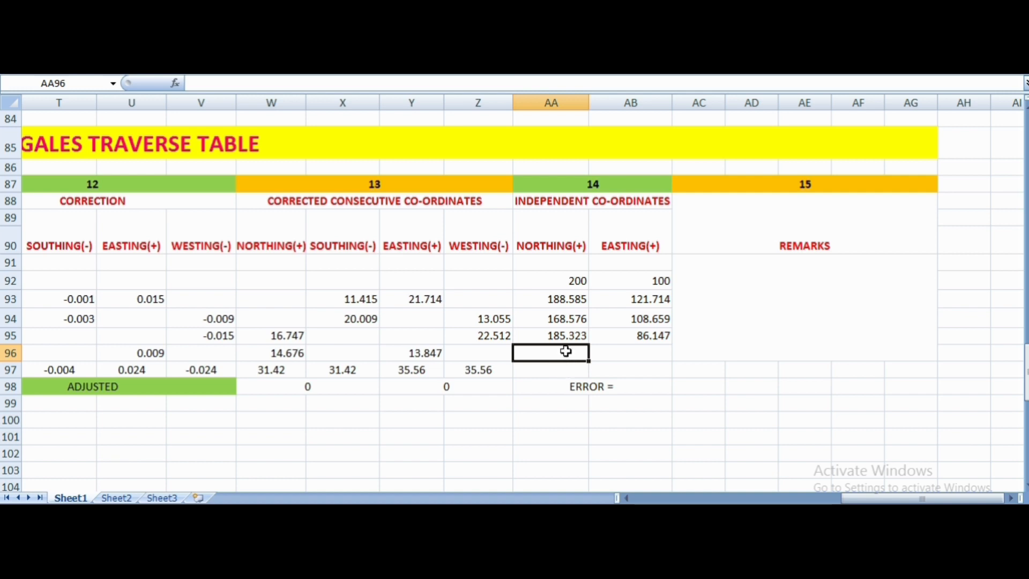
type("200")
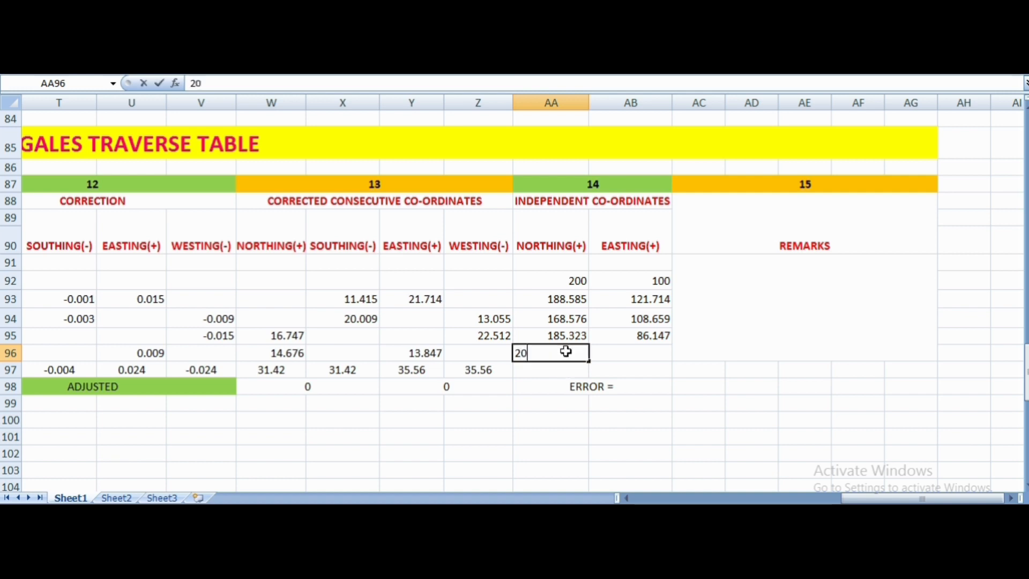
- Enter the closing independent easting 100 in AB96, adding the corrected easting in Y96 to the easting in AB95
left_click(612, 352)
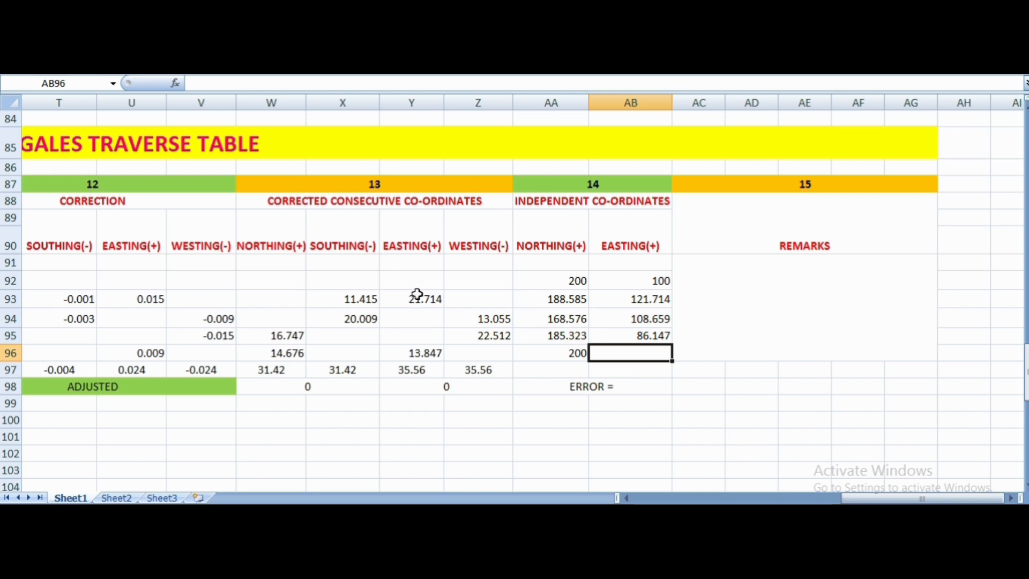
left_click(658, 336)
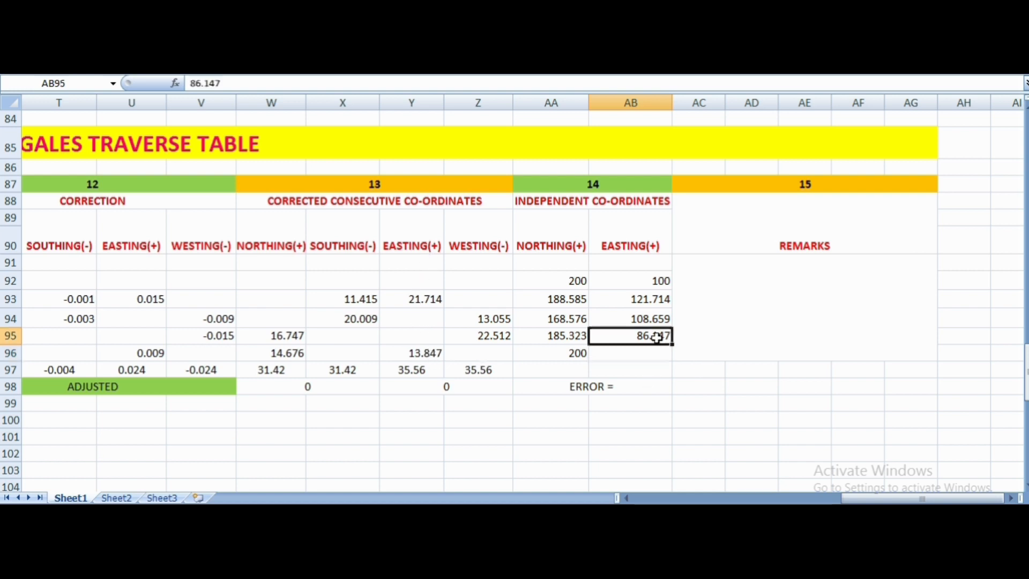
left_click(434, 356)
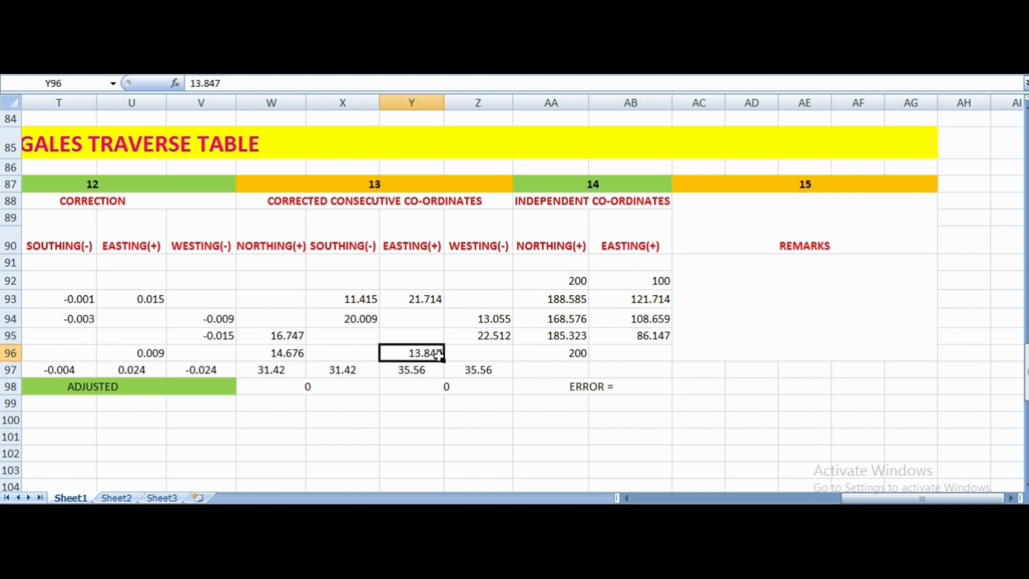
left_click(626, 356)
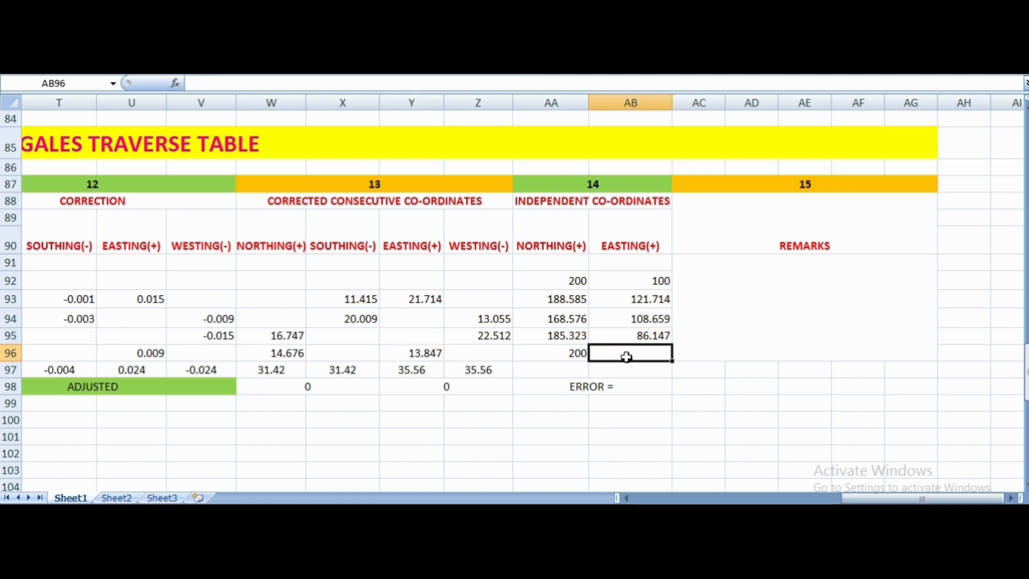
double_click(626, 356)
type("100")
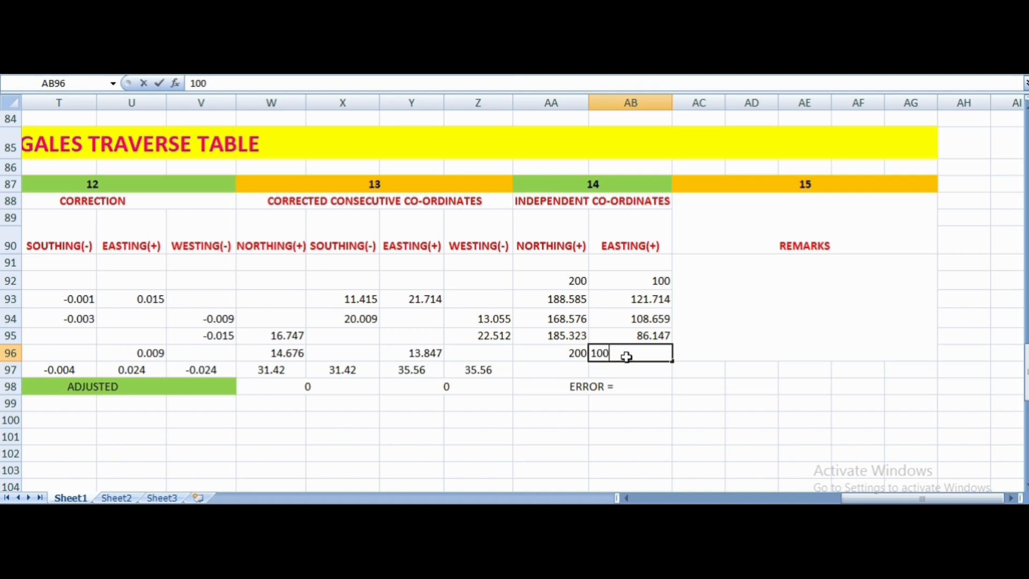
key("Return")
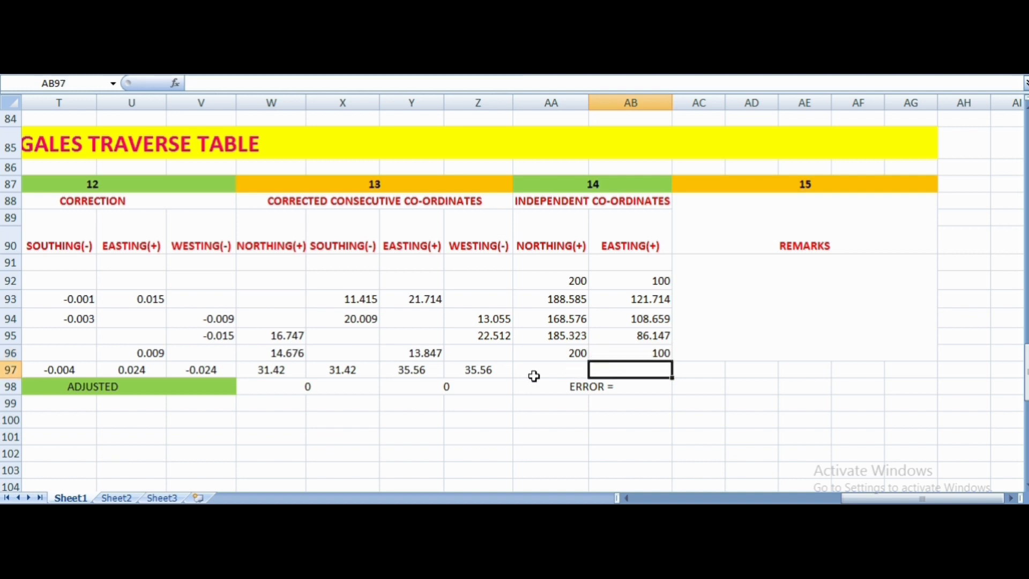
- Compare the closing independent co-ordinates in AA96 and AB96 with the starting co-ordinates in AA92 and AB92
left_click(532, 374)
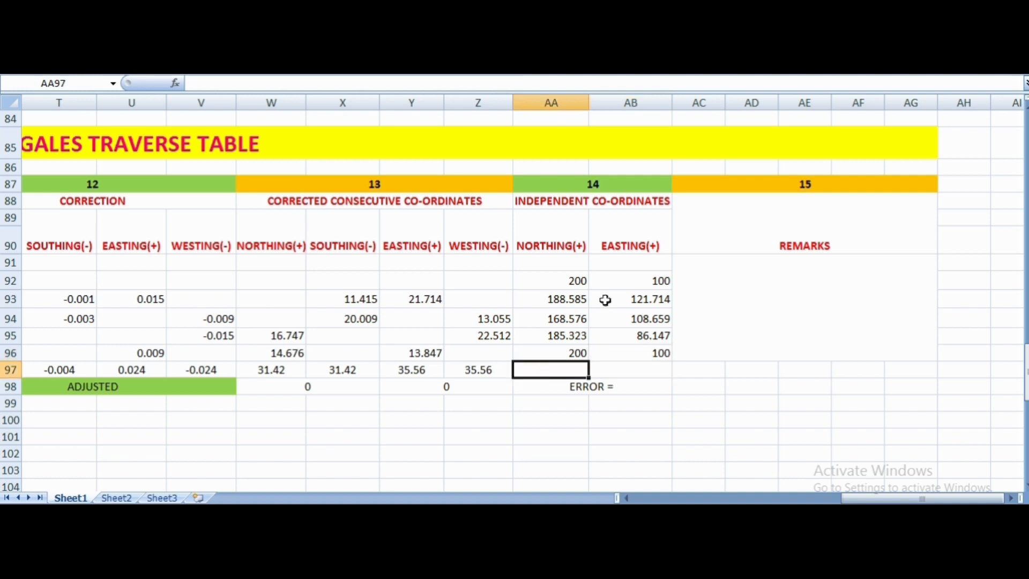
left_click(575, 285)
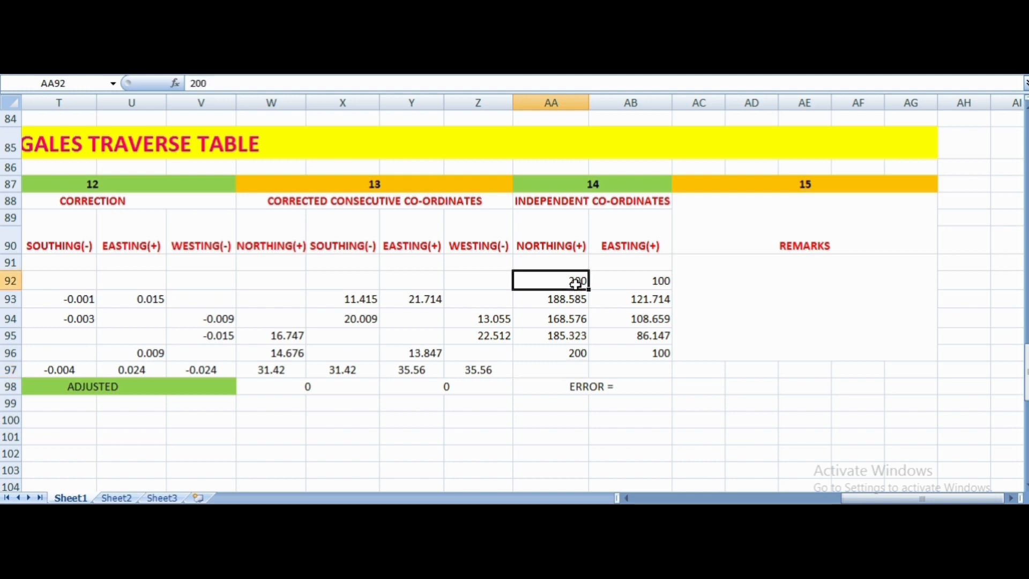
left_click(608, 283)
left_click(579, 278)
left_click(603, 279)
left_click(569, 353)
left_click(648, 356)
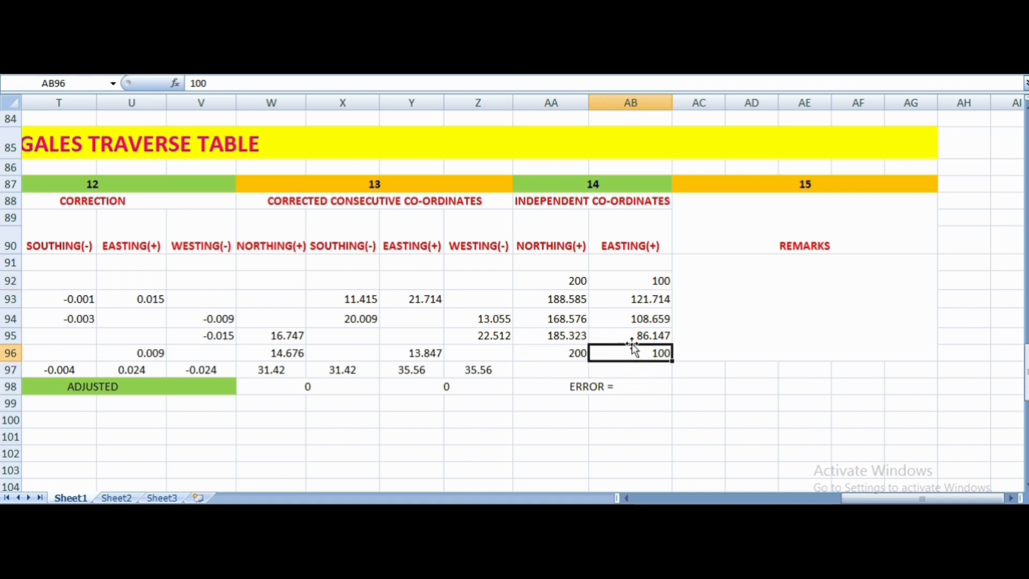
- Complete the error label in AA98 as "ERROR = NIL" and fill the cell green
left_click(632, 387)
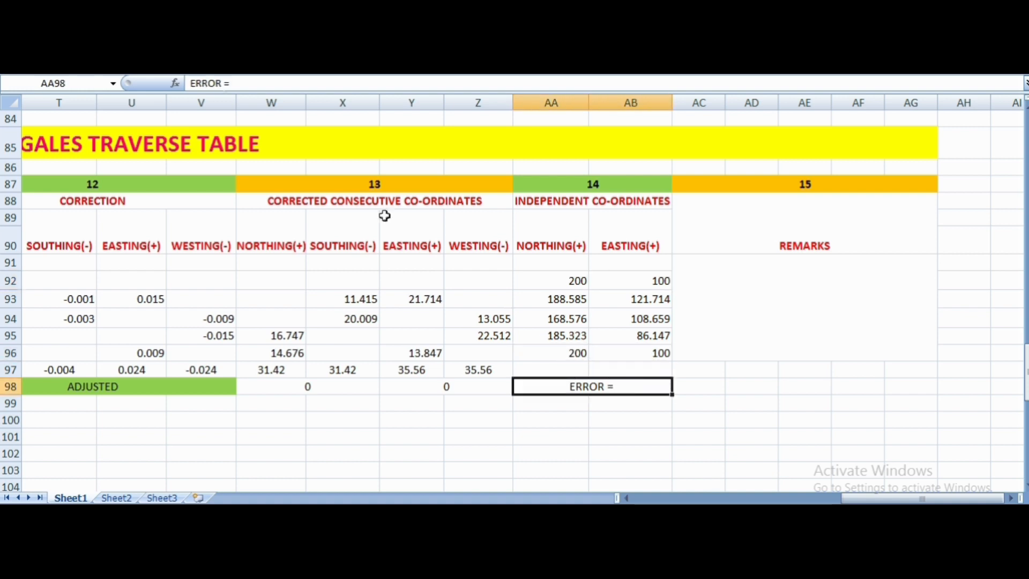
left_click(243, 82)
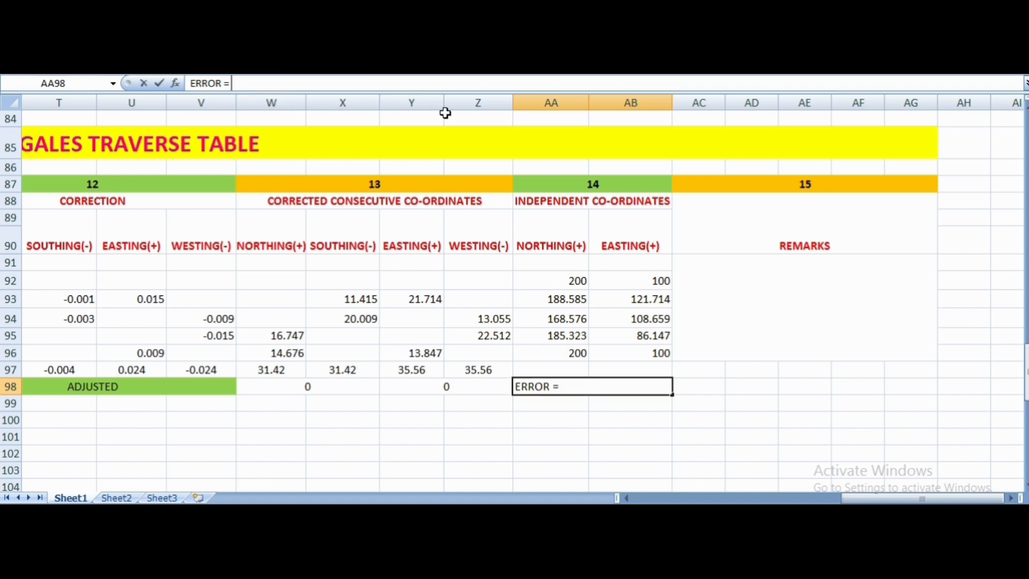
type("NIL")
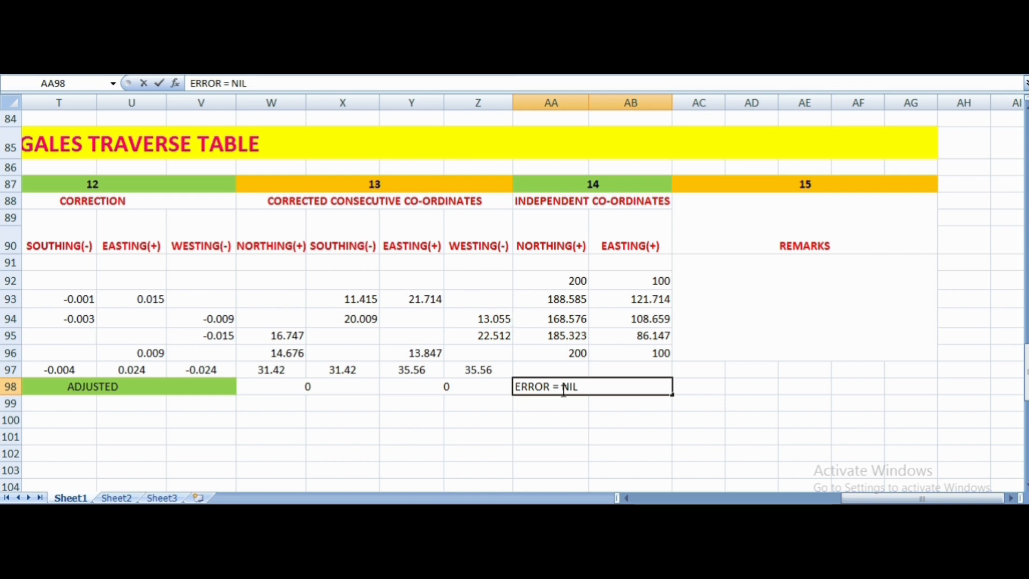
left_click(568, 432)
left_click(575, 393)
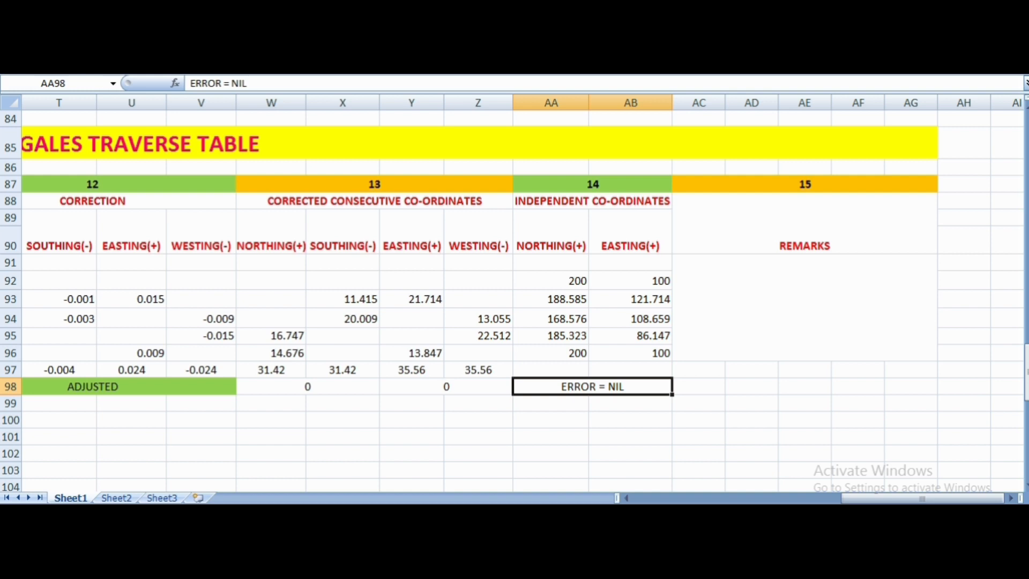
left_click(200, 40)
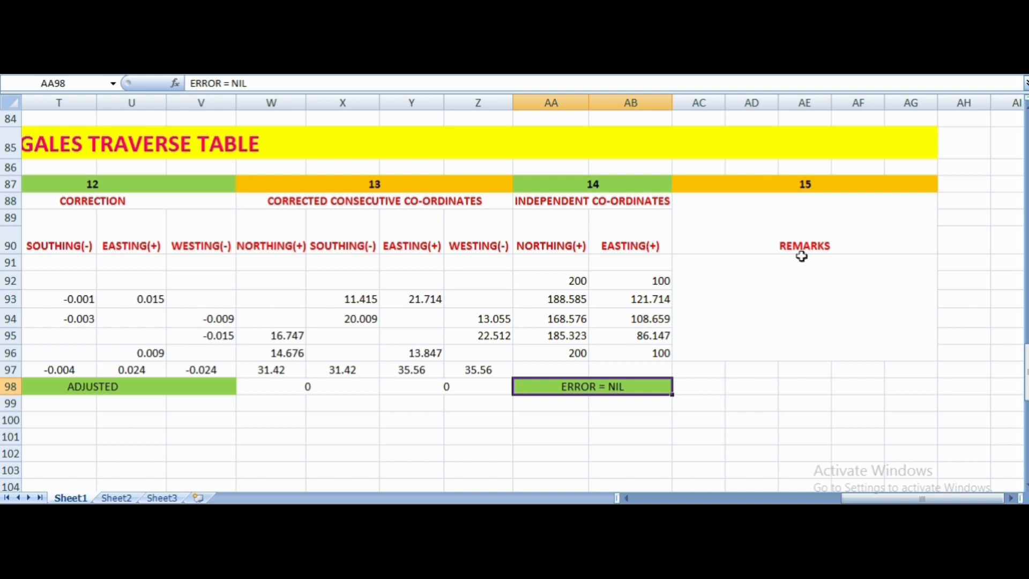
- Enter the remark "A is the starting point of traverse" in the merged cell AC91 below the REMARKS heading
left_click(801, 295)
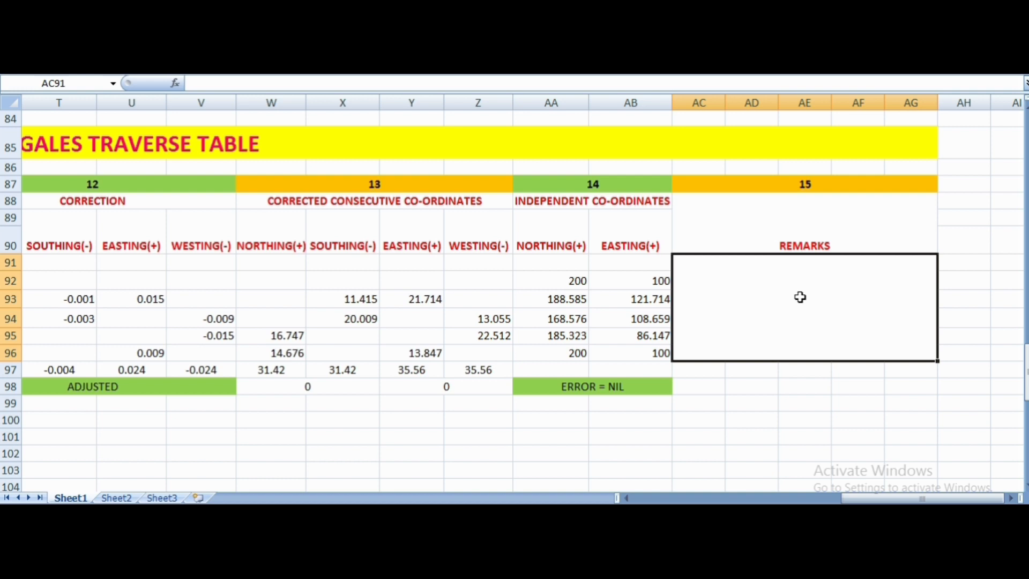
type("A")
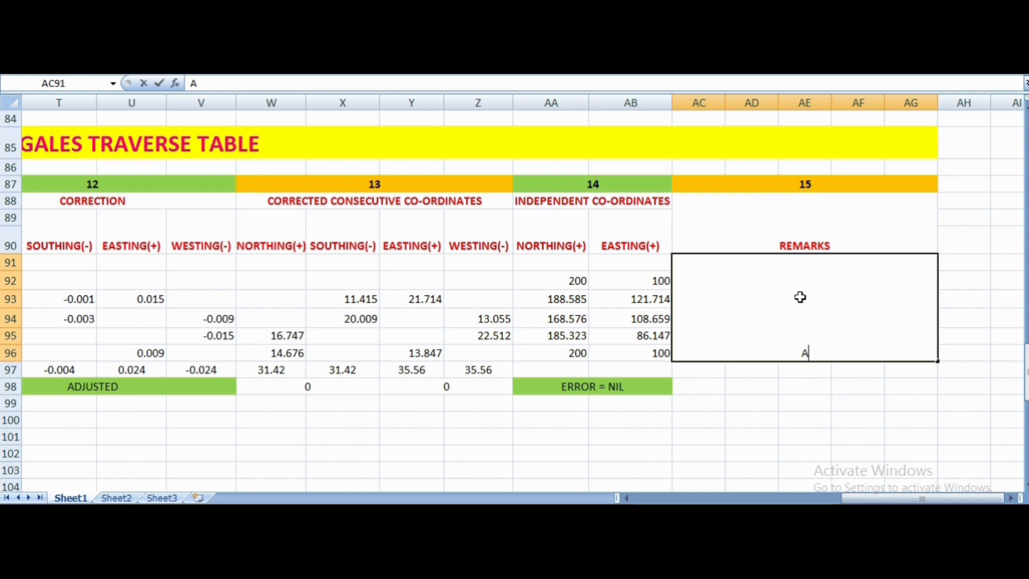
type(" is the starti")
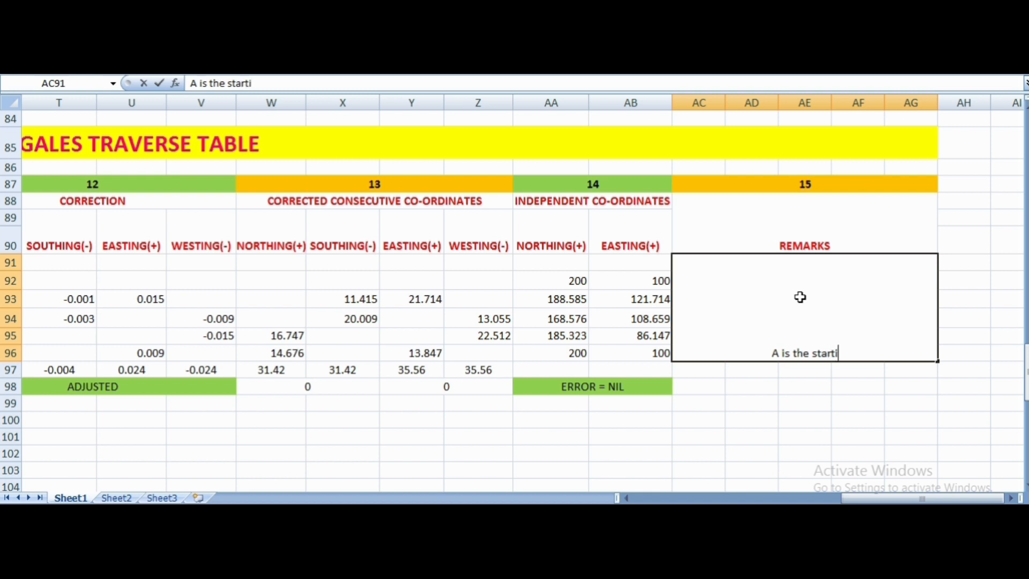
type("ng oi")
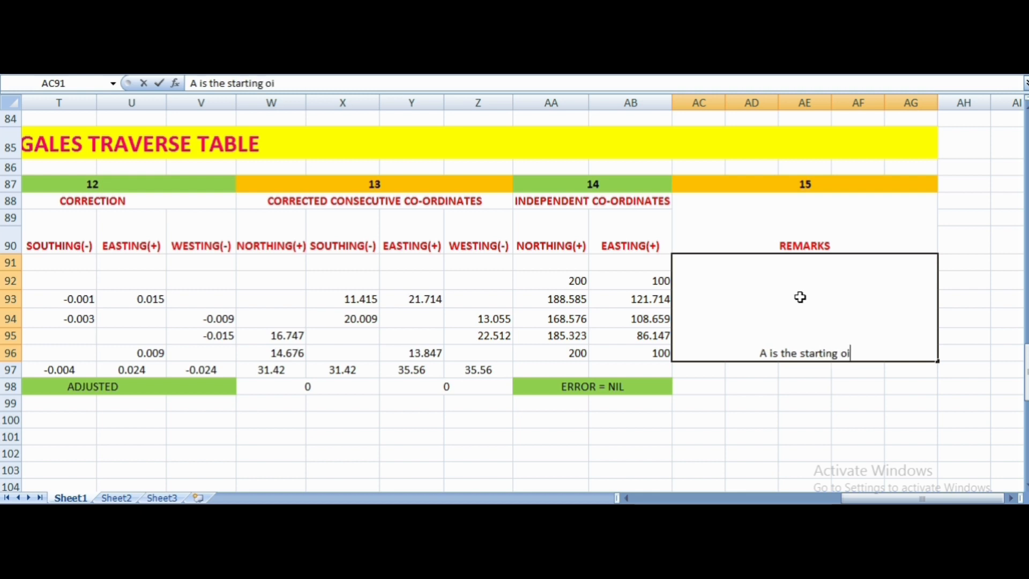
key("BackSpace")
key("BackSpace")
type("point")
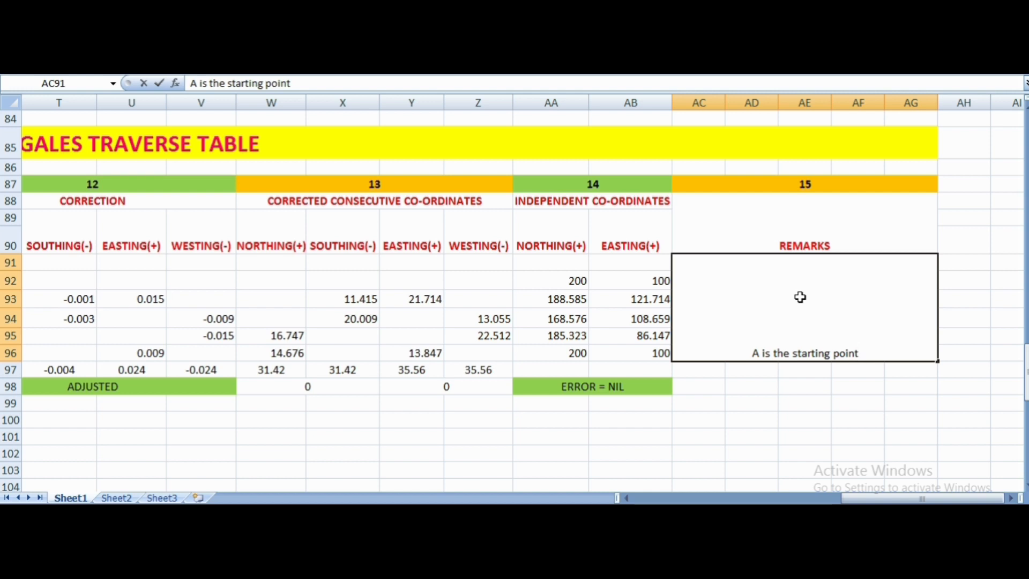
type(" of")
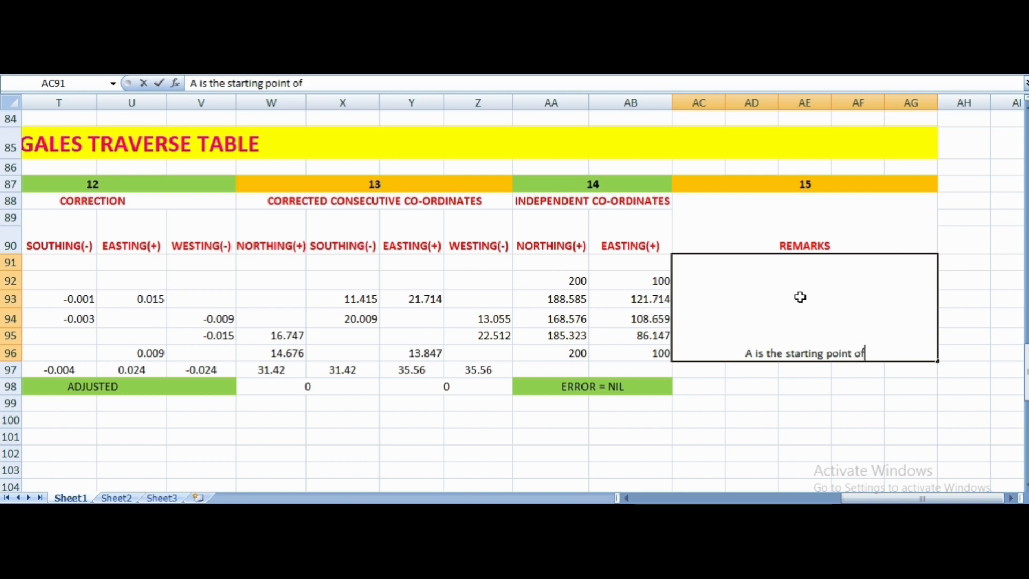
type(" tra")
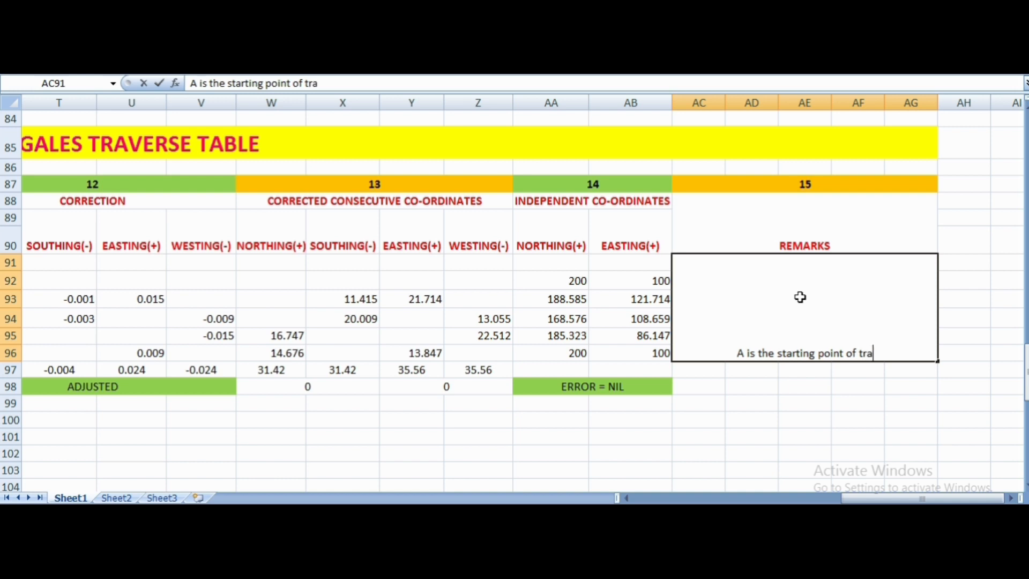
type("verse")
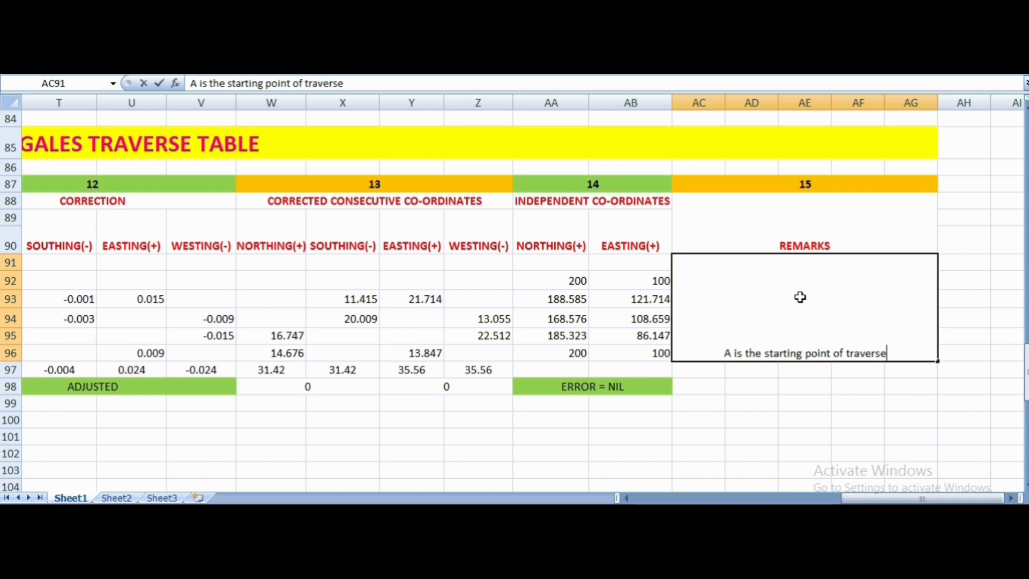
left_click(800, 407)
left_click(800, 354)
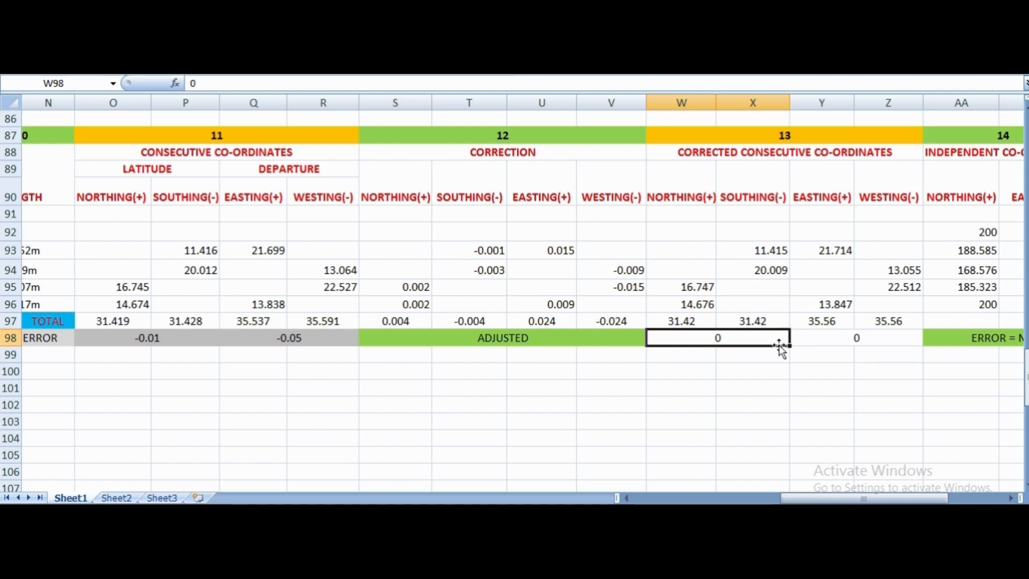
- Select the merged error cell W98 beneath the corrected northing and southing totals
left_click(780, 372)
left_click(687, 371)
left_click(710, 339)
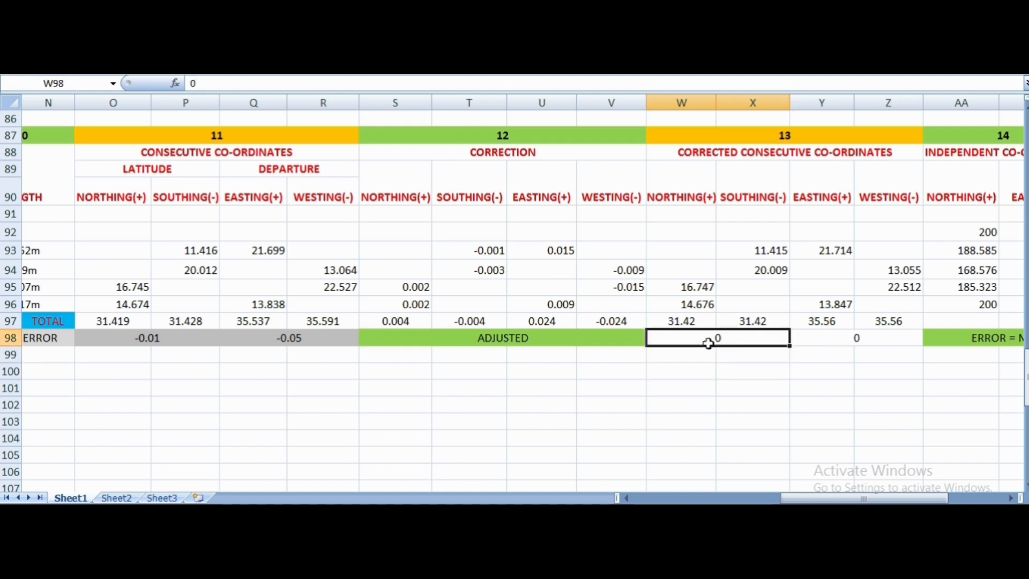